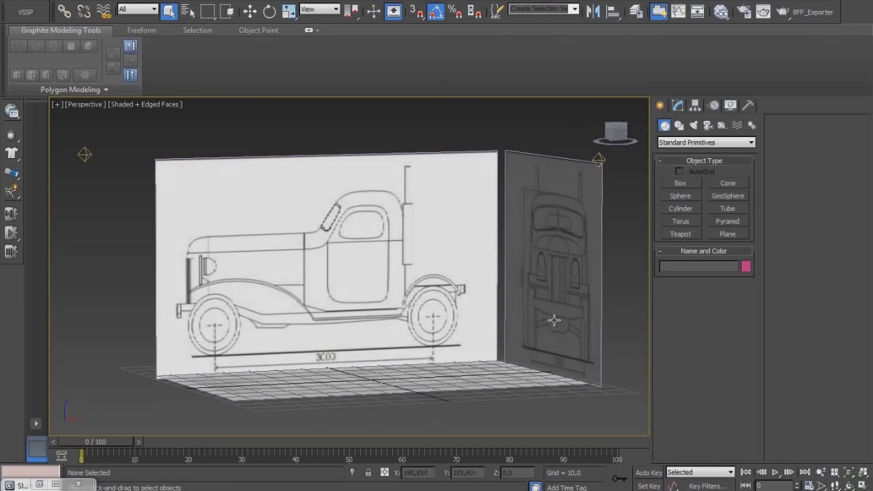
# Examine the side, front and top blueprint planes from several angles.
pyautogui.moveTo(491, 288)
pyautogui.keyDown('alt'); pyautogui.mouseDown(button='middle')
pyautogui.moveTo(507, 294)
pyautogui.moveTo(461, 305)
pyautogui.moveTo(327, 256)
pyautogui.moveTo(391, 260)
pyautogui.moveTo(450, 243)
pyautogui.moveTo(409, 316)
pyautogui.moveTo(361, 322)
pyautogui.moveTo(404, 312)
pyautogui.moveTo(428, 289)
pyautogui.moveTo(426, 315)
pyautogui.mouseUp(button='middle'); pyautogui.keyUp('alt')
pyautogui.click(507, 294)
pyautogui.press('F4')
pyautogui.keyDown('alt'); pyautogui.moveTo(479, 295); pyautogui.dragTo(313, 296, button='middle'); pyautogui.keyUp('alt')
pyautogui.keyDown('alt'); pyautogui.moveTo(490, 317); pyautogui.dragTo(326, 305, button='middle'); pyautogui.keyUp('alt')
pyautogui.keyDown('alt'); pyautogui.moveTo(403, 338); pyautogui.dragTo(363, 380, button='middle'); pyautogui.keyUp('alt')
pyautogui.moveTo(436, 332); pyautogui.dragTo(392, 490, button='middle')
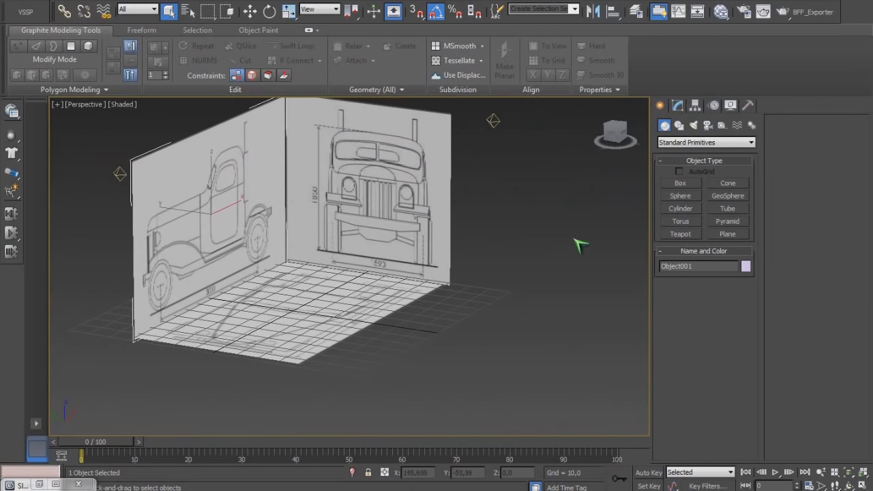
# Create a plane about 181 long and 244 wide on the ground beside the blueprint setup.
pyautogui.click(730, 234)
pyautogui.moveTo(499, 280); pyautogui.dragTo(622, 489)
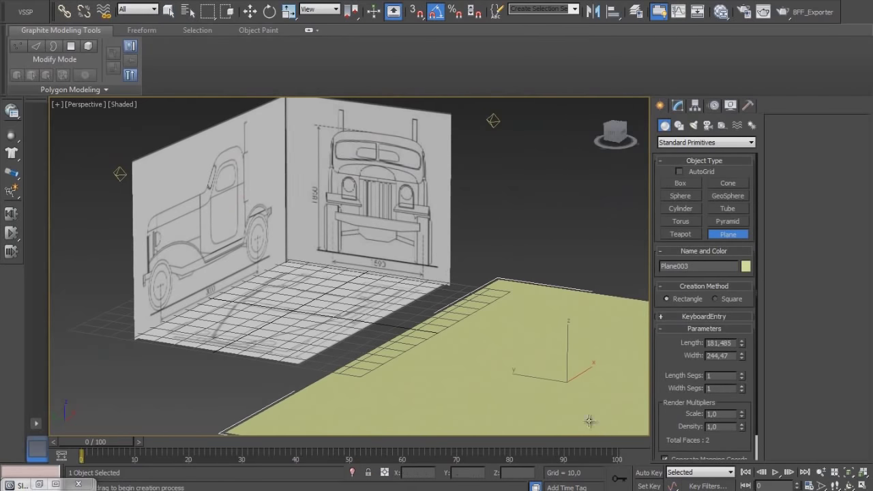
pyautogui.moveTo(522, 341); pyautogui.dragTo(393, 117, button='middle')
pyautogui.moveTo(478, 148); pyautogui.dragTo(438, 134, button='middle')
# Apply the blueprint bitmap material, Material #25, to the new ground plane.
pyautogui.press('m')
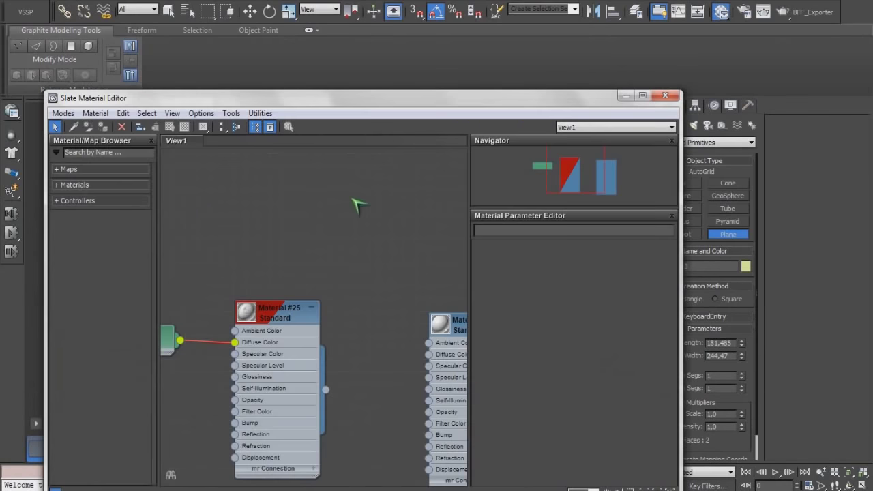
pyautogui.moveTo(271, 311); pyautogui.dragTo(404, 204, button='middle')
pyautogui.doubleClick(382, 206)
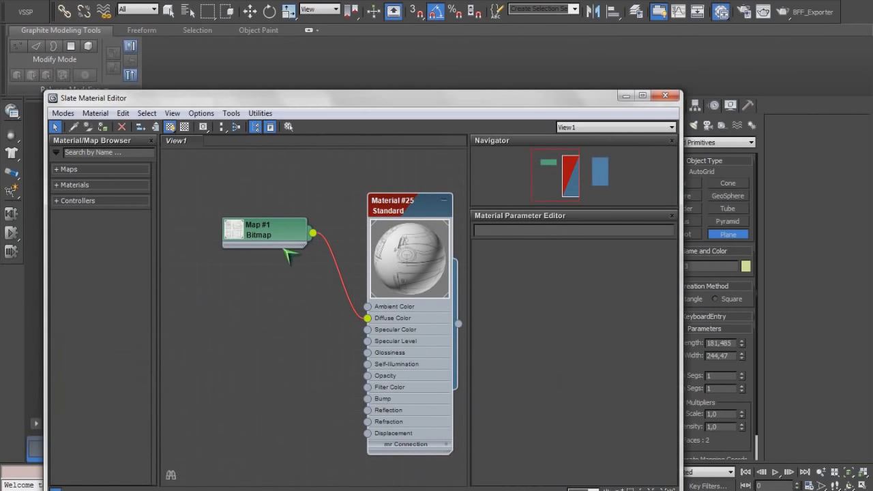
pyautogui.click(624, 97)
pyautogui.keyDown('alt'); pyautogui.moveTo(455, 209); pyautogui.dragTo(435, 238, button='middle'); pyautogui.keyUp('alt')
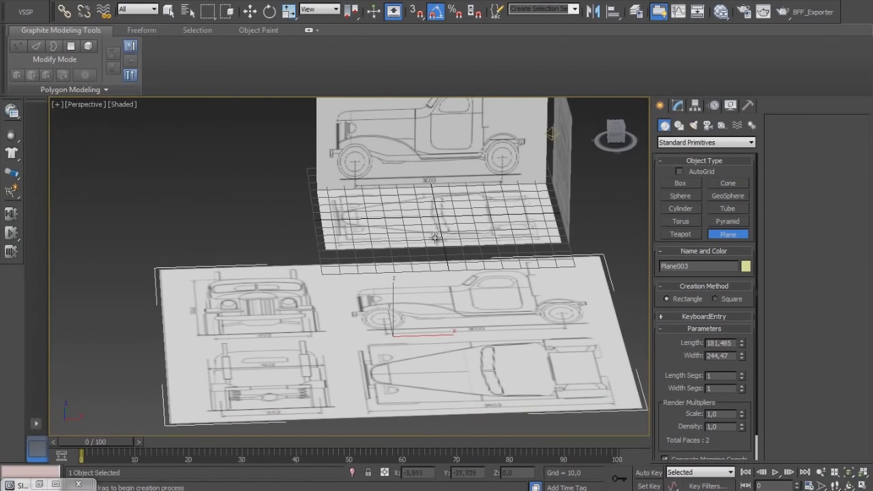
# Give the ground plane 2 length and 2 width segments and convert it to Editable Poly with its edges displayed.
pyautogui.rightClick(506, 292)
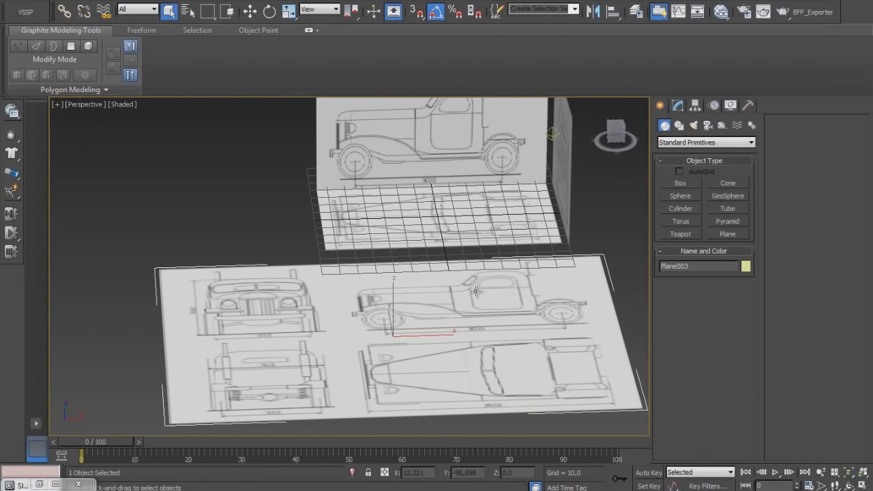
pyautogui.click(678, 105)
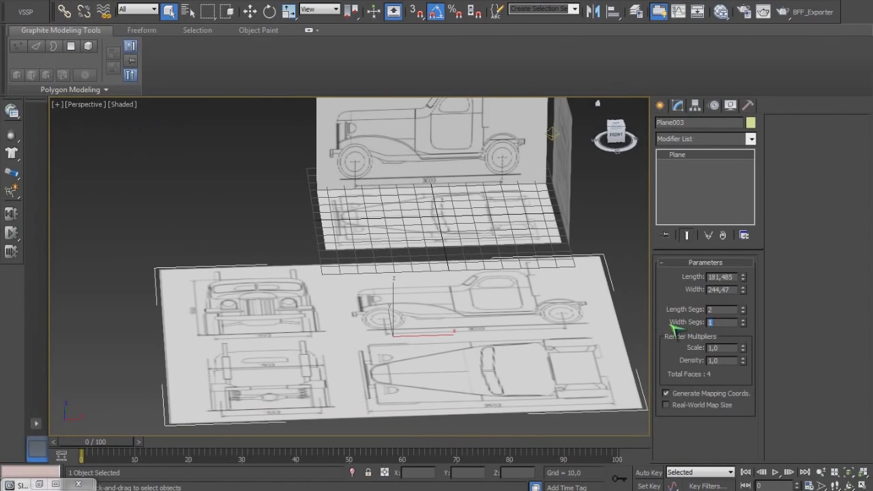
pyautogui.click(567, 325)
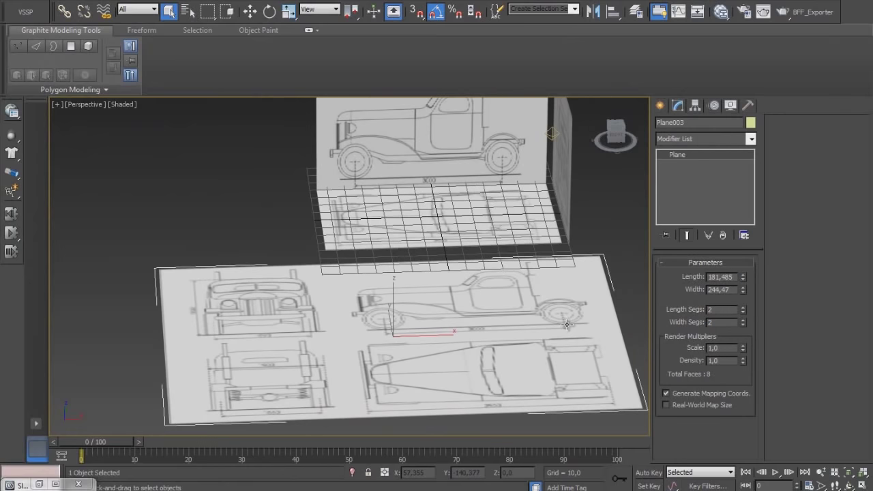
pyautogui.press('F4')
pyautogui.rightClick(488, 328)
pyautogui.moveTo(536, 427)
pyautogui.click(610, 443)
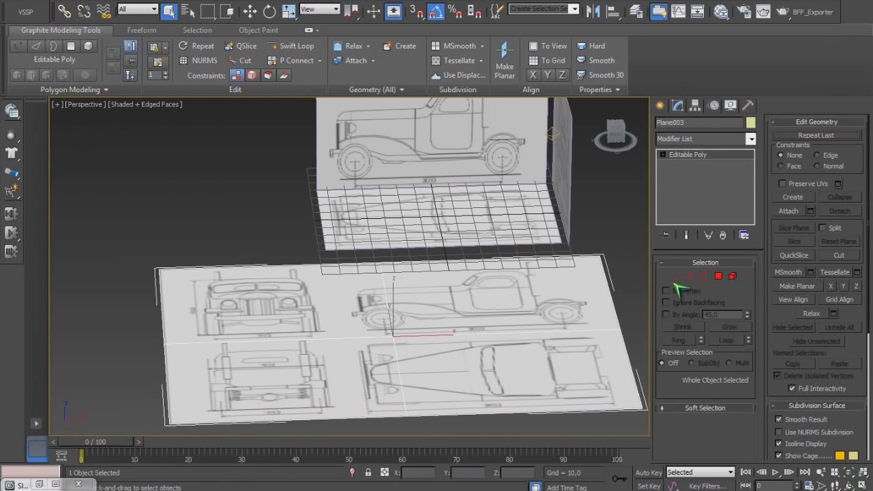
# Move the ground plane's middle vertex column between the front and side drawings, using Preserve UVs.
pyautogui.click(674, 277)
pyautogui.moveTo(369, 236); pyautogui.dragTo(429, 423)
pyautogui.press('w')
pyautogui.moveTo(432, 335); pyautogui.dragTo(564, 328)
pyautogui.hotkey('ctrl', 'z')
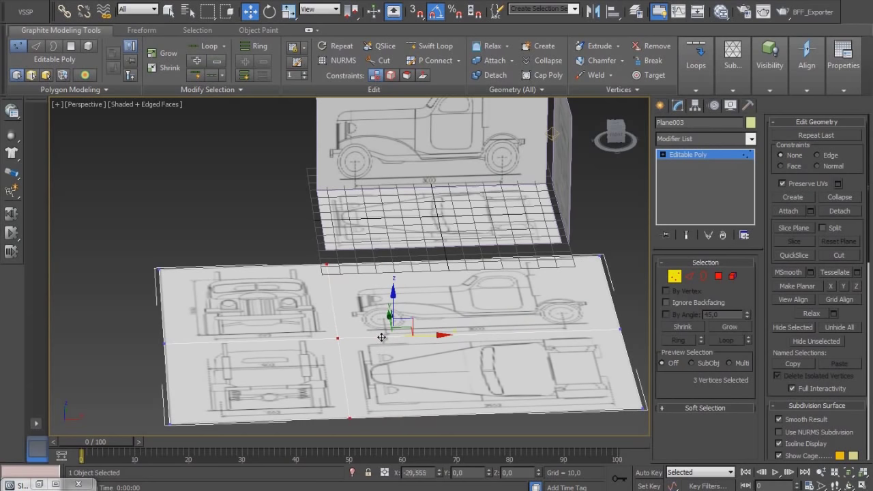
# Detach the rear-view and front-view polygons of the ground plane as separate objects.
pyautogui.click(718, 276)
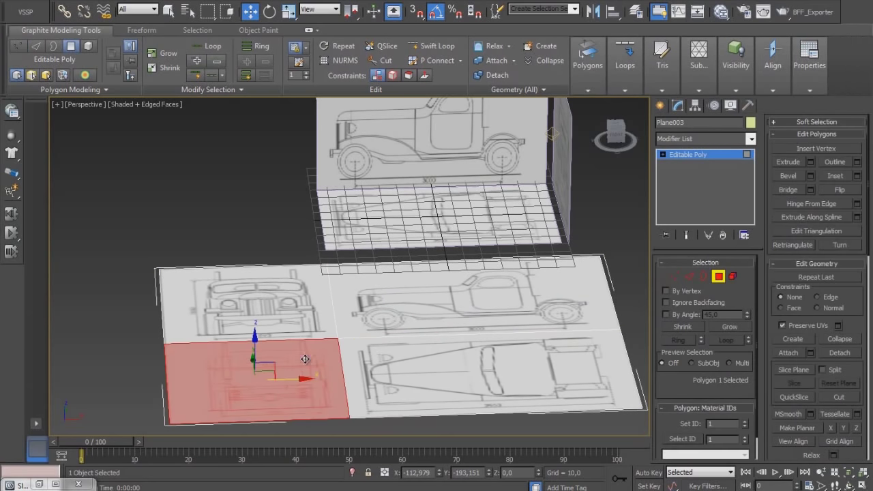
pyautogui.click(508, 76)
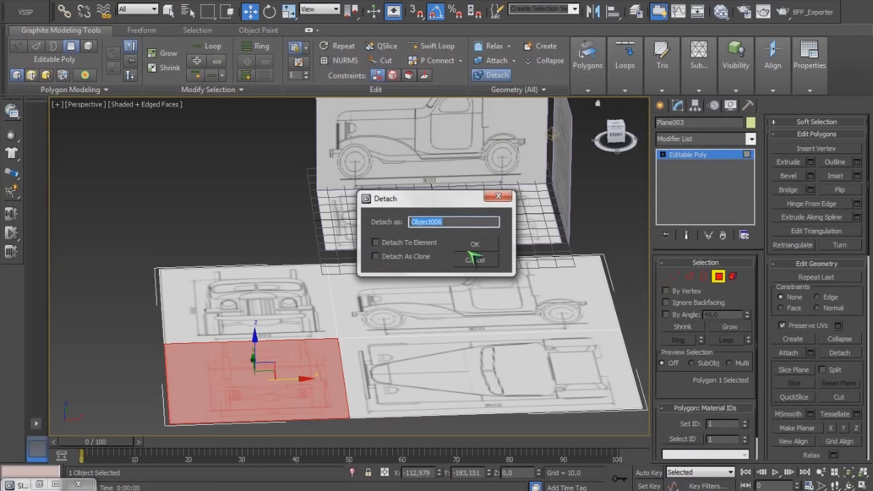
pyautogui.click(475, 248)
pyautogui.click(322, 298)
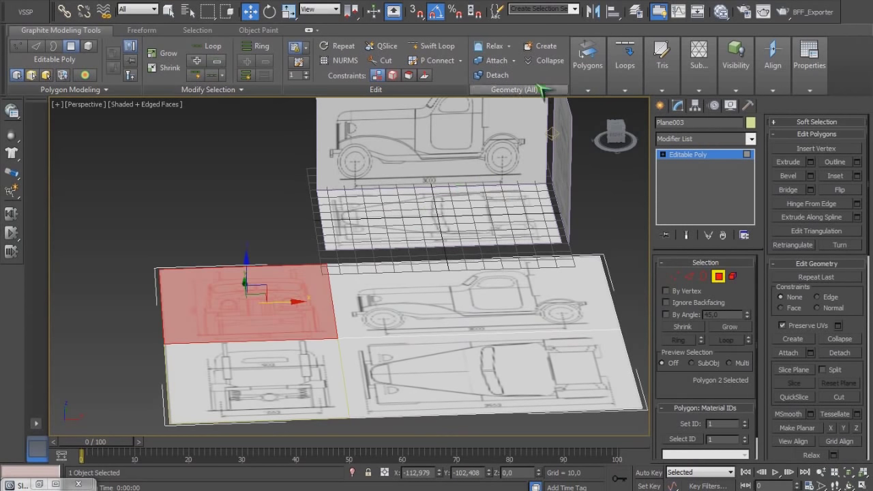
pyautogui.click(491, 75)
pyautogui.click(475, 244)
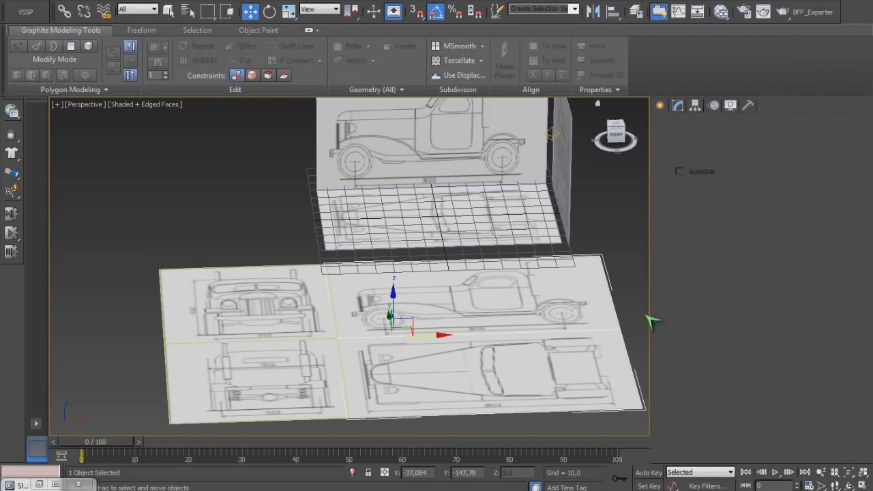
# Delete the divided ground plane together with its detached pieces.
pyautogui.moveTo(646, 311); pyautogui.dragTo(234, 374)
pyautogui.press('Delete')
# Inspect how the truck's side, front and top drawings line up in the assembled blueprint setup.
pyautogui.moveTo(404, 197); pyautogui.dragTo(356, 336, button='middle')
pyautogui.keyDown('alt'); pyautogui.moveTo(357, 336); pyautogui.dragTo(457, 232, button='middle'); pyautogui.keyUp('alt')
pyautogui.moveTo(457, 232); pyautogui.dragTo(370, 328, button='middle')
pyautogui.scroll(6, 426, 282)
pyautogui.moveTo(466, 255); pyautogui.dragTo(441, 158, button='middle')
pyautogui.keyDown('alt'); pyautogui.moveTo(542, 198); pyautogui.dragTo(467, 318, button='middle'); pyautogui.keyUp('alt')
pyautogui.moveTo(439, 333); pyautogui.dragTo(421, 368, button='middle')
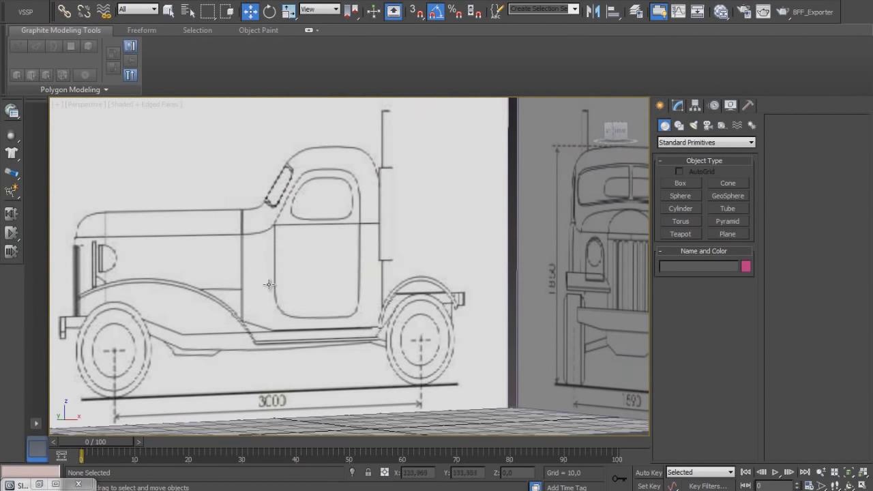
pyautogui.keyDown('alt'); pyautogui.moveTo(382, 258); pyautogui.dragTo(451, 281, button='middle'); pyautogui.keyUp('alt')
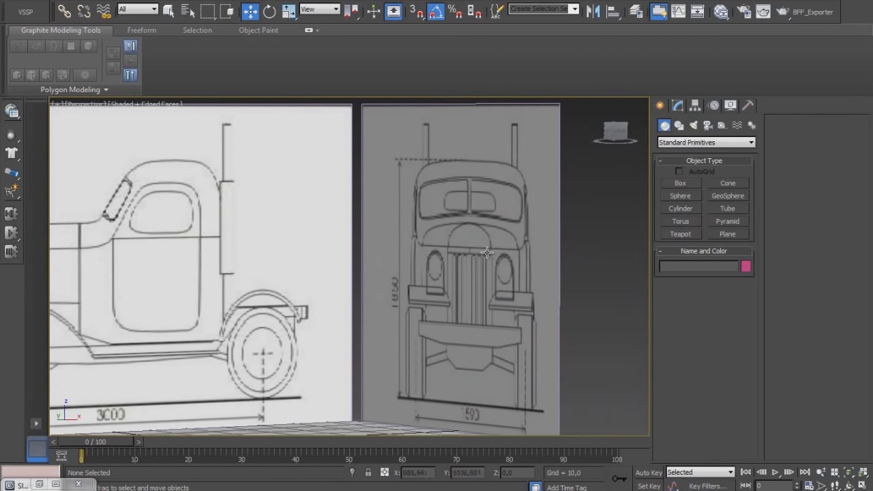
pyautogui.keyDown('alt'); pyautogui.moveTo(493, 256); pyautogui.dragTo(452, 246, button='middle'); pyautogui.keyUp('alt')
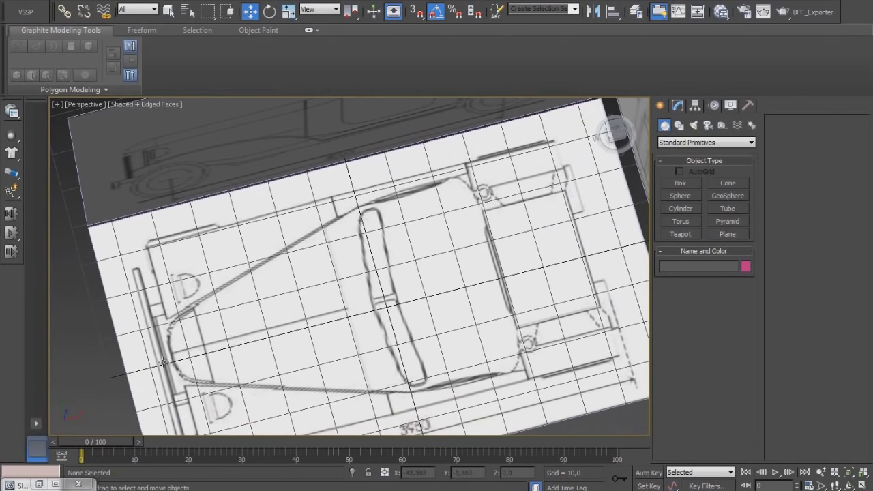
pyautogui.keyDown('alt'); pyautogui.moveTo(250, 352); pyautogui.dragTo(424, 294, button='middle'); pyautogui.keyUp('alt')
pyautogui.keyDown('alt'); pyautogui.moveTo(415, 297); pyautogui.dragTo(390, 312, button='middle'); pyautogui.keyUp('alt')
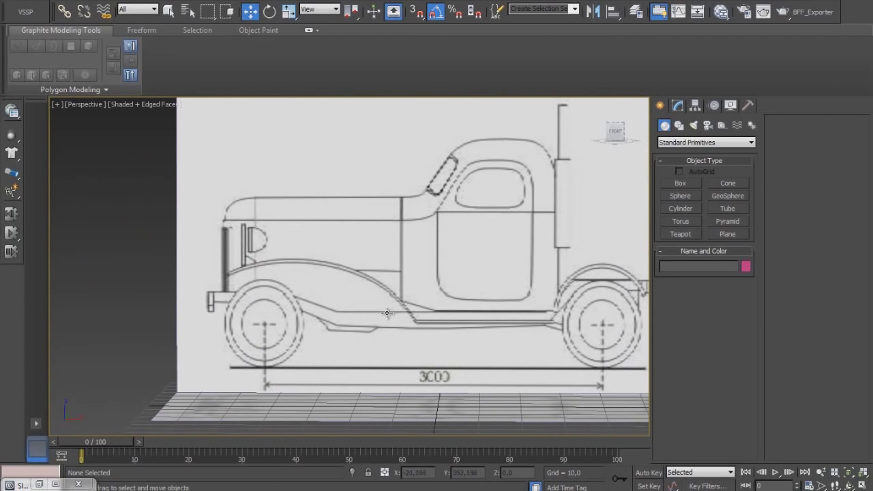
# In the front view, draw a single-segment plane about 12.7 long and 36.3 wide over the hood's side panel.
pyautogui.press('f')
pyautogui.moveTo(359, 245); pyautogui.dragTo(378, 300, button='middle')
pyautogui.scroll(4, 366, 321)
pyautogui.scroll(2, 409, 255)
pyautogui.scroll(2, 409, 255)
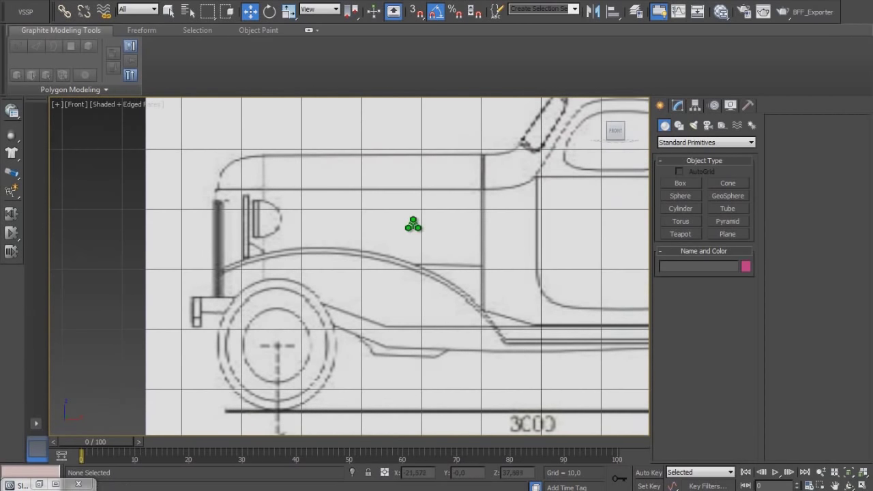
pyautogui.scroll(4, 405, 226)
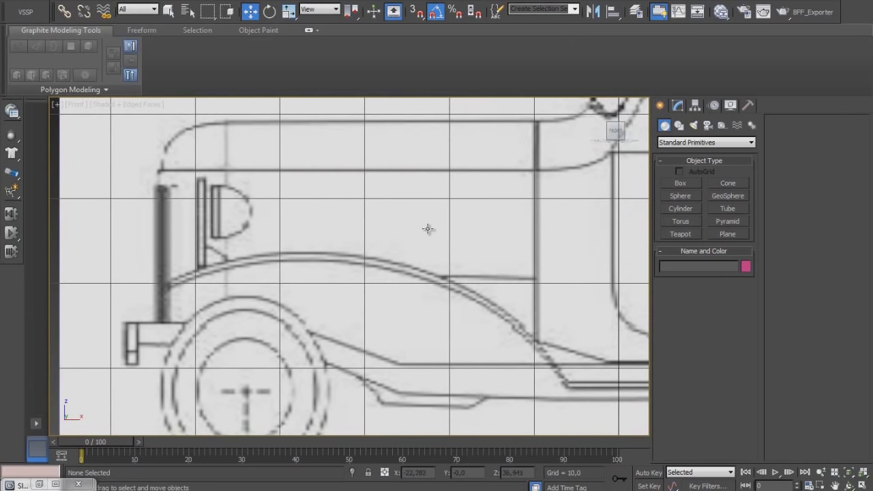
pyautogui.scroll(-3, 429, 242)
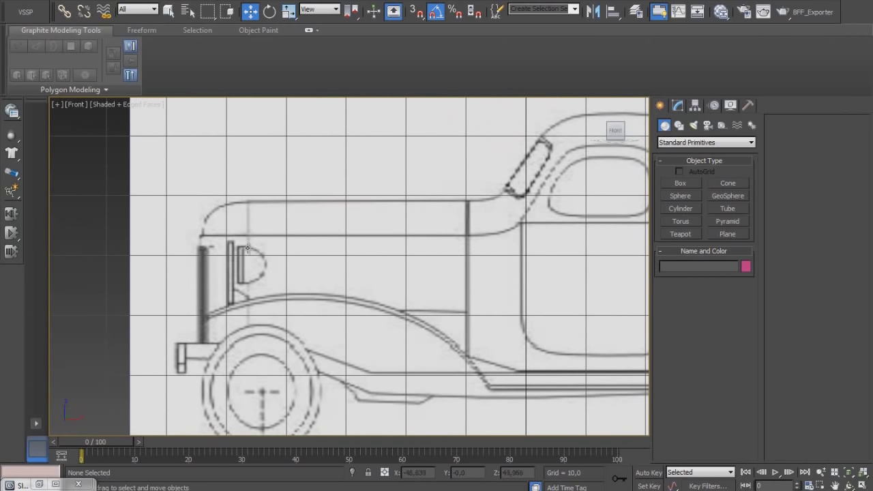
pyautogui.click(727, 233)
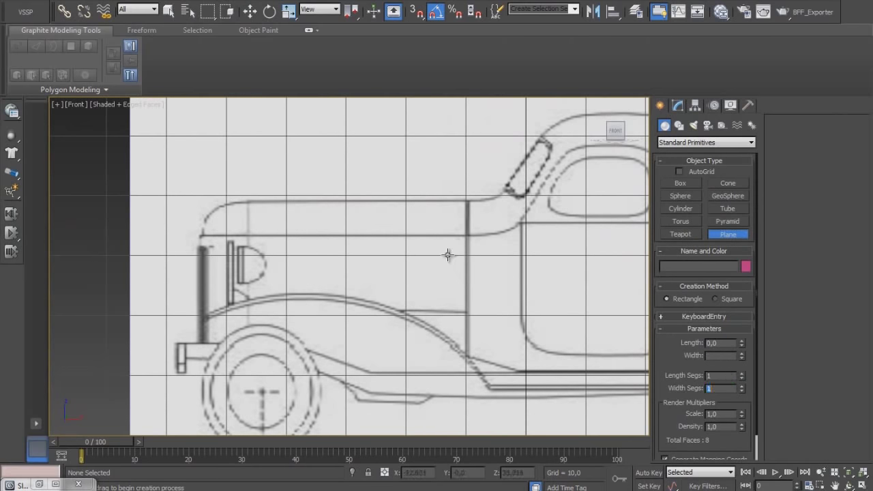
pyautogui.scroll(2, 366, 264)
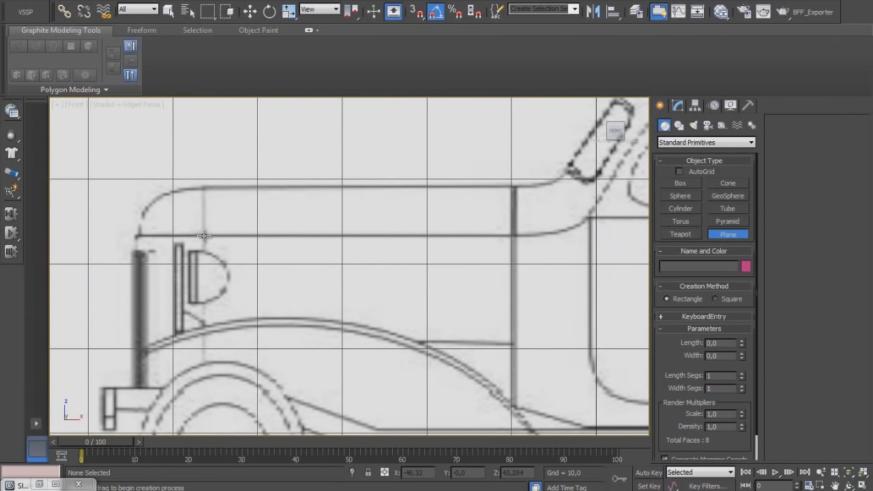
pyautogui.moveTo(203, 236); pyautogui.dragTo(511, 343)
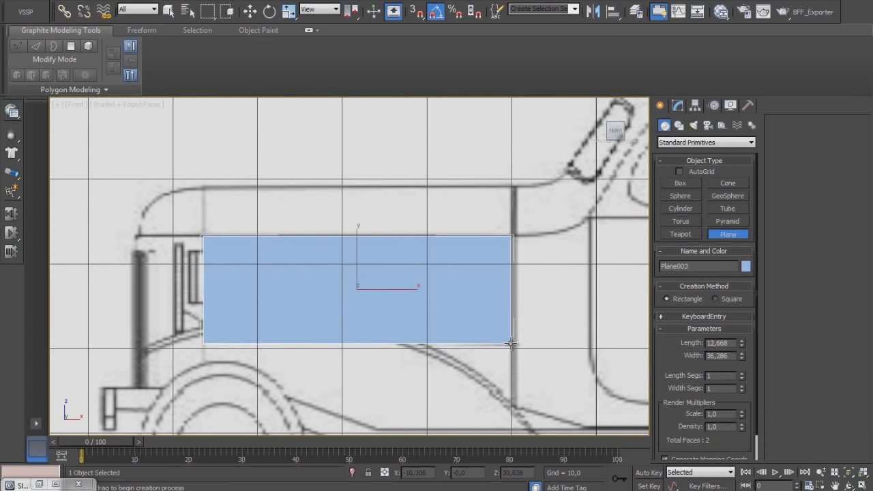
# Convert the hood side plane to Editable Poly and turn on See-Through in its object properties.
pyautogui.press('w')
pyautogui.rightClick(430, 274)
pyautogui.moveTo(505, 385)
pyautogui.click(564, 395)
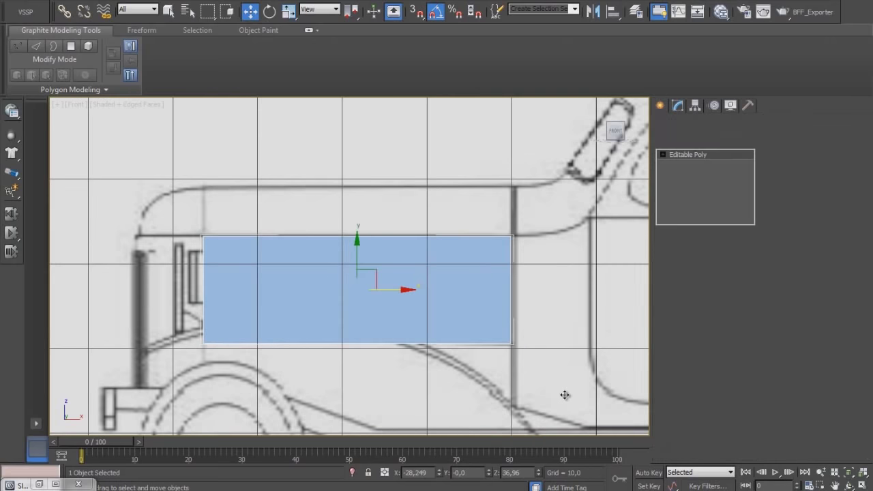
pyautogui.rightClick(437, 303)
pyautogui.click(490, 376)
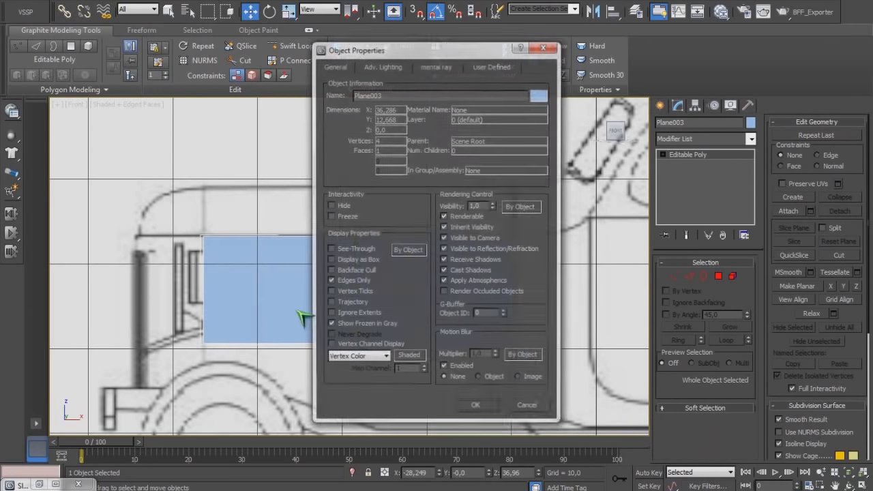
pyautogui.click(473, 407)
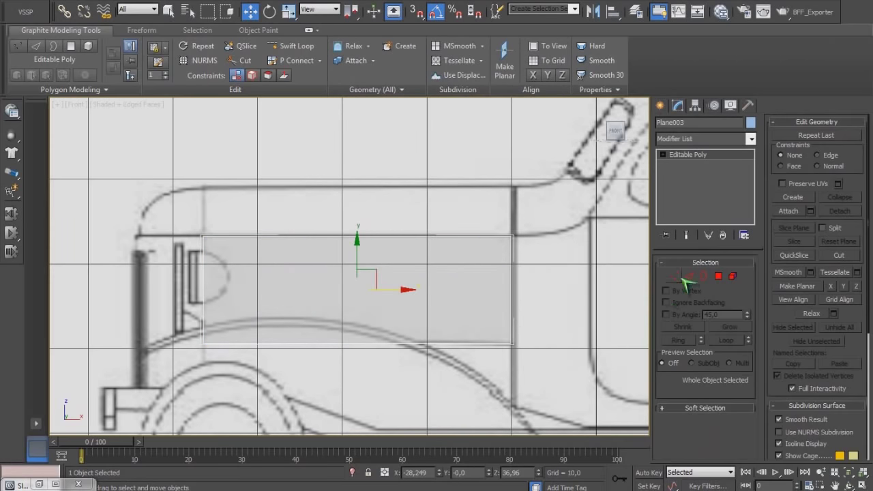
# In the top view, move the hood plane's two front vertices sideways onto the hood outline, at about Y -7.8.
pyautogui.click(676, 277)
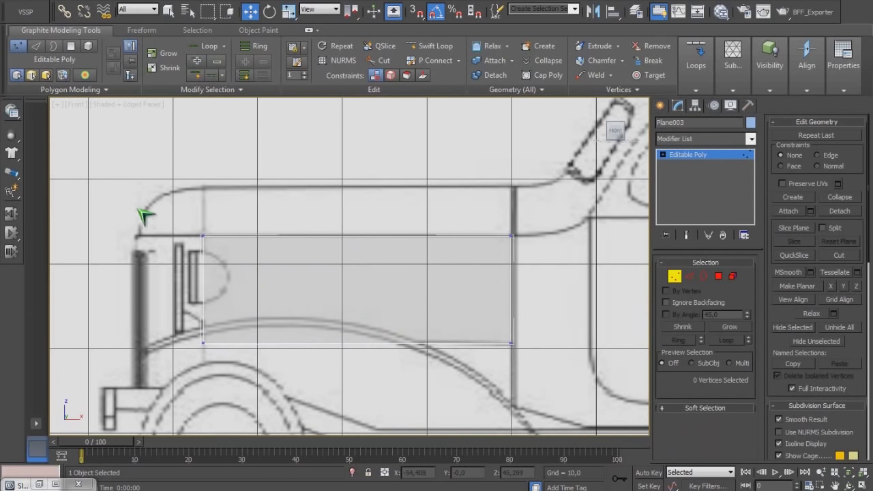
pyautogui.press('t')
pyautogui.scroll(-4, 358, 316)
pyautogui.moveTo(238, 241); pyautogui.dragTo(368, 272, button='middle')
pyautogui.scroll(4, 297, 266)
pyautogui.moveTo(174, 242); pyautogui.dragTo(169, 330)
pyautogui.scroll(-4, 427, 351)
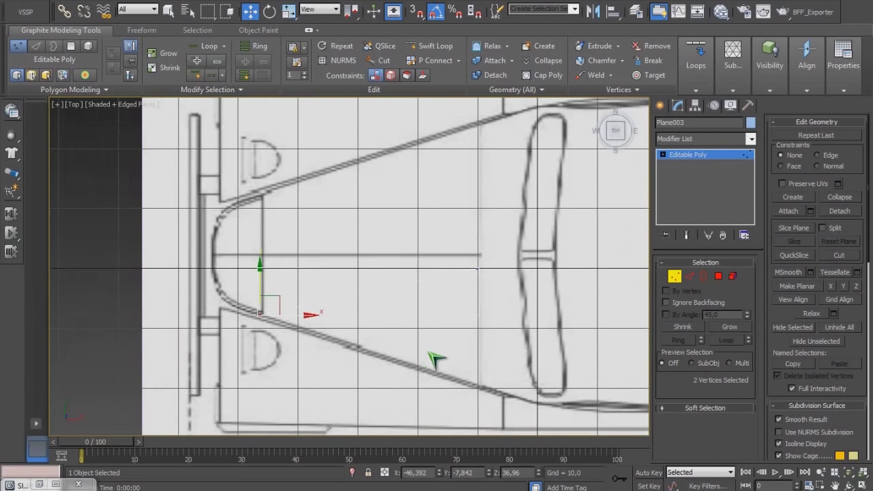
# Move the hood plane's two rear vertices sideways about 20.25 units onto the hood outline in the top view.
pyautogui.moveTo(429, 352); pyautogui.dragTo(413, 319, button='middle')
pyautogui.moveTo(406, 196); pyautogui.dragTo(468, 326)
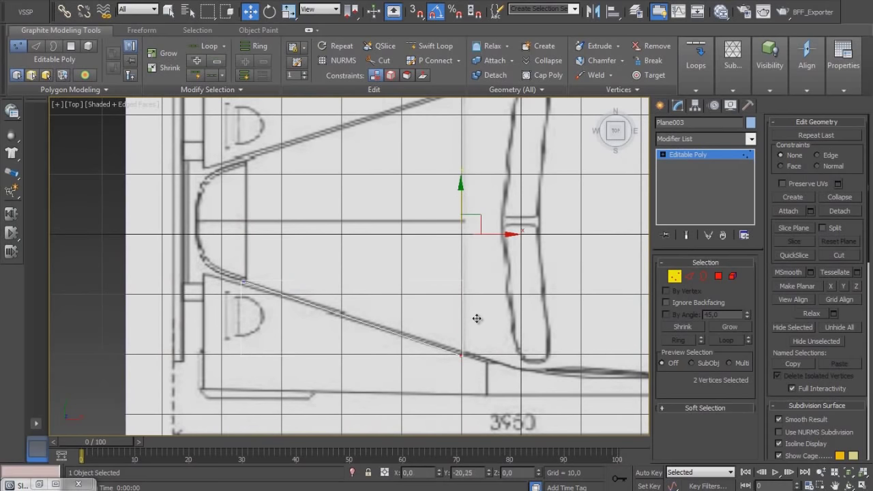
pyautogui.click(466, 350)
pyautogui.scroll(-4, 458, 357)
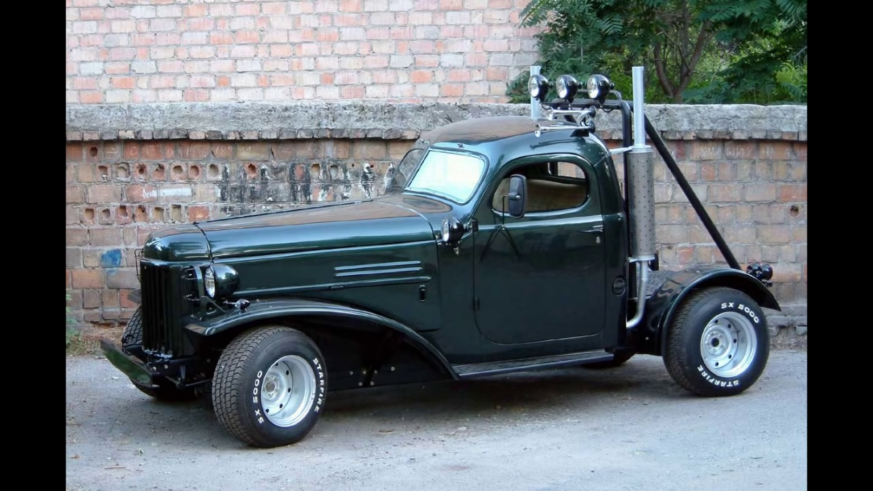
# In the front view, align the hood plane's two front vertices with the vertical panel line, at about X -46.3.
pyautogui.moveTo(205, 185); pyautogui.dragTo(302, 419)
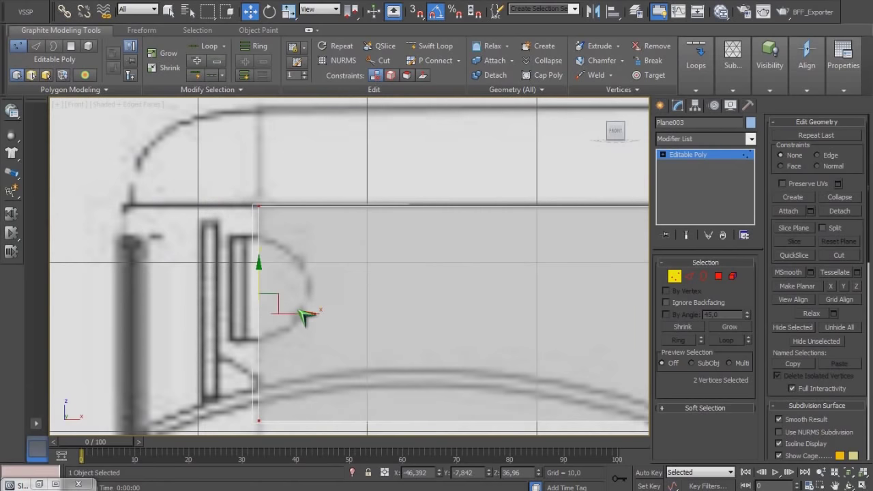
pyautogui.click(289, 313)
pyautogui.moveTo(247, 194); pyautogui.dragTo(297, 424)
pyautogui.moveTo(297, 315)
pyautogui.mouseDown()
pyautogui.moveTo(323, 314)
pyautogui.moveTo(298, 316)
pyautogui.mouseUp()
pyautogui.scroll(-3, 373, 319)
pyautogui.moveTo(508, 347); pyautogui.dragTo(483, 318, button='middle')
pyautogui.scroll(2, 411, 342)
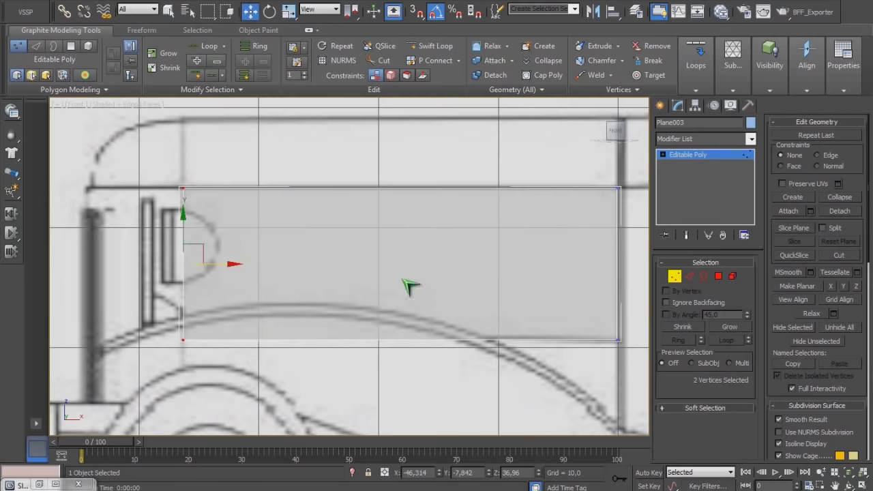
pyautogui.scroll(-4, 327, 289)
pyautogui.press('p')
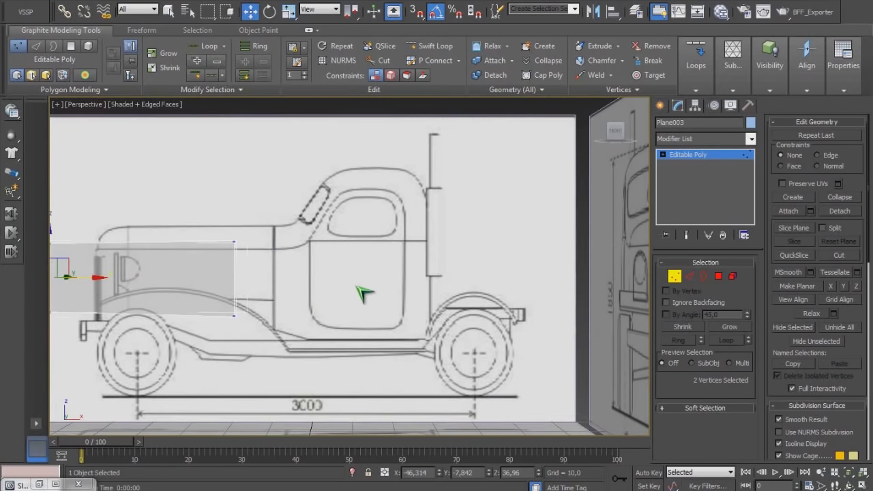
pyautogui.scroll(-3, 355, 293)
pyautogui.moveTo(395, 293); pyautogui.dragTo(399, 282, button='middle')
pyautogui.press('f')
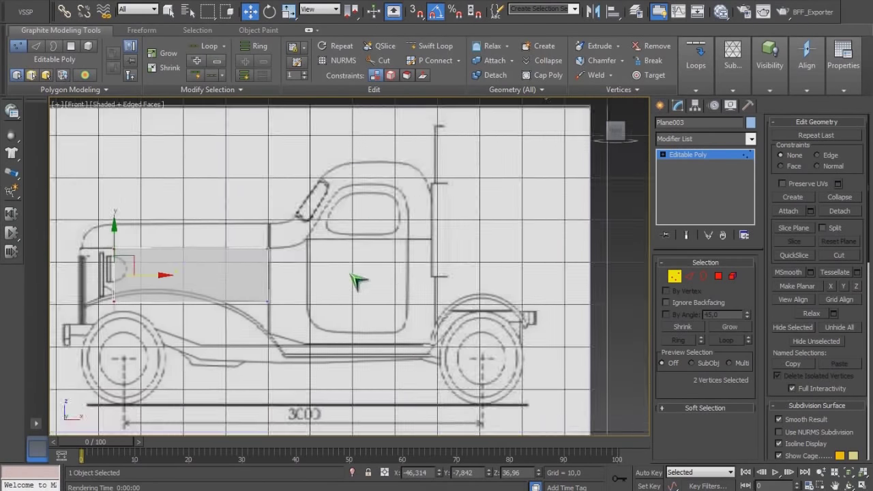
# In the front view, connect the hood side plane's front and rear ends with five evenly spaced vertical segments between the top and bottom edges.
pyautogui.scroll(2, 239, 290)
pyautogui.moveTo(232, 290); pyautogui.dragTo(498, 345, button='middle')
pyautogui.scroll(2, 381, 341)
pyautogui.moveTo(375, 345); pyautogui.dragTo(288, 302, button='middle')
pyautogui.scroll(-1, 441, 333)
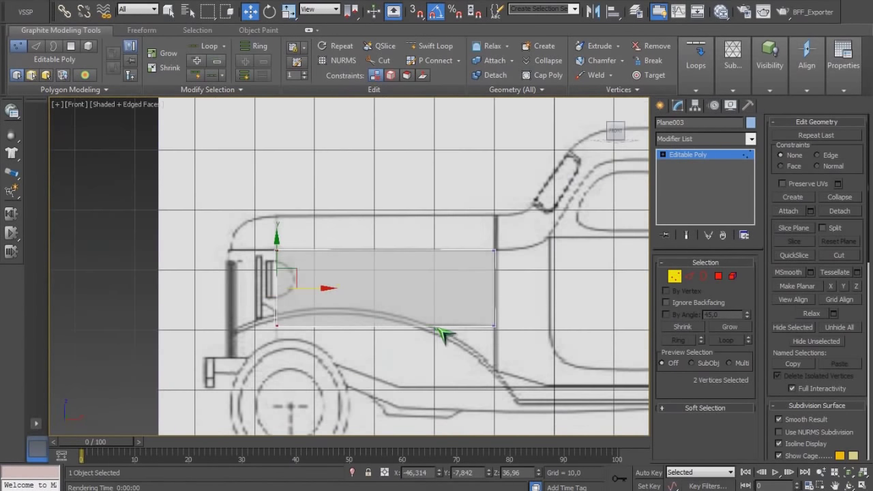
pyautogui.scroll(1, 443, 334)
pyautogui.click(424, 48)
pyautogui.rightClick(319, 288)
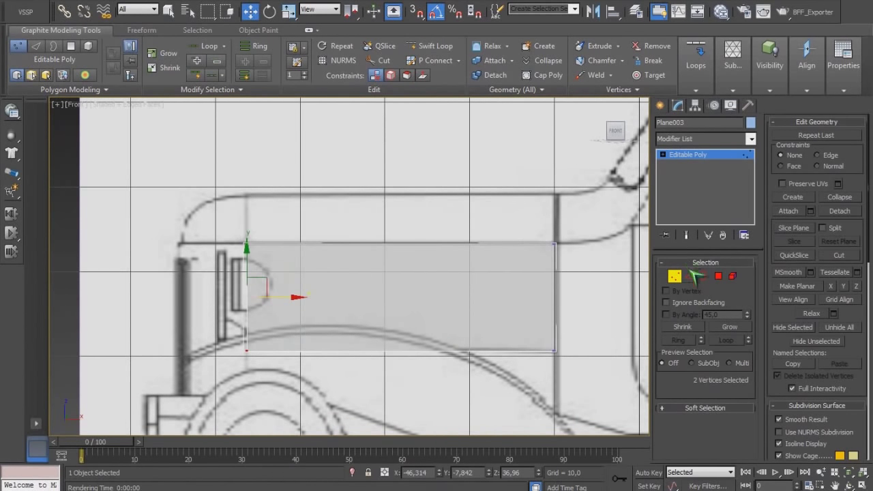
pyautogui.click(691, 277)
pyautogui.click(248, 295)
pyautogui.keyDown('ctrl'); pyautogui.moveTo(523, 289); pyautogui.dragTo(574, 291); pyautogui.keyUp('ctrl')
pyautogui.keyDown('ctrl'); pyautogui.click(555, 296); pyautogui.keyUp('ctrl')
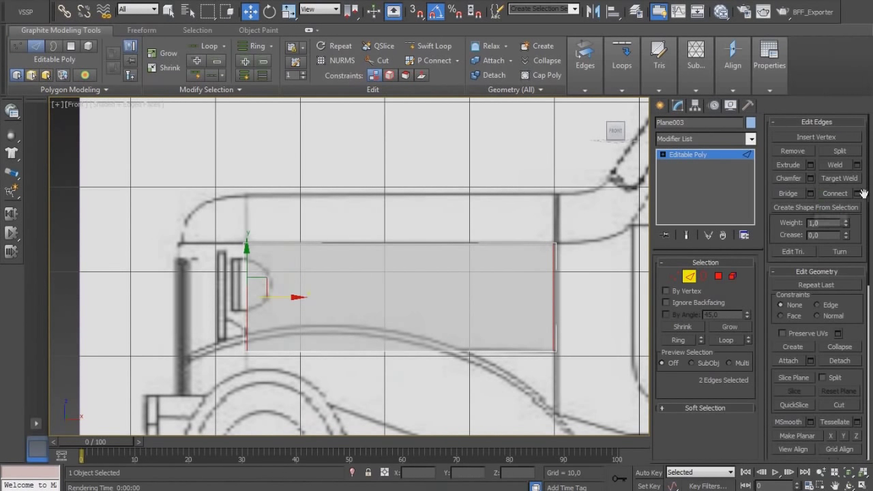
pyautogui.click(390, 325)
pyautogui.moveTo(409, 235); pyautogui.dragTo(415, 378)
pyautogui.click(857, 194)
pyautogui.doubleClick(368, 273)
pyautogui.write('5')
pyautogui.press('Return')
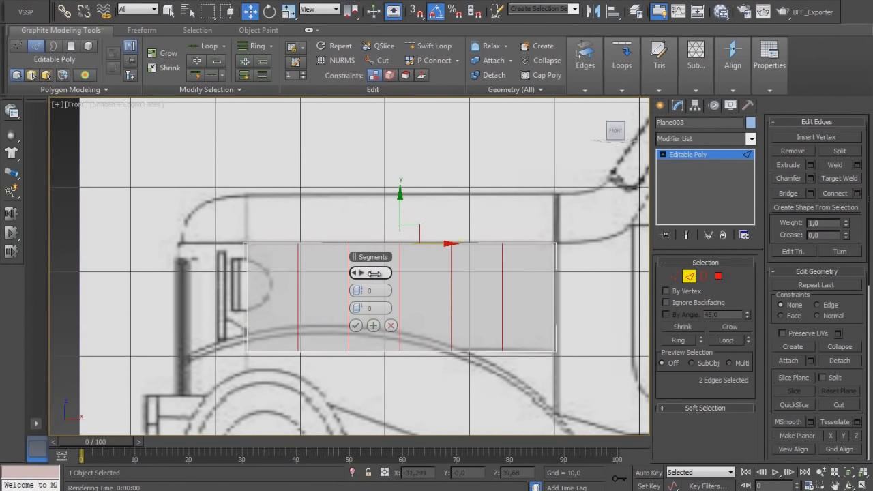
pyautogui.click(357, 323)
pyautogui.click(421, 289)
# Move the three front vertices along the side panel's bottom edge down to the lower body outline above the front wheel.
pyautogui.click(672, 277)
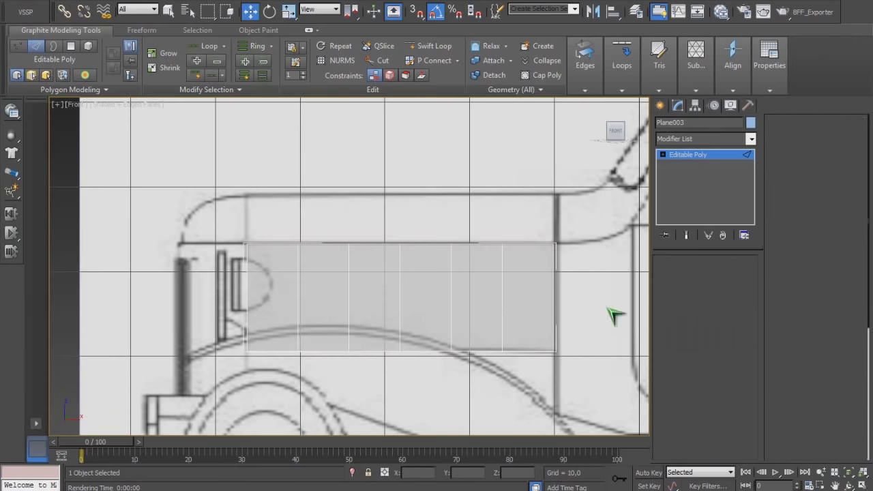
pyautogui.moveTo(268, 362); pyautogui.dragTo(268, 362)
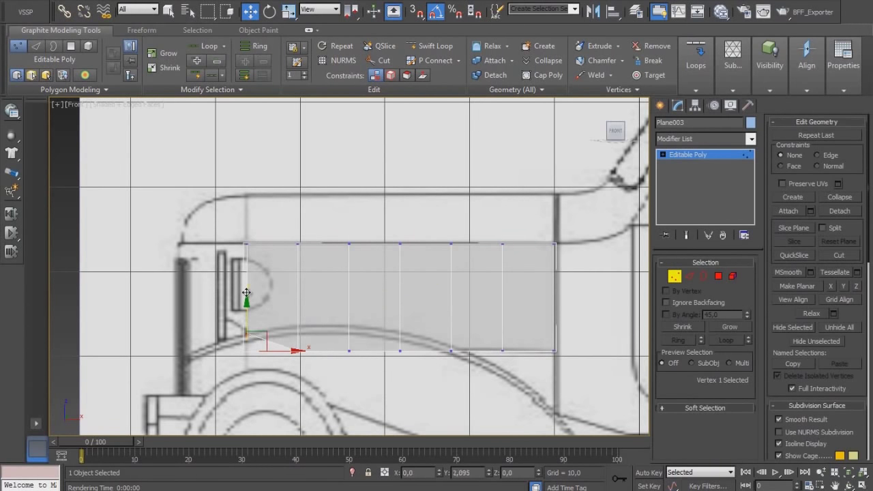
pyautogui.moveTo(246, 293); pyautogui.dragTo(246, 293)
pyautogui.moveTo(536, 395); pyautogui.dragTo(506, 298, button='middle')
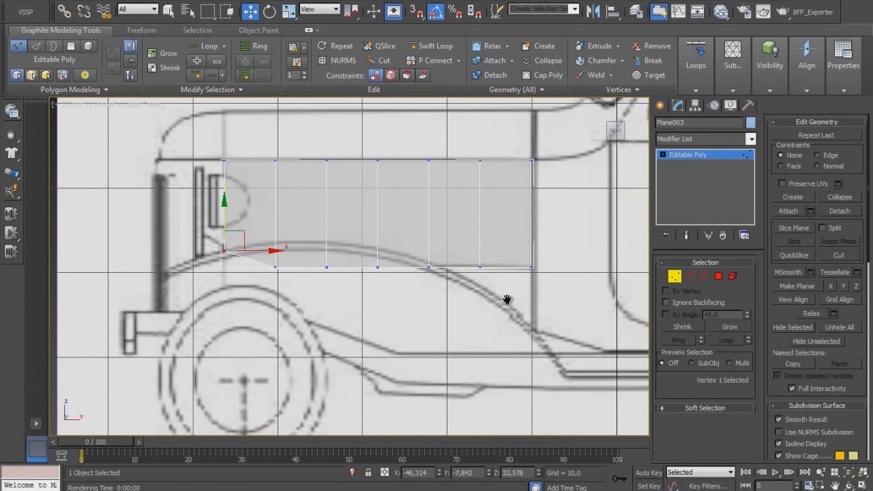
pyautogui.moveTo(224, 251); pyautogui.dragTo(222, 274)
pyautogui.moveTo(290, 275); pyautogui.dragTo(269, 259)
pyautogui.moveTo(277, 229); pyautogui.dragTo(335, 276)
pyautogui.moveTo(326, 234); pyautogui.dragTo(334, 292)
pyautogui.moveTo(351, 259); pyautogui.dragTo(386, 305)
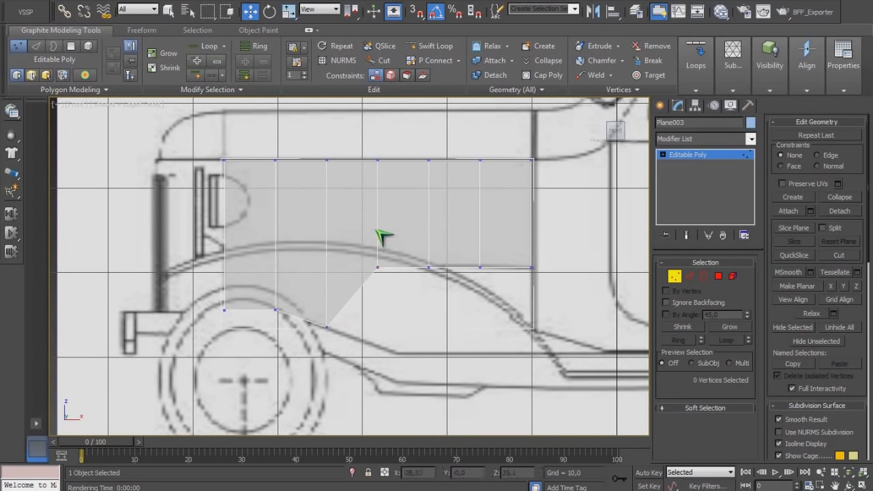
# Lower the side panel's remaining four bottom vertices onto the lower body line, moving the rearmost two down about 10.1 units.
pyautogui.moveTo(380, 238); pyautogui.dragTo(380, 296)
pyautogui.click(429, 266)
pyautogui.moveTo(432, 250); pyautogui.dragTo(445, 334)
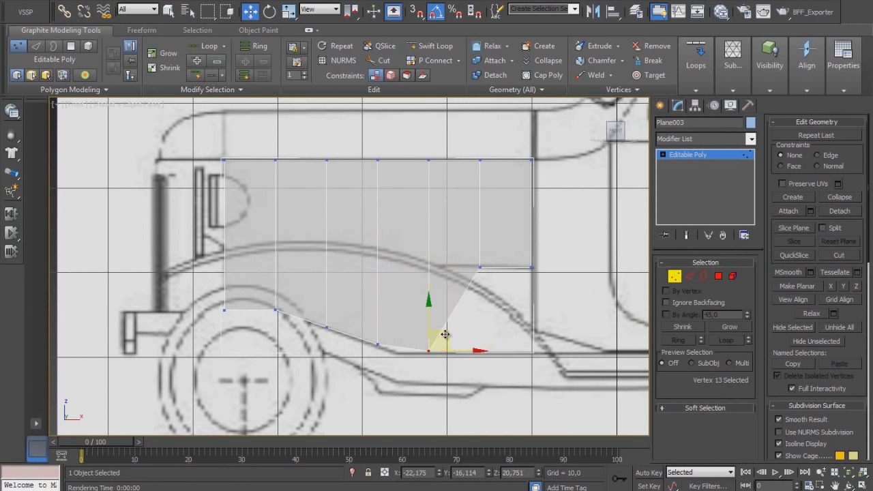
pyautogui.moveTo(469, 256); pyautogui.dragTo(543, 274)
pyautogui.moveTo(503, 221); pyautogui.dragTo(506, 308)
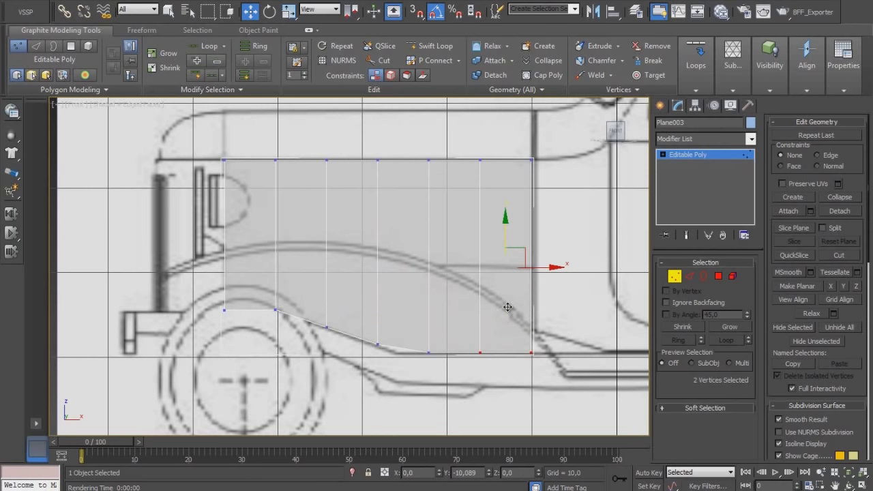
# Insert a vertical Swift Loop at the bend in the lower body line and align its bottom vertex there, at about X -25.9, Z 20.5.
pyautogui.click(430, 46)
pyautogui.click(398, 163)
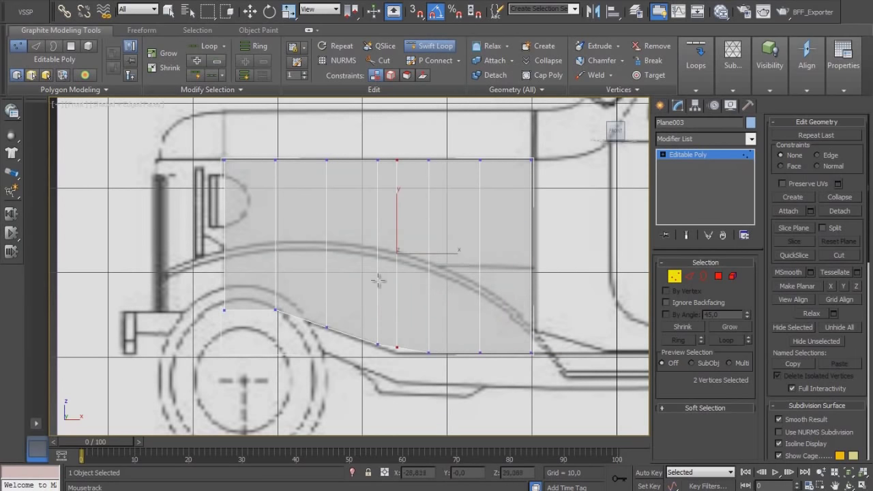
pyautogui.press('w')
pyautogui.moveTo(386, 330); pyautogui.dragTo(415, 366)
pyautogui.moveTo(397, 310); pyautogui.dragTo(400, 315)
pyautogui.moveTo(404, 270); pyautogui.dragTo(575, 309, button='middle')
pyautogui.scroll(2, 403, 290)
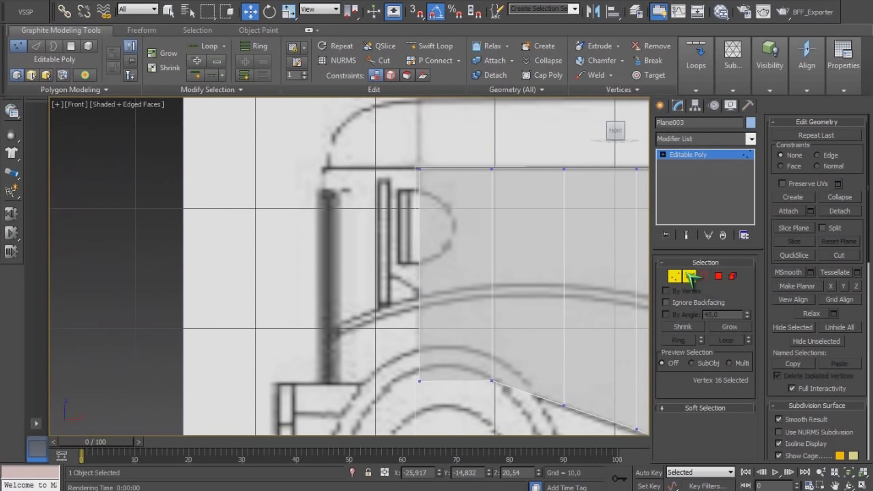
# Select the side panel's whole top edge loop and extrude it up to the hood's top line, at about Z 48.9.
pyautogui.click(690, 276)
pyautogui.scroll(-3, 348, 294)
pyautogui.press('p')
pyautogui.keyDown('alt'); pyautogui.moveTo(411, 266); pyautogui.dragTo(442, 292, button='middle'); pyautogui.keyUp('alt')
pyautogui.press('f')
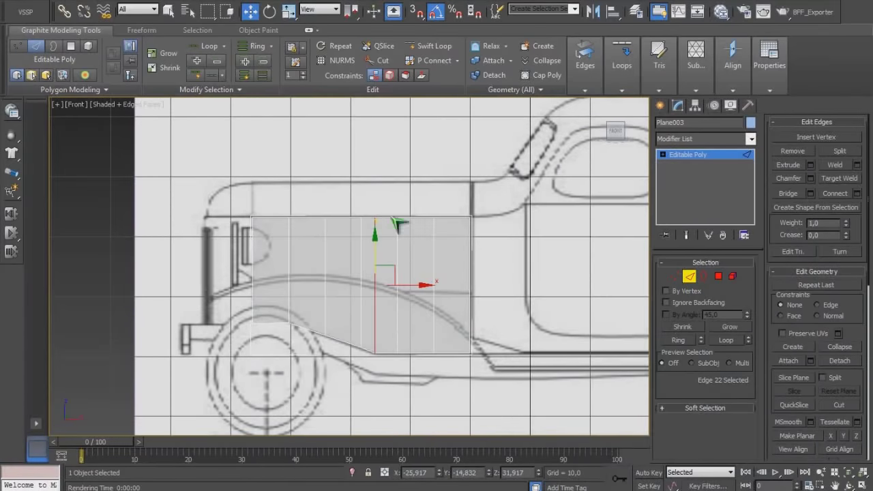
pyautogui.click(447, 217)
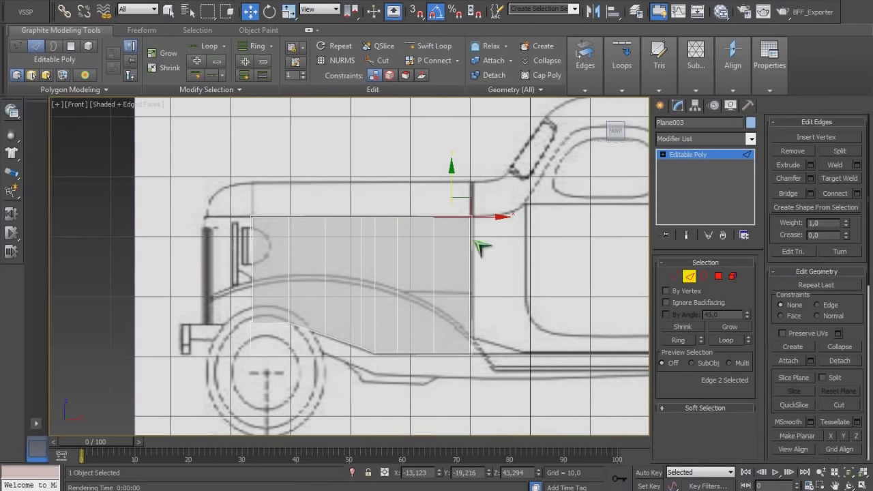
pyautogui.click(735, 340)
pyautogui.moveTo(361, 191); pyautogui.dragTo(360, 161)
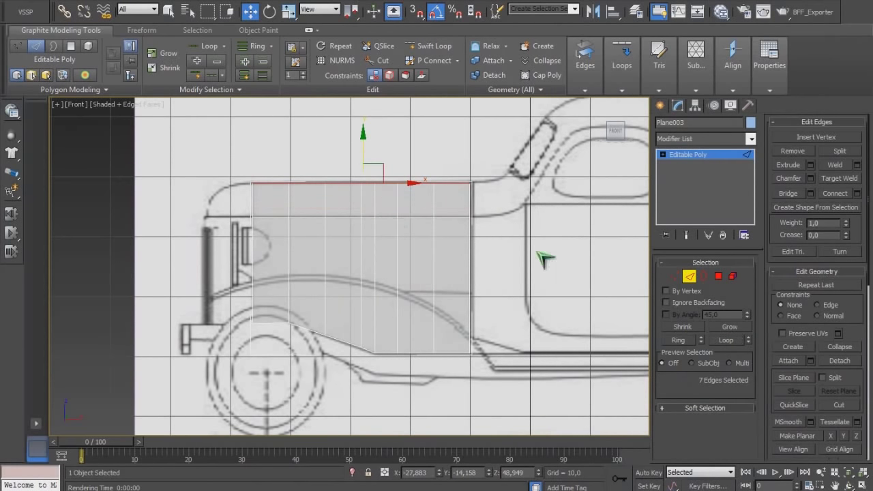
# In the top view, move the seven extruded top edges inward, rotate them parallel to the hood's centre line and place them on it.
pyautogui.press('l')
pyautogui.moveTo(422, 195); pyautogui.dragTo(448, 250, button='middle')
pyautogui.scroll(2, 409, 300)
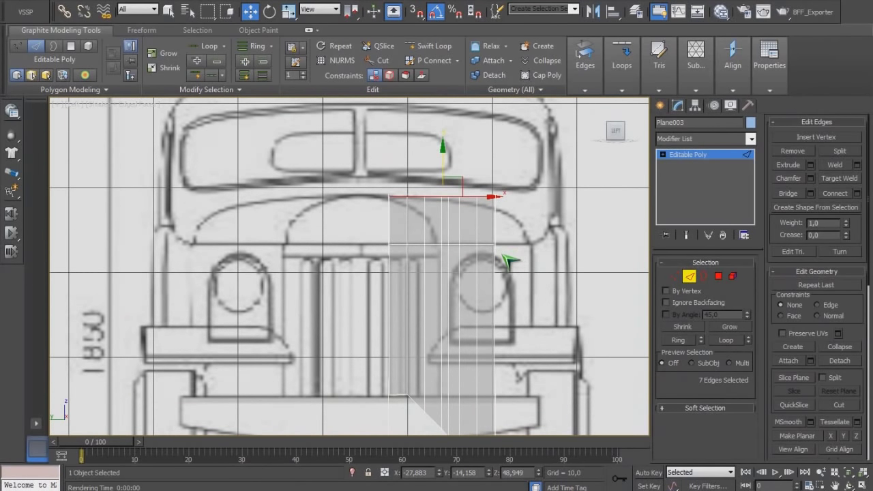
pyautogui.scroll(-4, 513, 270)
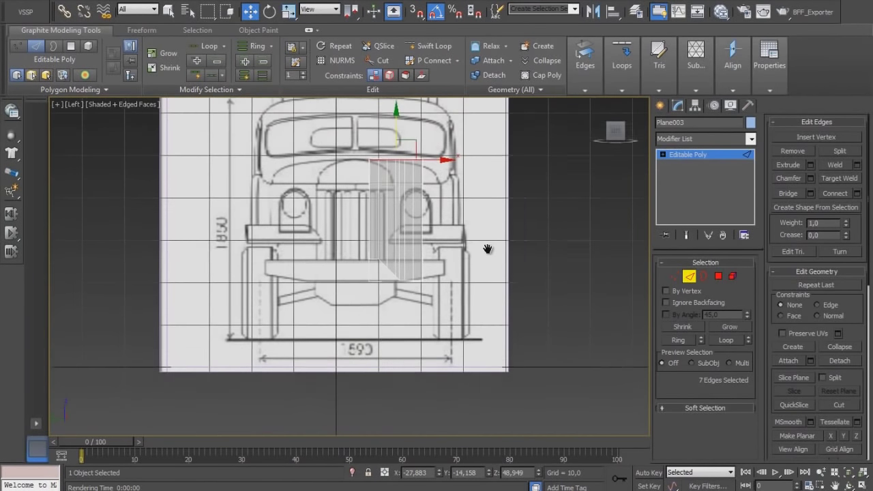
pyautogui.press('t')
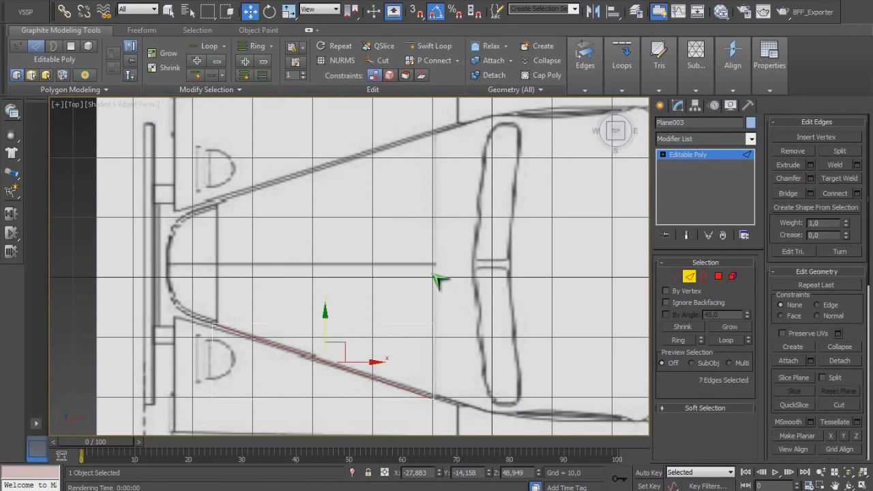
pyautogui.moveTo(356, 332); pyautogui.dragTo(380, 296, button='middle')
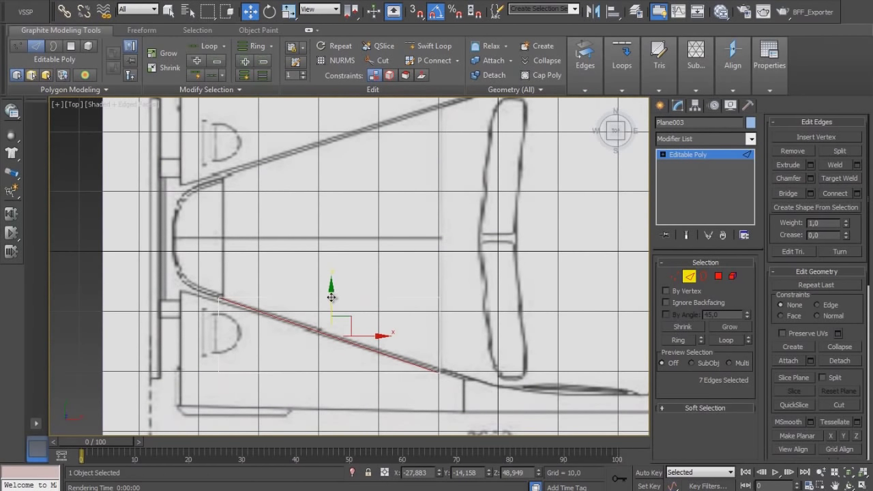
pyautogui.keyDown('shift'); pyautogui.moveTo(333, 295); pyautogui.dragTo(346, 236); pyautogui.keyUp('shift')
pyautogui.press('e')
pyautogui.moveTo(378, 269); pyautogui.dragTo(381, 253)
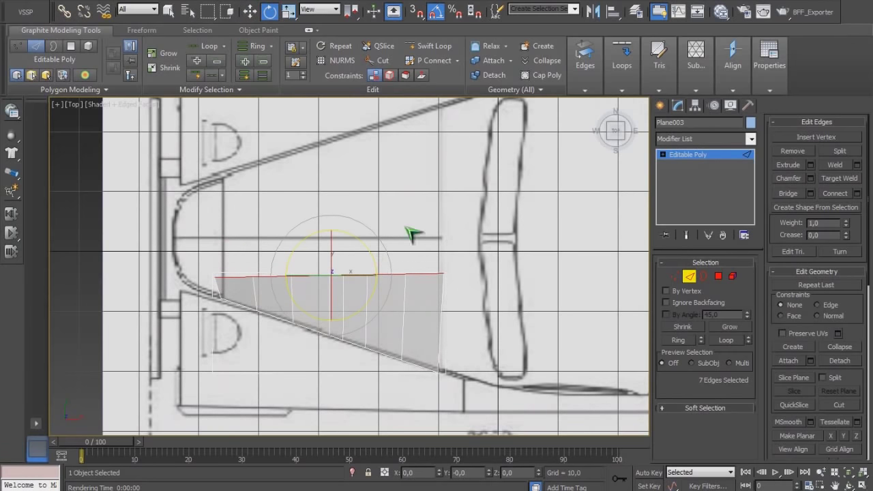
pyautogui.moveTo(373, 262); pyautogui.dragTo(335, 203)
pyautogui.press('w')
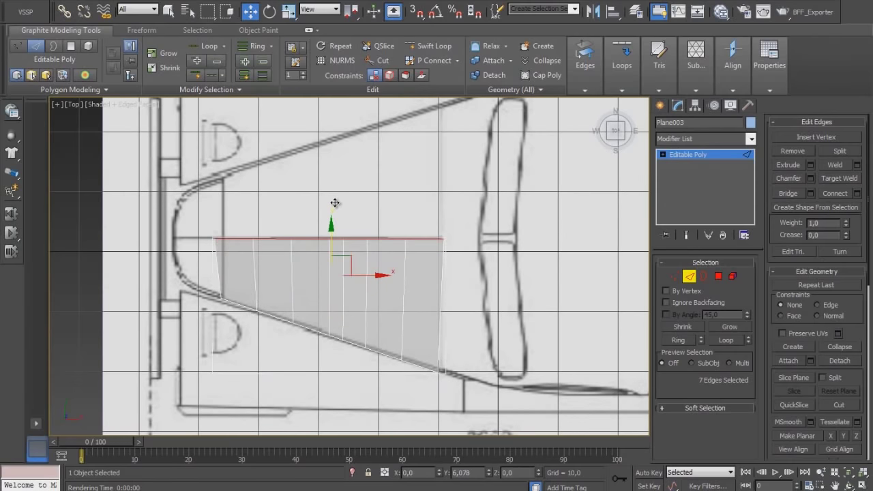
# Align the rear and front end vertices of the centre-line row with the ends of the hood panel in the top view.
pyautogui.click(674, 276)
pyautogui.click(444, 239)
pyautogui.moveTo(479, 240); pyautogui.dragTo(473, 239)
pyautogui.moveTo(205, 212); pyautogui.dragTo(256, 238)
pyautogui.moveTo(384, 288); pyautogui.dragTo(467, 258, button='middle')
# Try to add a lengthwise edge loop across the hood's top surface with Swift Loop.
pyautogui.press('p')
pyautogui.click(431, 46)
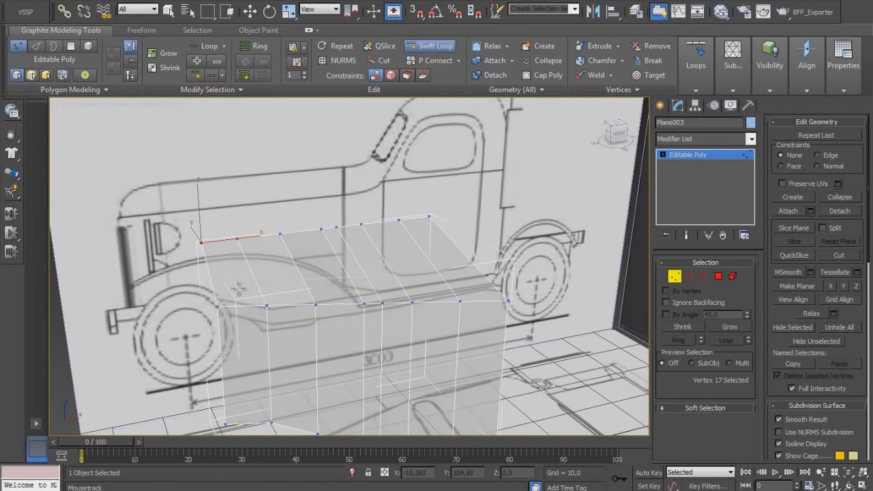
pyautogui.click(245, 275)
pyautogui.press('w')
pyautogui.keyDown('alt'); pyautogui.moveTo(388, 283); pyautogui.dragTo(441, 255, button='middle'); pyautogui.keyUp('alt')
pyautogui.hotkey('ctrl', 'z')
pyautogui.moveTo(360, 281)
pyautogui.keyDown('alt'); pyautogui.mouseDown(button='middle')
pyautogui.moveTo(334, 290)
pyautogui.moveTo(350, 287)
pyautogui.mouseUp(button='middle'); pyautogui.keyUp('alt')
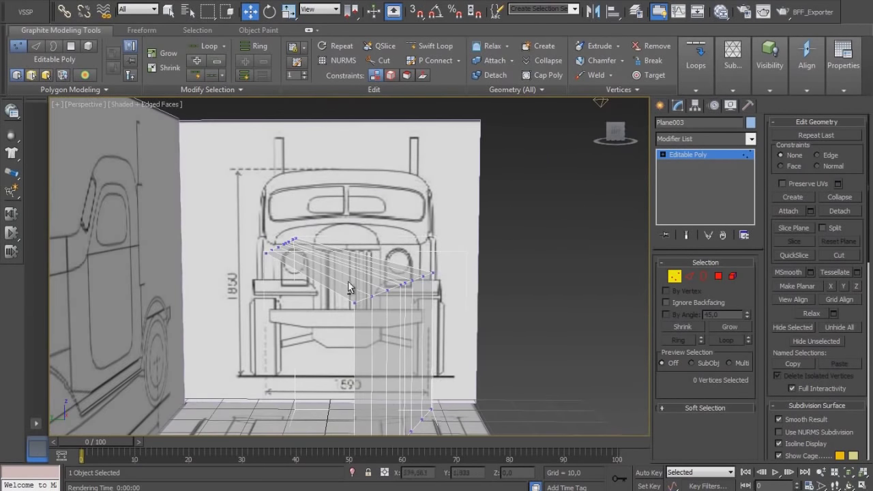
# Insert a lengthwise Swift Loop on the hood top and move its eight vertices outward to round the profile, at about Y -9.6, Z 46.6.
pyautogui.click(444, 47)
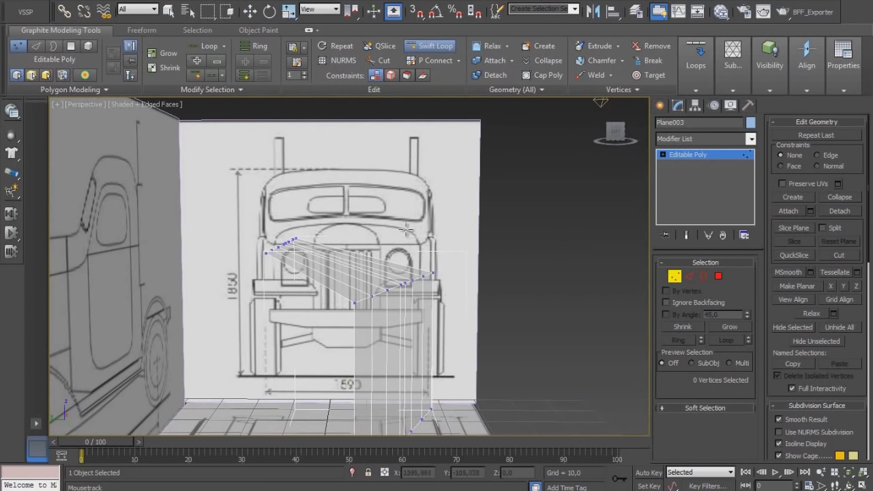
pyautogui.click(359, 275)
pyautogui.press('w')
pyautogui.keyDown('alt'); pyautogui.moveTo(396, 293); pyautogui.dragTo(408, 277, button='middle'); pyautogui.keyUp('alt')
pyautogui.moveTo(348, 254); pyautogui.dragTo(358, 243)
pyautogui.keyDown('alt'); pyautogui.moveTo(367, 279); pyautogui.dragTo(377, 303, button='middle'); pyautogui.keyUp('alt')
pyautogui.scroll(-2, 351, 295)
pyautogui.press('f')
pyautogui.moveTo(297, 284); pyautogui.dragTo(390, 289, button='middle')
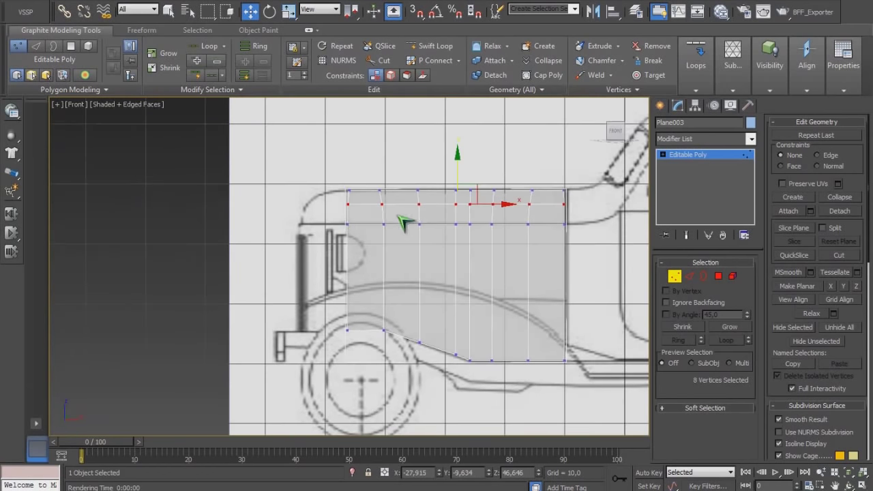
# In the front view, extrude the side panel's vertical front edge forward to the grille front, at about X -54.4.
pyautogui.scroll(2, 398, 216)
pyautogui.click(690, 276)
pyautogui.click(347, 174)
pyautogui.click(346, 229)
pyautogui.keyDown('shift'); pyautogui.moveTo(388, 282); pyautogui.dragTo(327, 276); pyautogui.keyUp('shift')
pyautogui.moveTo(376, 288); pyautogui.dragTo(375, 294, button='middle')
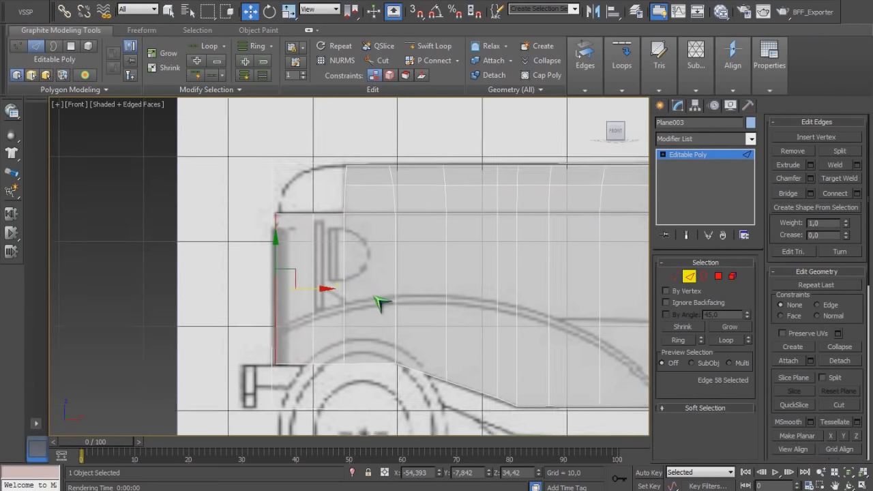
# In the top view, shape the side panel's front edge to the curved nose outline and extend it around the curve toward the centre.
pyautogui.press('t')
pyautogui.moveTo(307, 308); pyautogui.dragTo(421, 285, button='middle')
pyautogui.scroll(3, 323, 250)
pyautogui.moveTo(323, 250); pyautogui.dragTo(377, 261, button='middle')
pyautogui.moveTo(308, 284); pyautogui.dragTo(319, 163)
pyautogui.moveTo(370, 342); pyautogui.dragTo(342, 273)
# Select the two front edges of the hood's top surface and extrude them forward to the nose.
pyautogui.moveTo(382, 272); pyautogui.dragTo(371, 351, button='middle')
pyautogui.click(395, 353)
pyautogui.keyDown('ctrl'); pyautogui.click(394, 390); pyautogui.keyUp('ctrl')
pyautogui.keyDown('shift'); pyautogui.moveTo(429, 360); pyautogui.dragTo(330, 349); pyautogui.keyUp('shift')
# Target-weld the vertices where the extruded hood nose meets the top corners of the side panel's front strip.
pyautogui.press('f')
pyautogui.scroll(6, 310, 233)
pyautogui.moveTo(296, 216); pyautogui.dragTo(350, 295, button='middle')
pyautogui.click(673, 277)
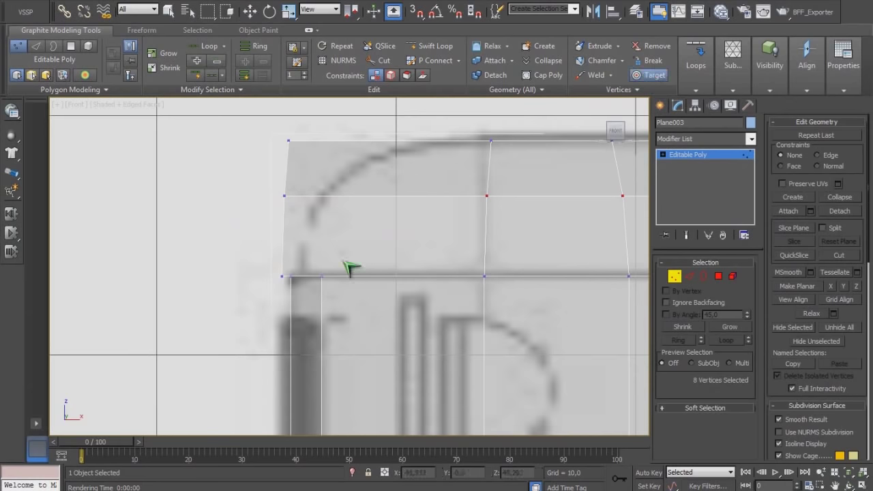
pyautogui.moveTo(280, 276); pyautogui.dragTo(323, 277)
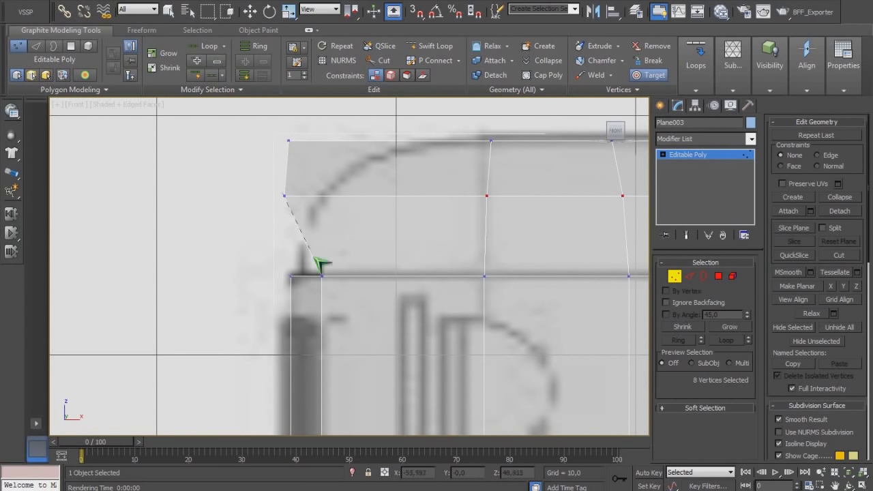
pyautogui.click(322, 275)
pyautogui.click(291, 276)
pyautogui.click(435, 47)
pyautogui.click(414, 232)
pyautogui.rightClick(413, 228)
# Reposition the upper nose vertices to follow the rounded hood front, placing the shoulder vertex at about X -52.9, Y -2.7, Z 47.3.
pyautogui.moveTo(415, 194); pyautogui.dragTo(348, 146)
pyautogui.press('p')
pyautogui.scroll(-3, 431, 237)
pyautogui.keyDown('alt'); pyautogui.moveTo(431, 237); pyautogui.dragTo(436, 258, button='middle'); pyautogui.keyUp('alt')
pyautogui.click(387, 219)
pyautogui.moveTo(374, 214); pyautogui.dragTo(342, 217)
pyautogui.keyDown('alt'); pyautogui.moveTo(357, 231); pyautogui.dragTo(257, 223, button='middle'); pyautogui.keyUp('alt')
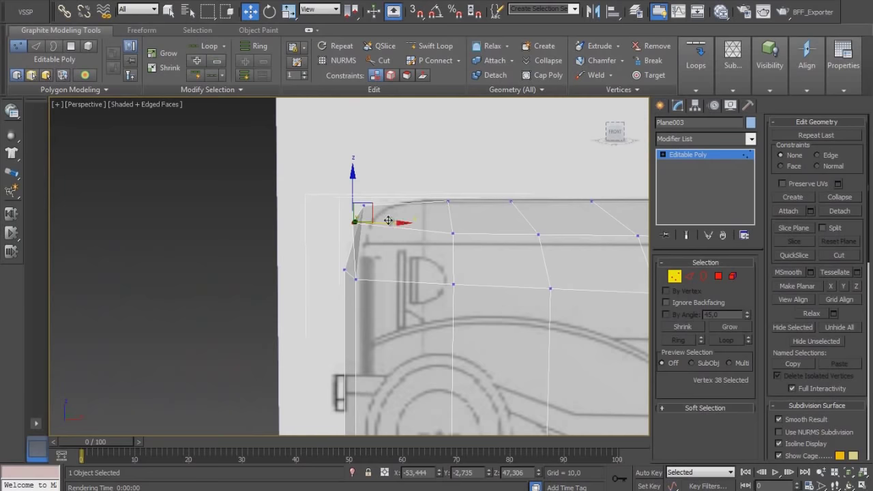
pyautogui.press('f')
pyautogui.moveTo(351, 182); pyautogui.dragTo(363, 182)
# Insert a Swift Loop right beside the hood's front vertical seam to form a narrow strip.
pyautogui.keyDown('alt'); pyautogui.moveTo(356, 197); pyautogui.dragTo(322, 268, button='middle'); pyautogui.keyUp('alt')
pyautogui.scroll(-6, 424, 210)
pyautogui.press('p')
pyautogui.scroll(4, 422, 224)
pyautogui.keyDown('alt'); pyautogui.moveTo(420, 239); pyautogui.dragTo(448, 225, button='middle'); pyautogui.keyUp('alt')
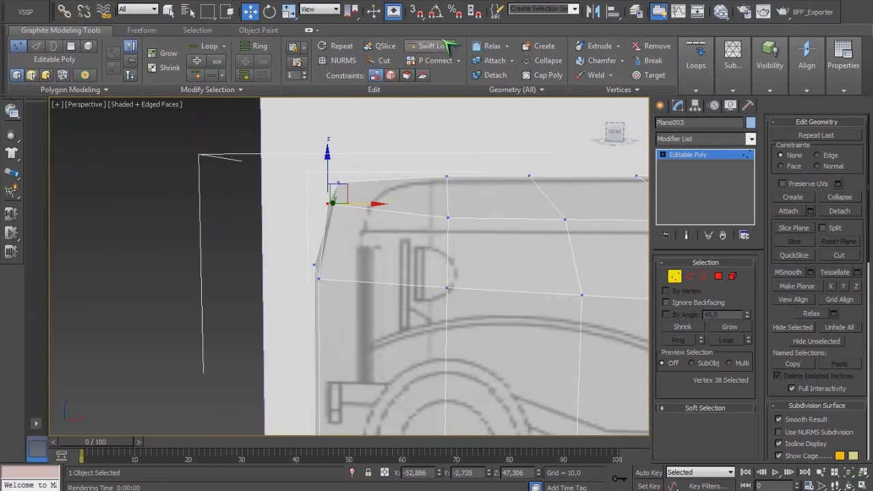
pyautogui.click(446, 48)
pyautogui.click(449, 176)
pyautogui.keyDown('alt'); pyautogui.moveTo(449, 194); pyautogui.dragTo(460, 262, button='middle'); pyautogui.keyUp('alt')
# Extrude the two upper polygons of the narrow seam strip by -0.1 as a panel gap and render the perspective view.
pyautogui.click(718, 276)
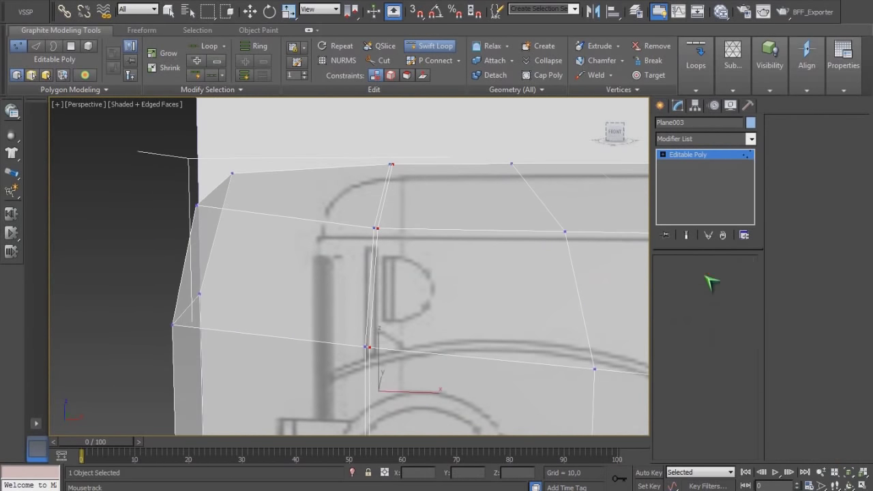
pyautogui.click(380, 215)
pyautogui.keyDown('ctrl'); pyautogui.click(373, 257); pyautogui.keyUp('ctrl')
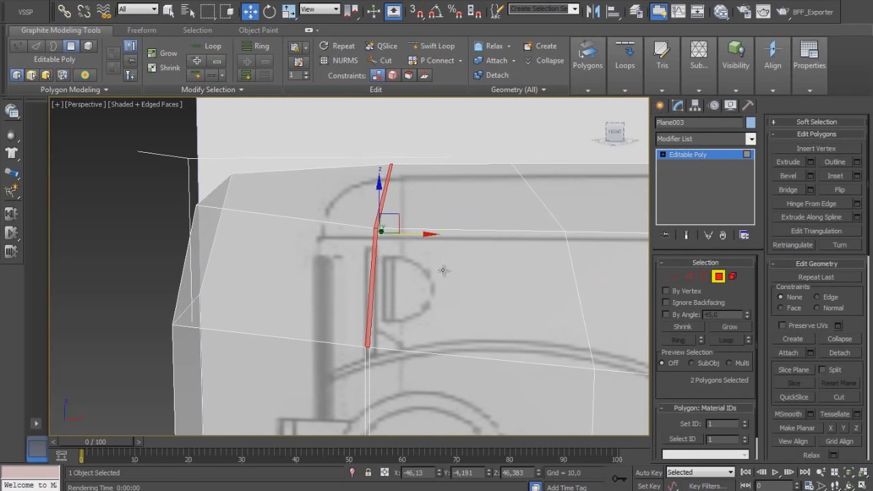
pyautogui.click(811, 163)
pyautogui.moveTo(358, 292); pyautogui.dragTo(324, 298)
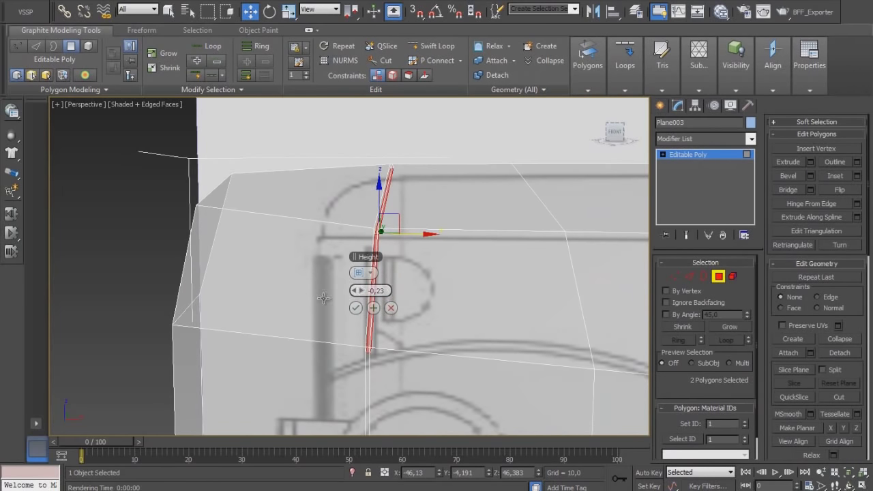
pyautogui.press('Return')
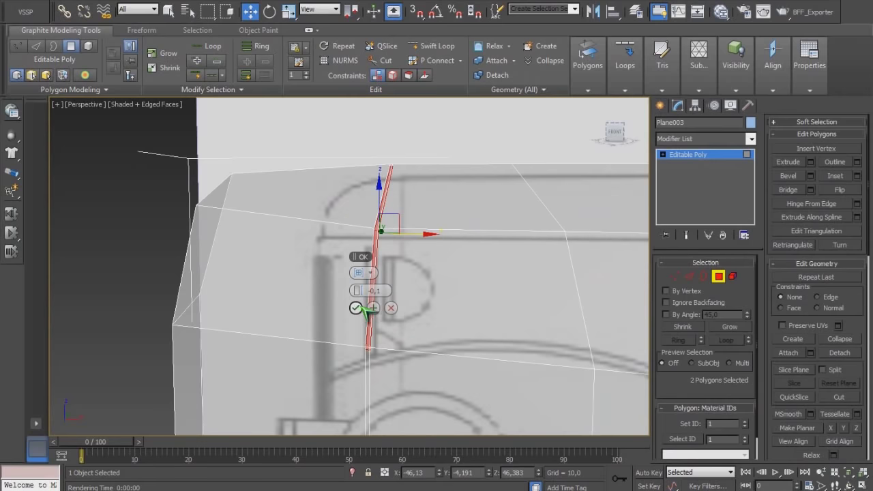
pyautogui.click(358, 308)
pyautogui.scroll(-3, 363, 311)
pyautogui.press('F9')
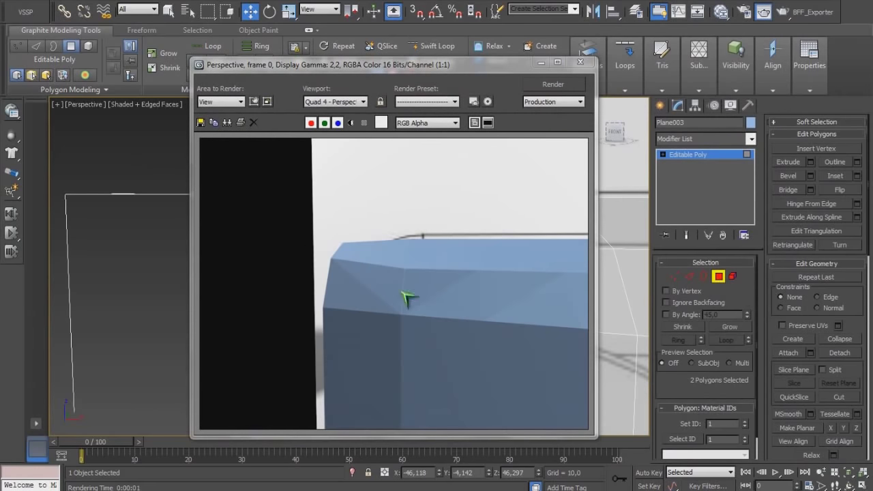
# Close the render window and show the hood nose up close in the front view.
pyautogui.click(581, 63)
pyautogui.scroll(-5, 500, 253)
pyautogui.keyDown('alt'); pyautogui.moveTo(500, 253); pyautogui.dragTo(439, 285, button='middle'); pyautogui.keyUp('alt')
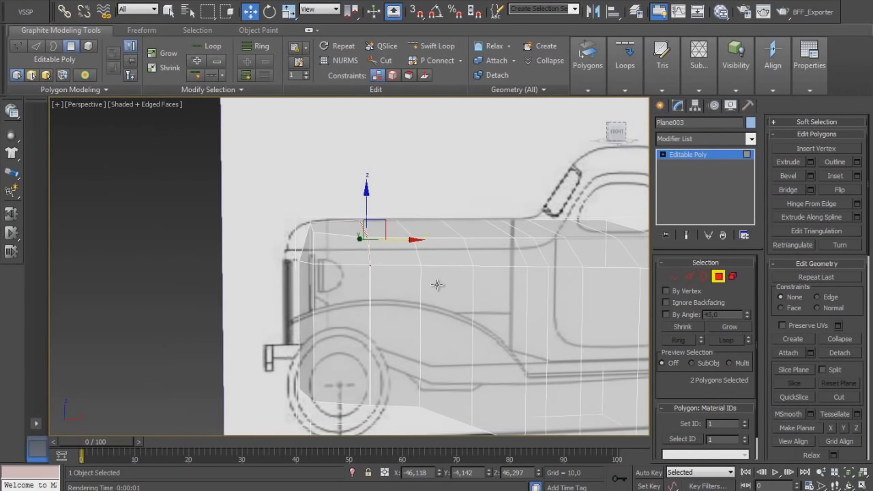
pyautogui.press('f')
pyautogui.scroll(3, 415, 314)
pyautogui.moveTo(415, 314); pyautogui.dragTo(413, 351, button='middle')
pyautogui.click(690, 276)
pyautogui.click(319, 238)
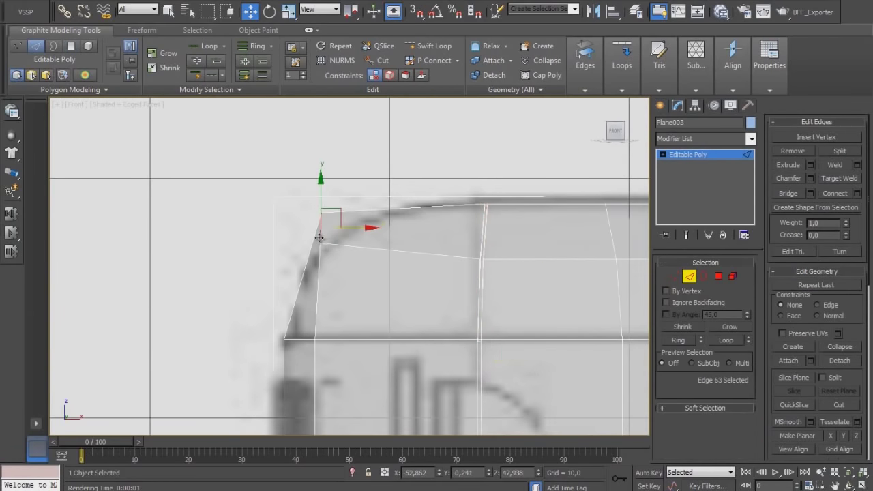
pyautogui.keyDown('ctrl'); pyautogui.click(340, 247); pyautogui.keyUp('ctrl')
pyautogui.keyDown('ctrl'); pyautogui.click(318, 272); pyautogui.keyUp('ctrl')
pyautogui.press('p')
pyautogui.keyDown('alt'); pyautogui.moveTo(454, 294); pyautogui.dragTo(497, 313, button='middle'); pyautogui.keyUp('alt')
pyautogui.click(809, 179)
pyautogui.keyDown('alt'); pyautogui.moveTo(443, 301); pyautogui.dragTo(382, 274, button='middle'); pyautogui.keyUp('alt')
pyautogui.click(361, 290)
pyautogui.click(362, 291)
pyautogui.click(362, 290)
pyautogui.keyDown('alt'); pyautogui.moveTo(471, 307); pyautogui.dragTo(501, 302, button='middle'); pyautogui.keyUp('alt')
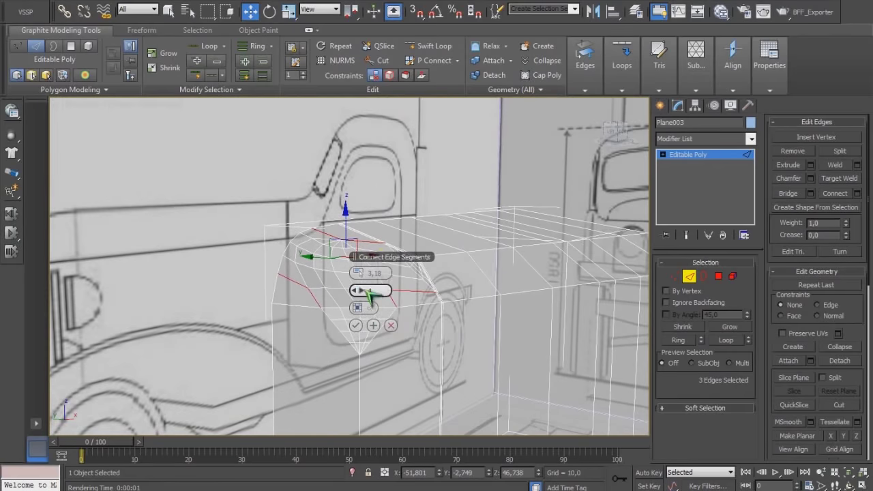
pyautogui.moveTo(359, 273); pyautogui.dragTo(361, 299)
pyautogui.keyDown('alt'); pyautogui.moveTo(412, 285); pyautogui.dragTo(443, 282, button='middle'); pyautogui.keyUp('alt')
pyautogui.click(392, 326)
# Chamfer the upper transverse edge of the hood nose with three segments to round its front.
pyautogui.click(330, 244)
pyautogui.click(810, 179)
pyautogui.moveTo(364, 272); pyautogui.dragTo(366, 271)
pyautogui.keyDown('alt'); pyautogui.moveTo(430, 285); pyautogui.dragTo(355, 300, button='middle'); pyautogui.keyUp('alt')
pyautogui.click(355, 326)
# Try cutting an edge from the nose's upper corner to the panel seam and chamfering the vertical corner edges.
pyautogui.click(381, 62)
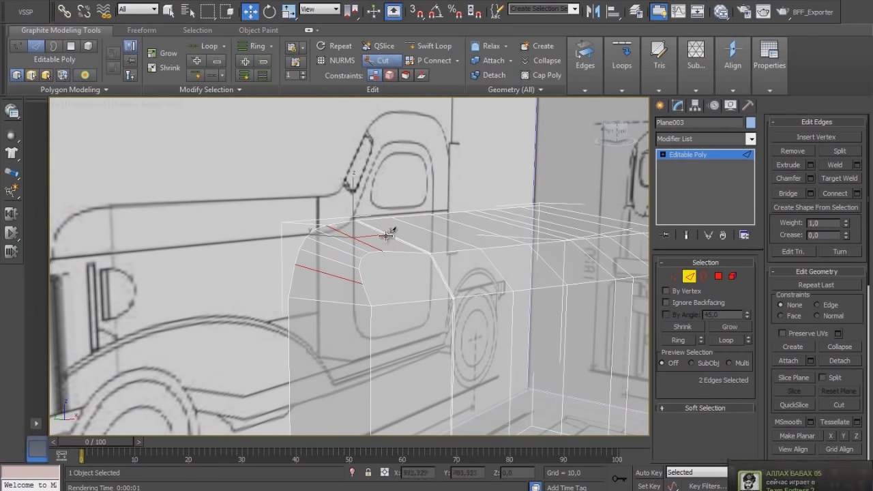
pyautogui.click(382, 251)
pyautogui.keyDown('alt'); pyautogui.moveTo(410, 314); pyautogui.dragTo(403, 261, button='middle'); pyautogui.keyUp('alt')
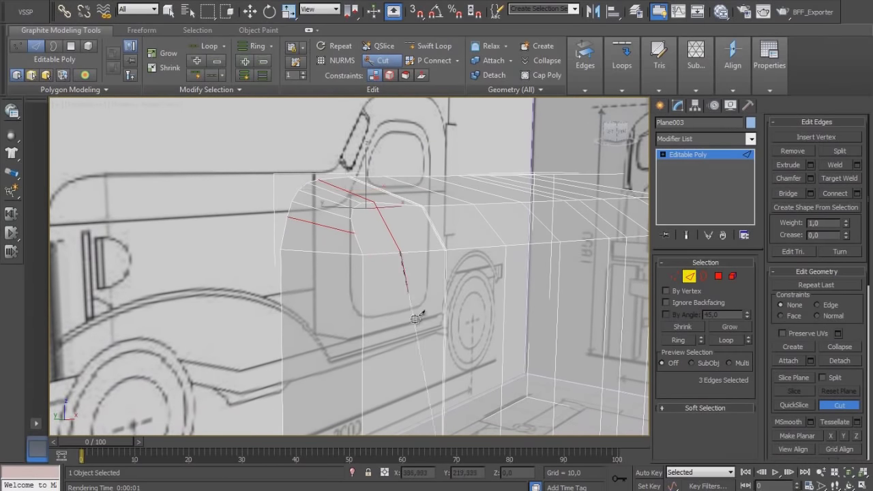
pyautogui.keyDown('alt'); pyautogui.moveTo(415, 319); pyautogui.dragTo(400, 364, button='middle'); pyautogui.keyUp('alt')
pyautogui.keyDown('alt'); pyautogui.moveTo(439, 262); pyautogui.dragTo(356, 263, button='middle'); pyautogui.keyUp('alt')
pyautogui.press('w')
pyautogui.hotkey('ctrl', 'z')
pyautogui.moveTo(363, 324); pyautogui.dragTo(372, 325)
pyautogui.moveTo(549, 262)
pyautogui.keyDown('alt'); pyautogui.mouseDown(button='middle')
pyautogui.moveTo(495, 238)
pyautogui.moveTo(607, 251)
pyautogui.moveTo(536, 254)
pyautogui.mouseUp(button='middle'); pyautogui.keyUp('alt')
pyautogui.moveTo(358, 291); pyautogui.dragTo(342, 292)
pyautogui.click(391, 325)
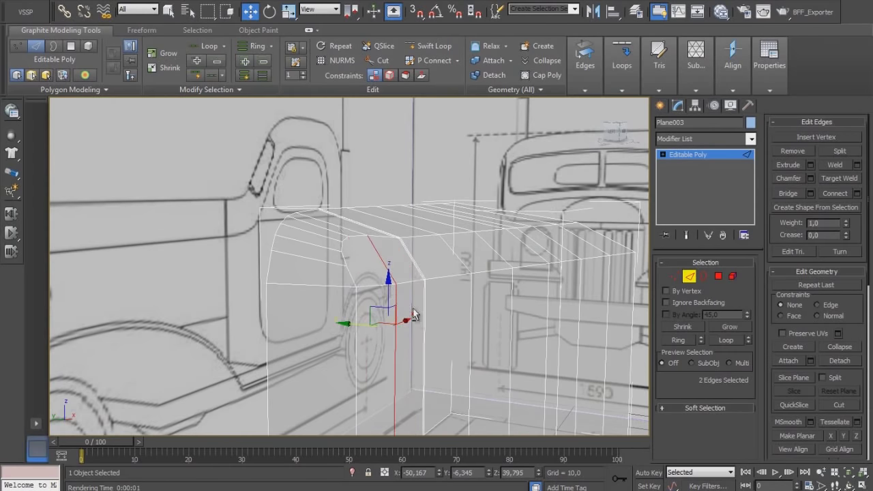
# Cut an edge from the nose's upper corner vertex across the side to the hood's panel seam.
pyautogui.keyDown('alt'); pyautogui.moveTo(413, 313); pyautogui.dragTo(363, 329, button='middle'); pyautogui.keyUp('alt')
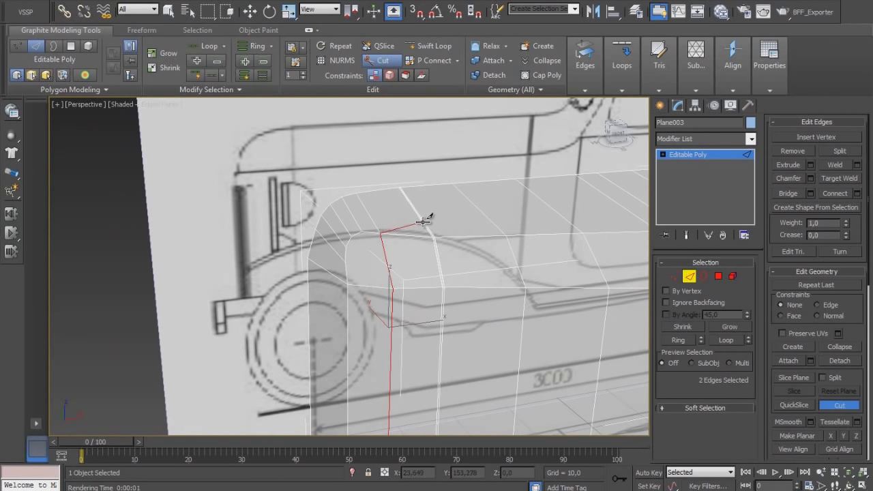
pyautogui.keyDown('alt'); pyautogui.moveTo(421, 270); pyautogui.dragTo(406, 280, button='middle'); pyautogui.keyUp('alt')
pyautogui.press('w')
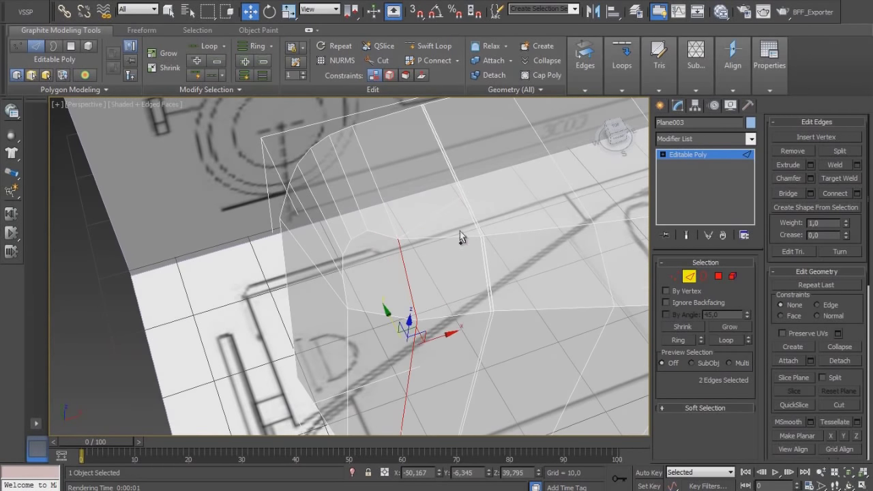
pyautogui.click(811, 178)
pyautogui.keyDown('alt'); pyautogui.moveTo(463, 295); pyautogui.dragTo(492, 276, button='middle'); pyautogui.keyUp('alt')
pyautogui.keyDown('alt'); pyautogui.moveTo(368, 290); pyautogui.dragTo(415, 296, button='middle'); pyautogui.keyUp('alt')
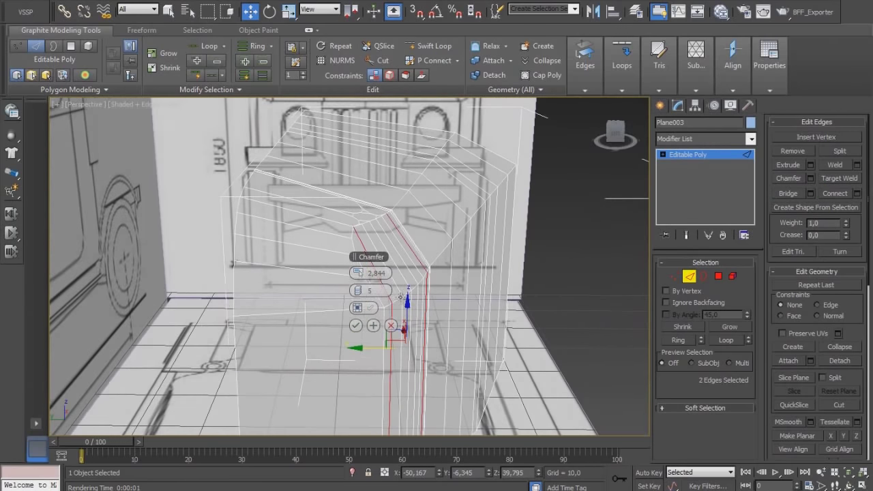
pyautogui.keyDown('alt'); pyautogui.moveTo(357, 291); pyautogui.dragTo(276, 288, button='middle'); pyautogui.keyUp('alt')
pyautogui.click(391, 326)
# Move the two nose corner edges outward to X -50.953, Y -7.553 and chamfer them with three segments, checking with a render.
pyautogui.keyDown('alt'); pyautogui.moveTo(391, 323); pyautogui.dragTo(464, 341, button='middle'); pyautogui.keyUp('alt')
pyautogui.moveTo(391, 338); pyautogui.dragTo(414, 346)
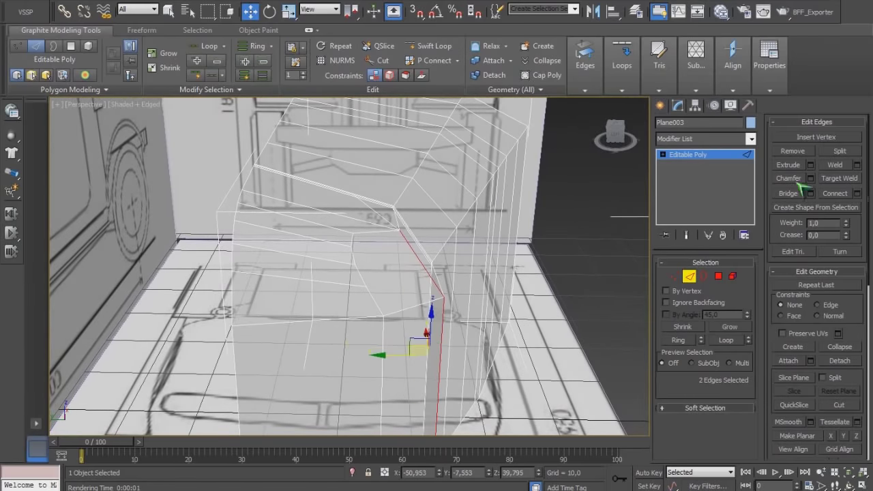
pyautogui.click(811, 178)
pyautogui.keyDown('alt'); pyautogui.moveTo(478, 315); pyautogui.dragTo(428, 298, button='middle'); pyautogui.keyUp('alt')
pyautogui.press('F9')
pyautogui.click(581, 63)
pyautogui.keyDown('alt'); pyautogui.moveTo(453, 198); pyautogui.dragTo(354, 327, button='middle'); pyautogui.keyUp('alt')
pyautogui.click(355, 326)
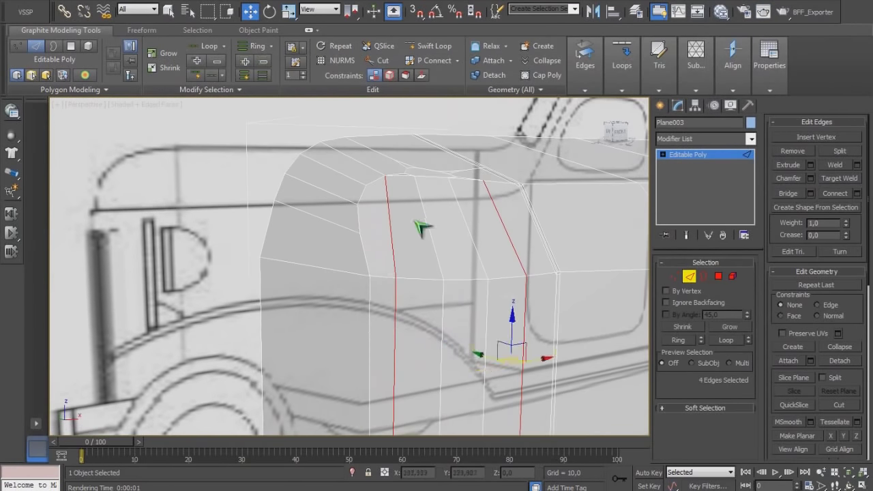
# Target-weld the end vertices of the nose's rounded front edges into a single shoulder corner vertex.
pyautogui.scroll(2, 414, 217)
pyautogui.moveTo(414, 217); pyautogui.dragTo(414, 238, button='middle')
pyautogui.click(673, 276)
pyautogui.click(363, 226)
pyautogui.click(648, 76)
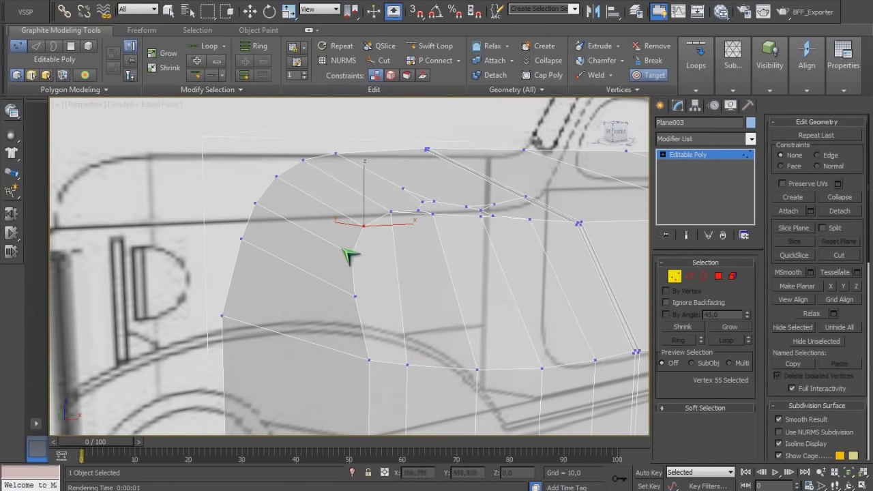
pyautogui.rightClick(393, 215)
pyautogui.keyDown('alt'); pyautogui.moveTo(403, 221); pyautogui.dragTo(402, 185, button='middle'); pyautogui.keyUp('alt')
pyautogui.click(391, 209)
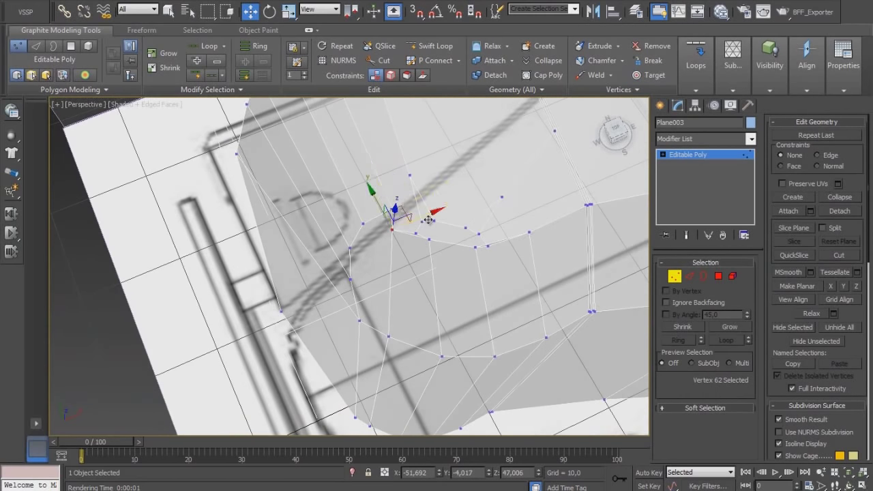
pyautogui.keyDown('alt'); pyautogui.moveTo(428, 220); pyautogui.dragTo(499, 188, button='middle'); pyautogui.keyUp('alt')
pyautogui.click(648, 78)
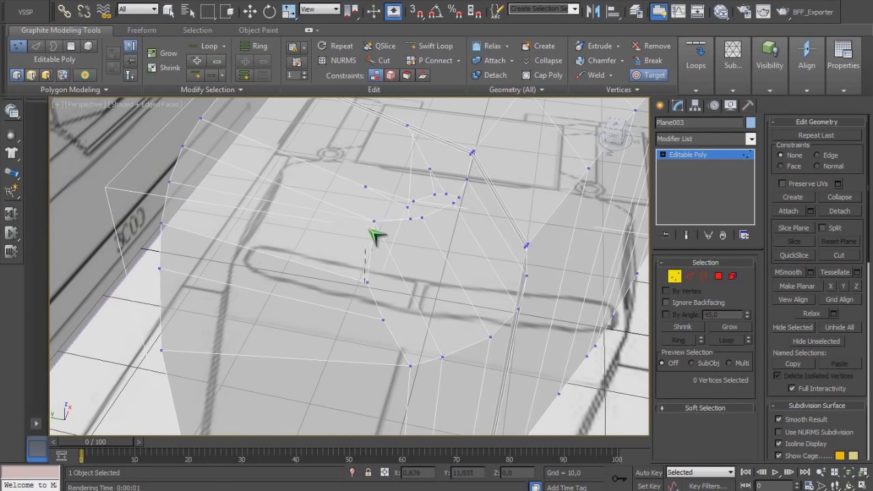
pyautogui.click(374, 221)
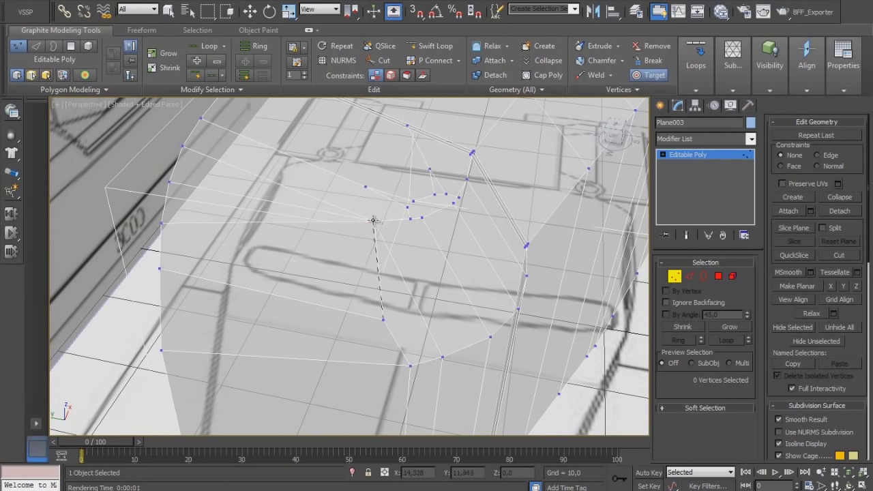
pyautogui.rightClick(382, 226)
# Move the merged shoulder vertex outward and forward towards the hood's front corner.
pyautogui.click(374, 222)
pyautogui.keyDown('alt'); pyautogui.moveTo(374, 222); pyautogui.dragTo(354, 207, button='middle'); pyautogui.keyUp('alt')
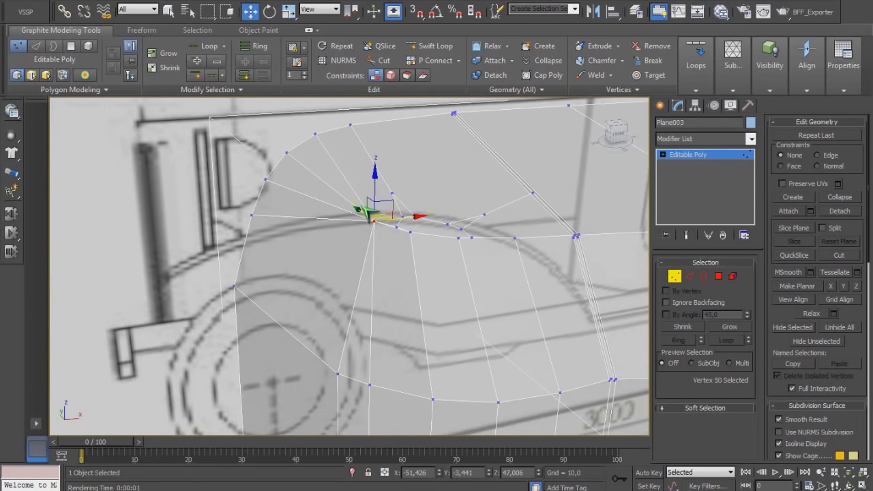
pyautogui.moveTo(379, 217); pyautogui.dragTo(366, 228)
pyautogui.keyDown('alt'); pyautogui.moveTo(366, 230); pyautogui.dragTo(476, 297, button='middle'); pyautogui.keyUp('alt')
pyautogui.moveTo(349, 226); pyautogui.dragTo(323, 237)
pyautogui.keyDown('alt'); pyautogui.moveTo(323, 237); pyautogui.dragTo(392, 221, button='middle'); pyautogui.keyUp('alt')
pyautogui.moveTo(306, 245); pyautogui.dragTo(296, 244)
pyautogui.keyDown('alt'); pyautogui.moveTo(296, 244); pyautogui.dragTo(391, 229, button='middle'); pyautogui.keyUp('alt')
# Target-weld the cluster of stray vertices behind the shoulder corner, where the chamfer meets the hood's top.
pyautogui.click(390, 230)
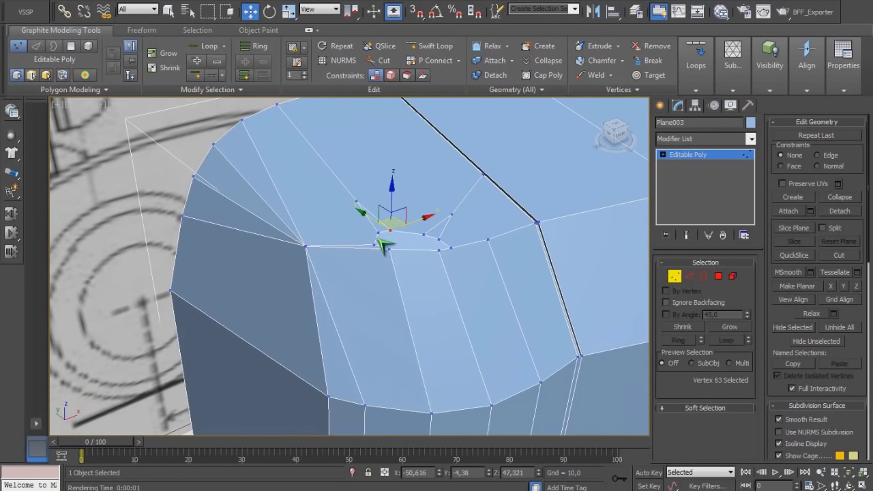
pyautogui.click(651, 75)
pyautogui.click(379, 233)
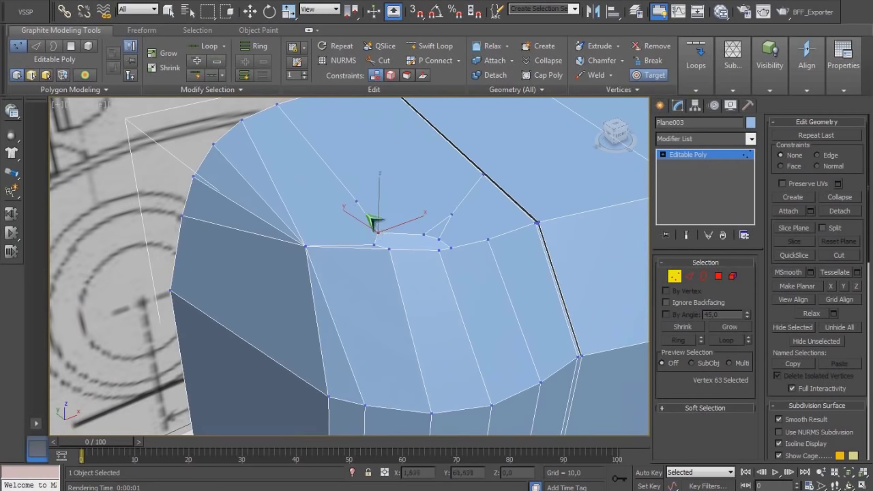
pyautogui.click(378, 233)
pyautogui.click(375, 245)
pyautogui.click(380, 233)
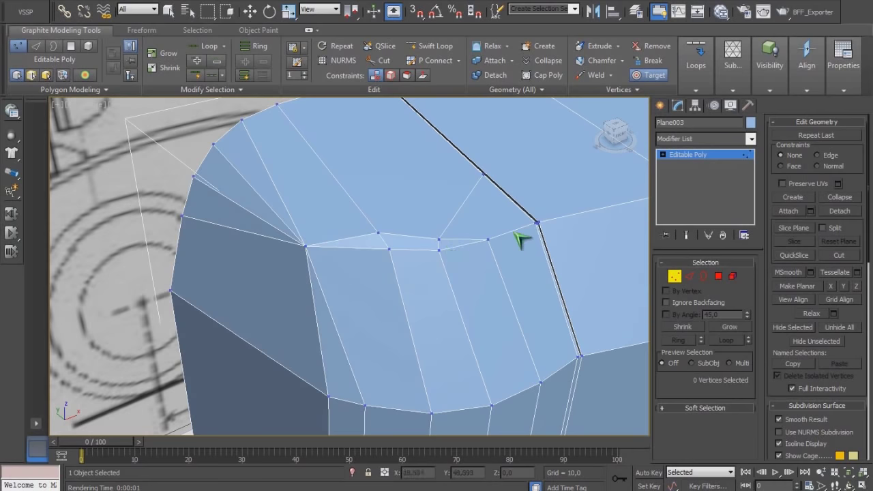
# Target-weld the remaining inner top vertices onto the matching chamfer vertices along the hood's shoulder line.
pyautogui.moveTo(514, 233); pyautogui.dragTo(487, 250, button='middle')
pyautogui.click(410, 255)
pyautogui.click(412, 269)
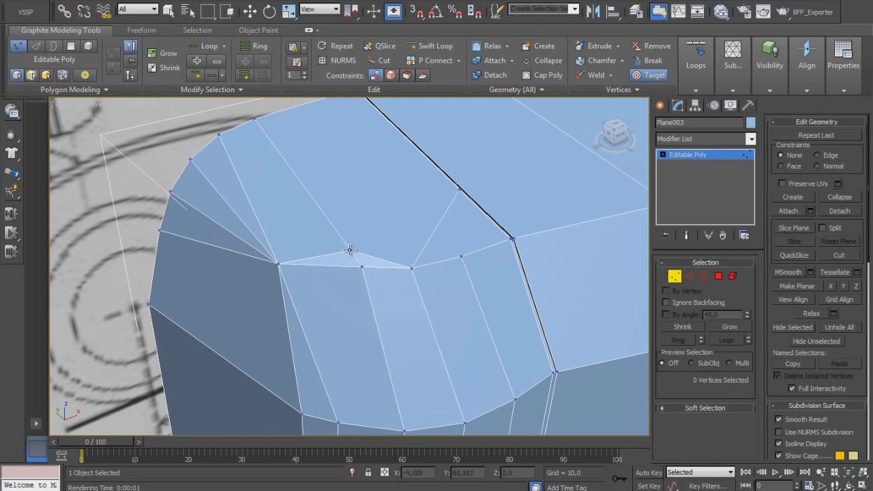
pyautogui.click(349, 249)
pyautogui.click(362, 267)
# Render the hood, preview it with NURMS subdivision and render it again.
pyautogui.keyDown('alt'); pyautogui.moveTo(413, 290); pyautogui.dragTo(415, 309, button='middle'); pyautogui.keyUp('alt')
pyautogui.scroll(-3, 461, 279)
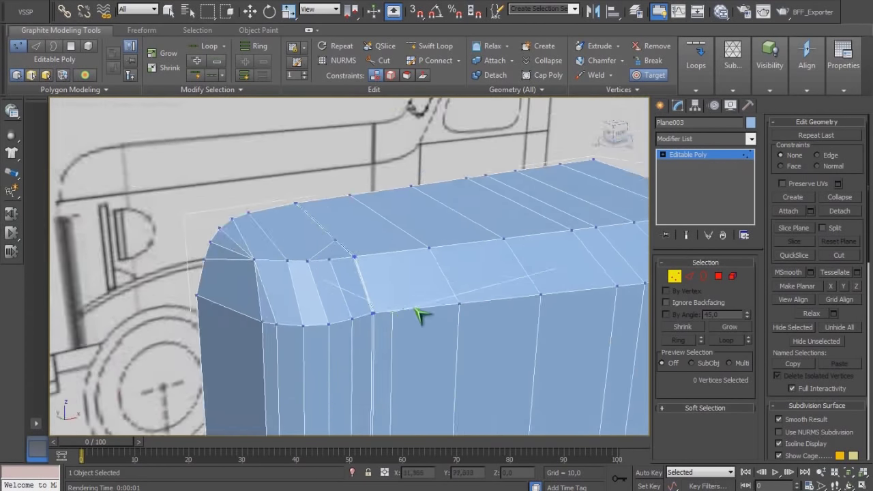
pyautogui.hotkey('shift', 'q')
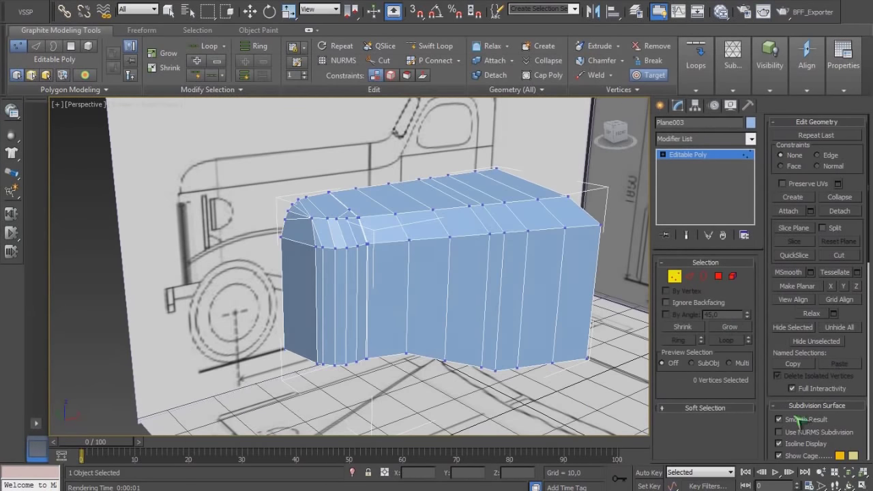
pyautogui.click(810, 433)
pyautogui.hotkey('shift', 'q')
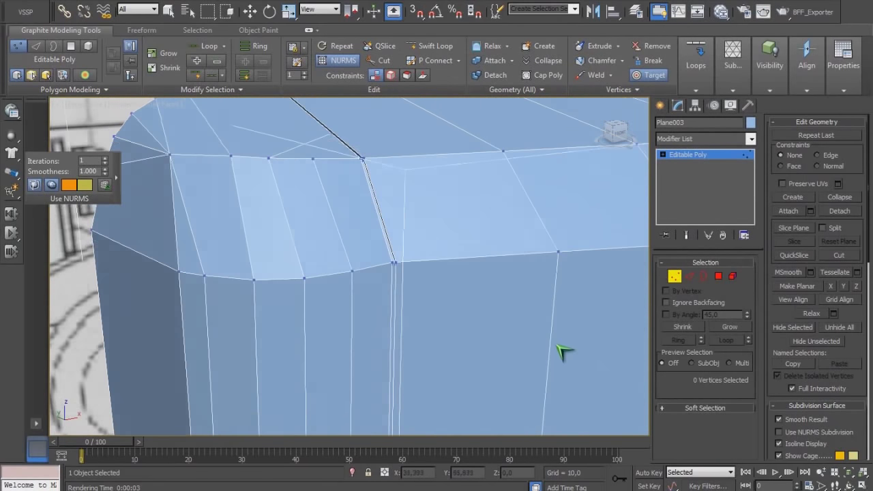
pyautogui.scroll(-3, 418, 311)
pyautogui.keyDown('alt'); pyautogui.moveTo(418, 311); pyautogui.dragTo(430, 268, button='middle'); pyautogui.keyUp('alt')
pyautogui.scroll(3, 453, 265)
pyautogui.press('t')
pyautogui.moveTo(460, 345); pyautogui.dragTo(477, 266, button='middle')
pyautogui.press('p')
pyautogui.scroll(-6, 460, 328)
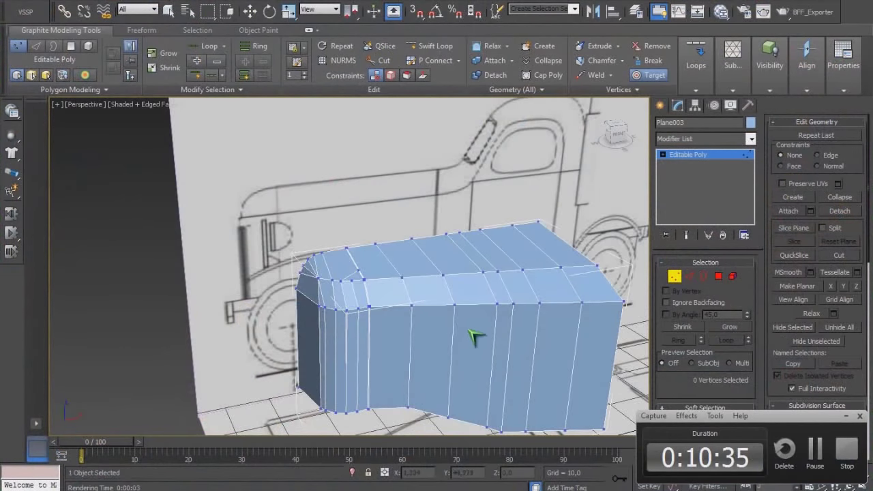
pyautogui.moveTo(469, 332); pyautogui.dragTo(473, 290, button='middle')
pyautogui.click(660, 106)
pyautogui.moveTo(541, 230); pyautogui.dragTo(545, 225, button='middle')
pyautogui.click(846, 416)
pyautogui.keyDown('alt'); pyautogui.moveTo(428, 302); pyautogui.dragTo(368, 315, button='middle'); pyautogui.keyUp('alt')
pyautogui.press('f')
pyautogui.scroll(-4, 510, 341)
pyautogui.press('f')
pyautogui.scroll(-5, 409, 330)
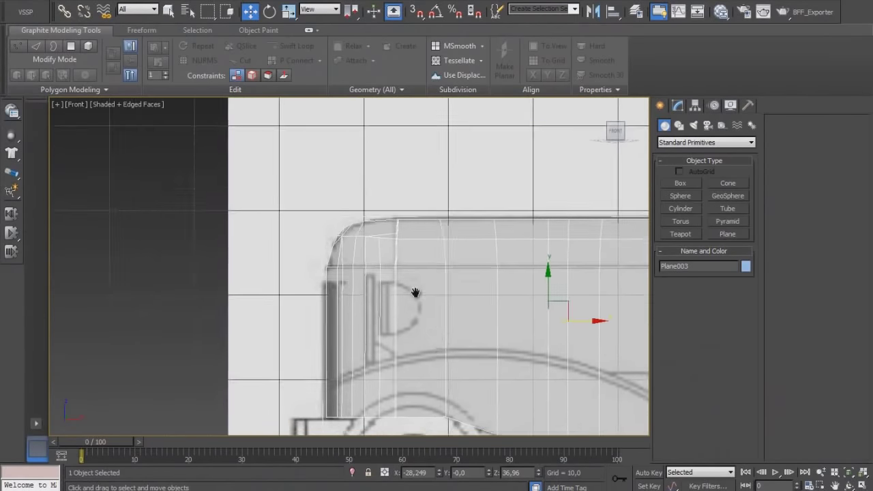
# Extend the hood's three rear edges slightly backward and shift them inward and down to form a recessed panel gap.
pyautogui.moveTo(438, 337); pyautogui.dragTo(311, 237, button='middle')
pyautogui.moveTo(572, 301); pyautogui.dragTo(376, 280, button='middle')
pyautogui.moveTo(427, 149); pyautogui.dragTo(418, 244, button='middle')
pyautogui.click(680, 108)
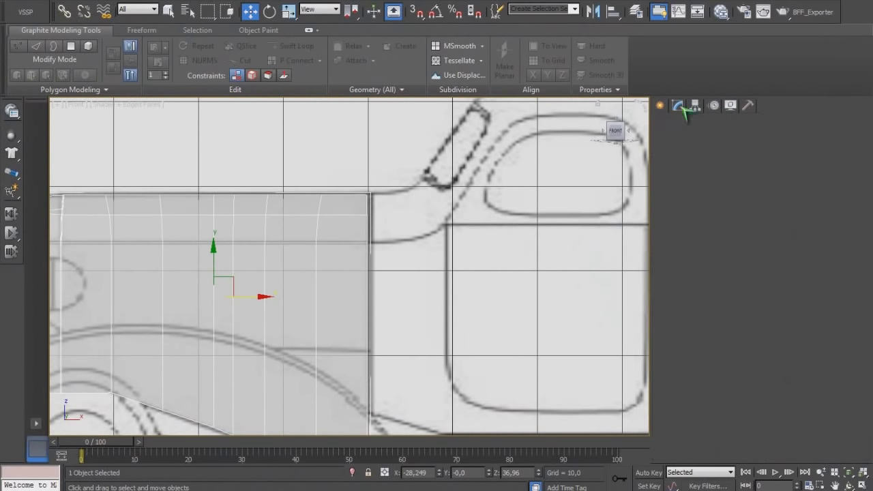
pyautogui.click(684, 274)
pyautogui.press('2')
pyautogui.click(369, 268)
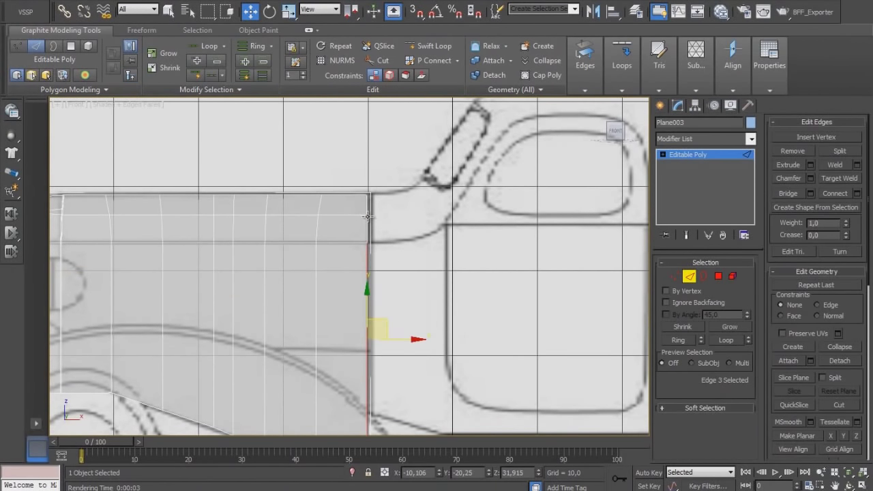
pyautogui.press('t')
pyautogui.scroll(-5, 395, 244)
pyautogui.moveTo(617, 281); pyautogui.dragTo(442, 154, button='middle')
pyautogui.scroll(5, 439, 252)
pyautogui.press('f')
pyautogui.moveTo(434, 273); pyautogui.dragTo(427, 301, button='middle')
pyautogui.moveTo(405, 199); pyautogui.dragTo(406, 220, button='middle')
pyautogui.moveTo(405, 211); pyautogui.dragTo(407, 211)
pyautogui.press('t')
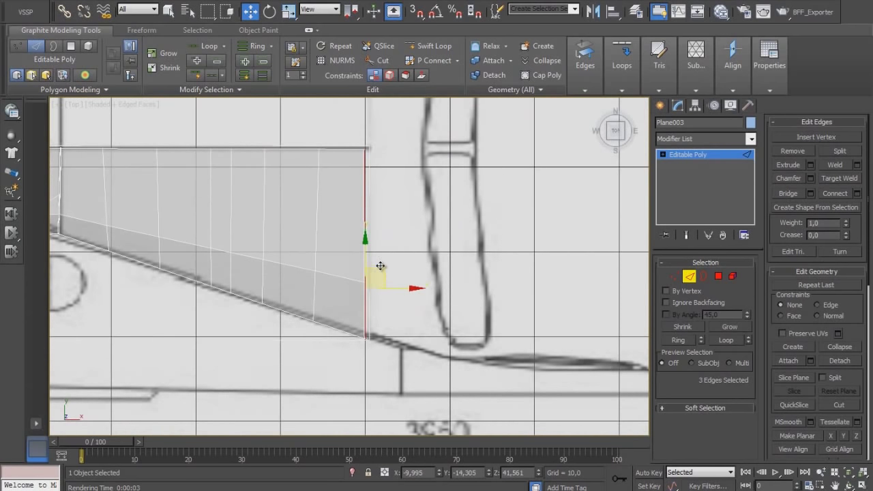
pyautogui.moveTo(367, 244); pyautogui.dragTo(367, 237)
pyautogui.keyDown('alt'); pyautogui.moveTo(387, 274); pyautogui.dragTo(396, 161, button='middle'); pyautogui.keyUp('alt')
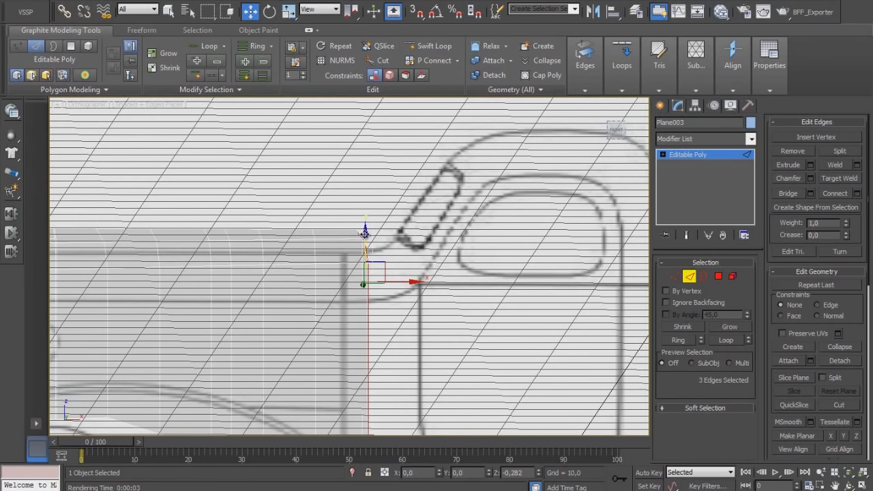
# Extend the recessed rear edges back to X -9.353 and bring them outward again to Y -14.365.
pyautogui.press('f')
pyautogui.moveTo(401, 215); pyautogui.dragTo(410, 216)
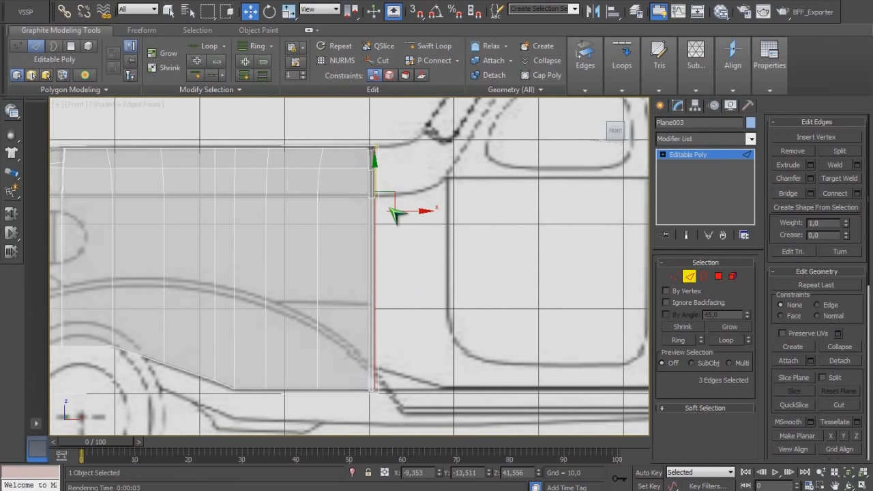
pyautogui.press('t')
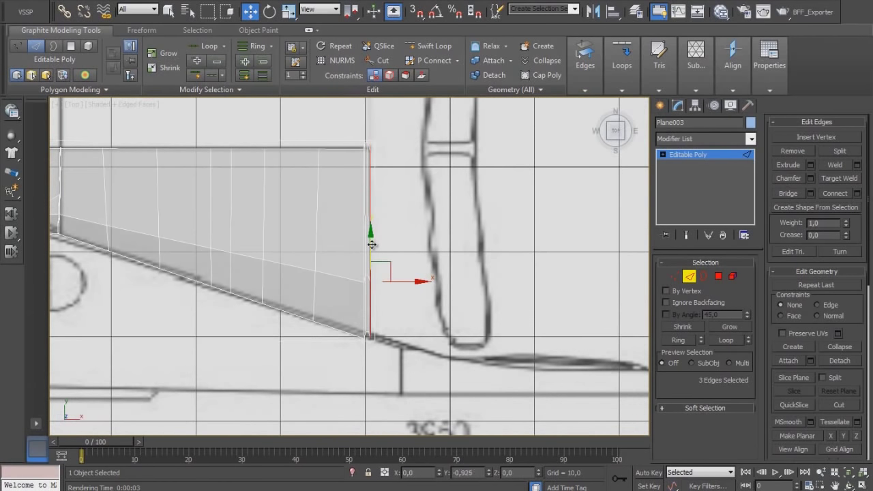
pyautogui.press('f')
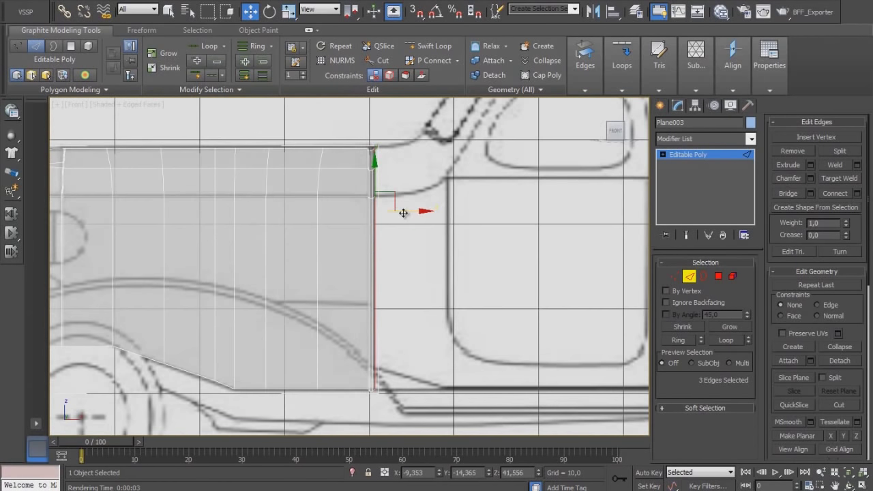
# Extrude the rear edges along the cowl curve to the door's front line and add a Swift Loop across the lower side.
pyautogui.keyDown('shift'); pyautogui.moveTo(402, 212); pyautogui.dragTo(485, 208); pyautogui.keyUp('shift')
pyautogui.click(433, 46)
pyautogui.click(444, 329)
pyautogui.press('w')
# Extrude the cowl's lowest rear edge diagonally along the door's lower corner to about X 1.9, Z 21.4.
pyautogui.click(447, 355)
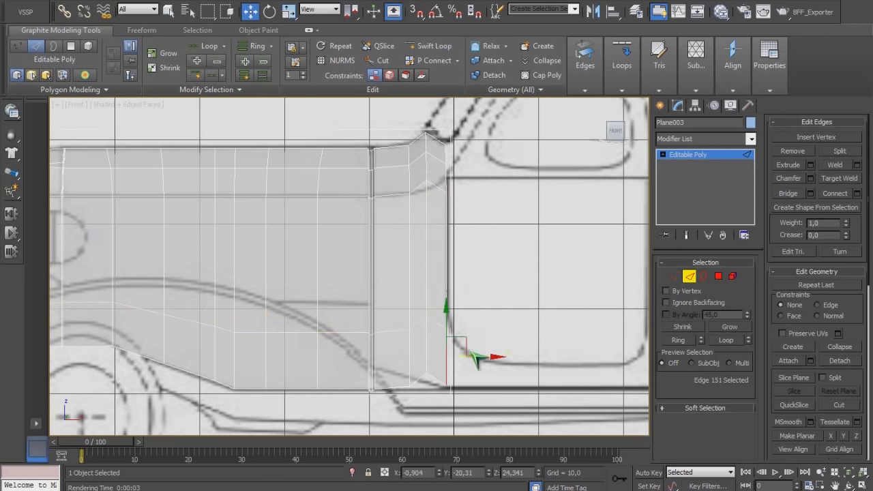
pyautogui.keyDown('shift'); pyautogui.moveTo(465, 343); pyautogui.dragTo(490, 370); pyautogui.keyUp('shift')
pyautogui.moveTo(503, 386); pyautogui.dragTo(386, 342, button='middle')
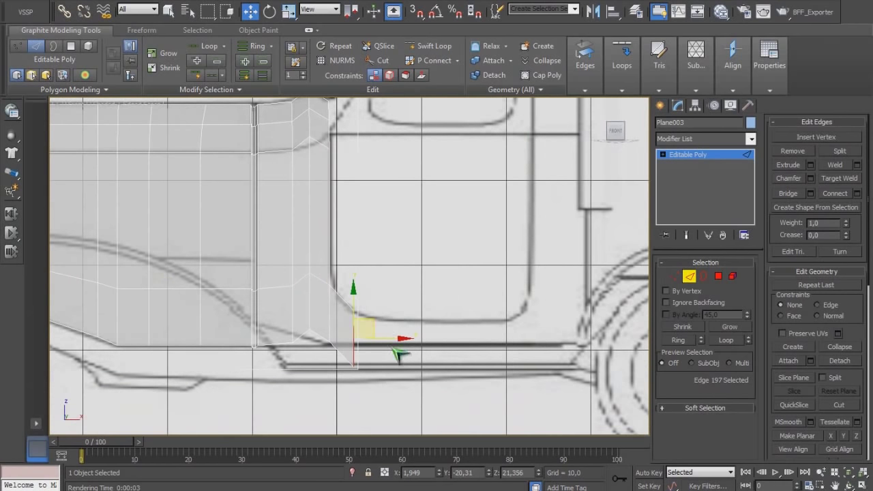
# Flatten the cowl's lower rear vertices into one level row on the sill line and raise the rear corner vertex to meet it.
pyautogui.click(691, 277)
pyautogui.click(674, 277)
pyautogui.moveTo(379, 290); pyautogui.dragTo(466, 266, button='middle')
pyautogui.scroll(4, 466, 266)
pyautogui.click(447, 343)
pyautogui.moveTo(448, 310); pyautogui.dragTo(449, 337)
pyautogui.moveTo(403, 361); pyautogui.dragTo(515, 386)
pyautogui.press('r')
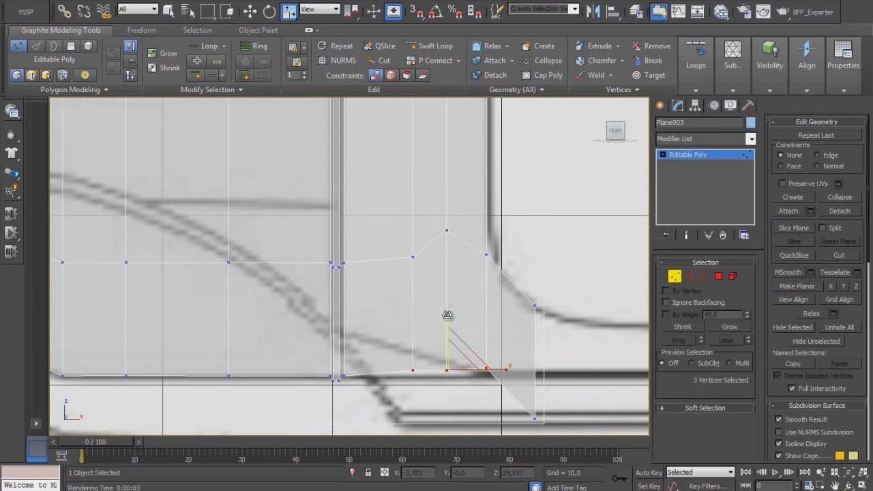
pyautogui.press('w')
pyautogui.moveTo(448, 315); pyautogui.dragTo(448, 324)
pyautogui.click(535, 419)
pyautogui.moveTo(536, 377); pyautogui.dragTo(536, 338)
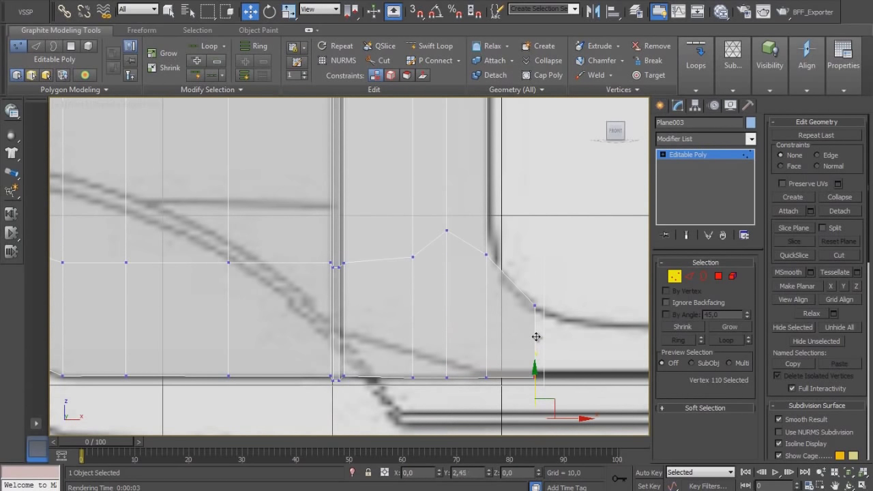
# Extrude the cowl's rear edge along the sill to the door's rear corner and lower the two middle upper vertices to the door's bottom line.
pyautogui.click(690, 275)
pyautogui.moveTo(562, 358); pyautogui.dragTo(348, 340, button='middle')
pyautogui.scroll(-2, 348, 339)
pyautogui.keyDown('shift'); pyautogui.moveTo(369, 306); pyautogui.dragTo(609, 307); pyautogui.keyUp('shift')
pyautogui.click(673, 274)
pyautogui.moveTo(342, 270); pyautogui.dragTo(363, 293)
pyautogui.keyDown('ctrl'); pyautogui.moveTo(527, 270); pyautogui.dragTo(545, 293); pyautogui.keyUp('ctrl')
pyautogui.moveTo(445, 245); pyautogui.dragTo(444, 262)
pyautogui.moveTo(503, 269); pyautogui.dragTo(326, 315, button='middle')
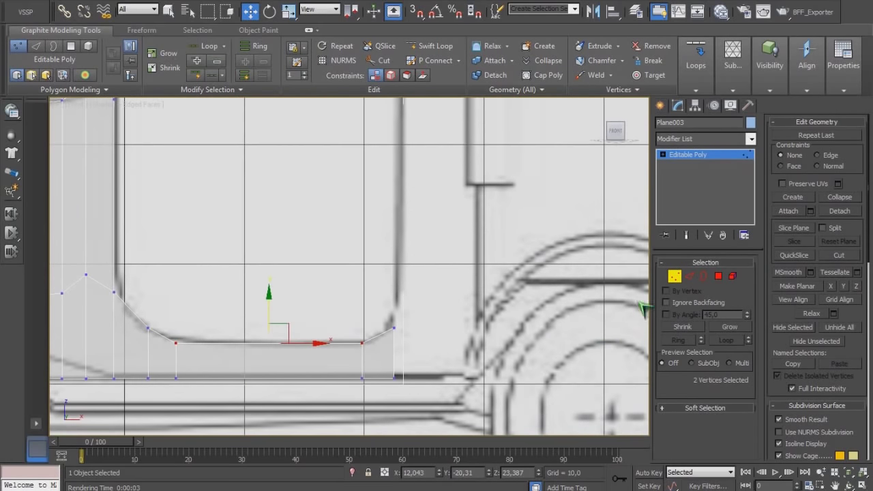
# Extrude the sill strip's rear end edge back to the cab's rear line.
pyautogui.click(691, 275)
pyautogui.click(394, 354)
pyautogui.keyDown('shift'); pyautogui.moveTo(441, 353); pyautogui.dragTo(524, 351); pyautogui.keyUp('shift')
# Extrude the new section's upper edge up between the door and cab rear to the belt line at Z 45.414.
pyautogui.click(450, 329)
pyautogui.keyDown('shift'); pyautogui.moveTo(436, 284); pyautogui.dragTo(440, 157); pyautogui.keyUp('shift')
pyautogui.moveTo(441, 177); pyautogui.dragTo(449, 389, button='middle')
pyautogui.moveTo(456, 335); pyautogui.dragTo(458, 333, button='middle')
pyautogui.scroll(-2, 458, 332)
pyautogui.scroll(2, 431, 322)
pyautogui.moveTo(422, 311); pyautogui.dragTo(433, 268, button='middle')
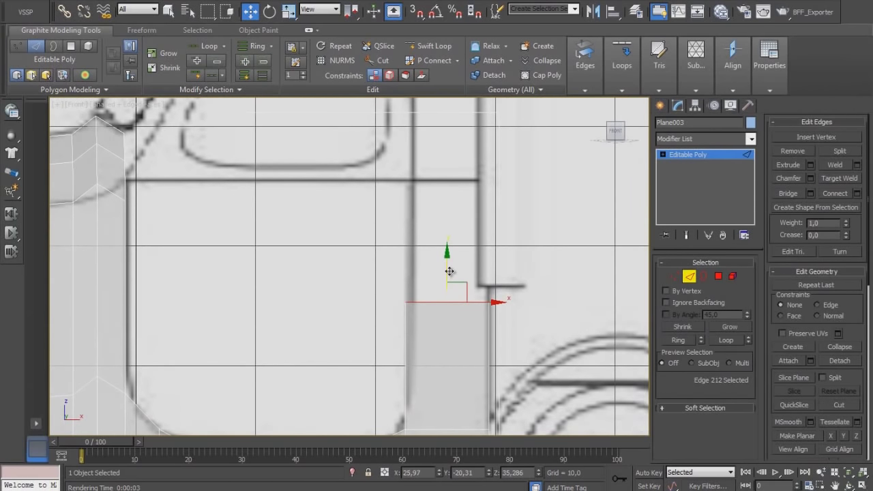
pyautogui.moveTo(450, 272); pyautogui.dragTo(440, 150)
pyautogui.moveTo(441, 150); pyautogui.dragTo(442, 315, button='middle')
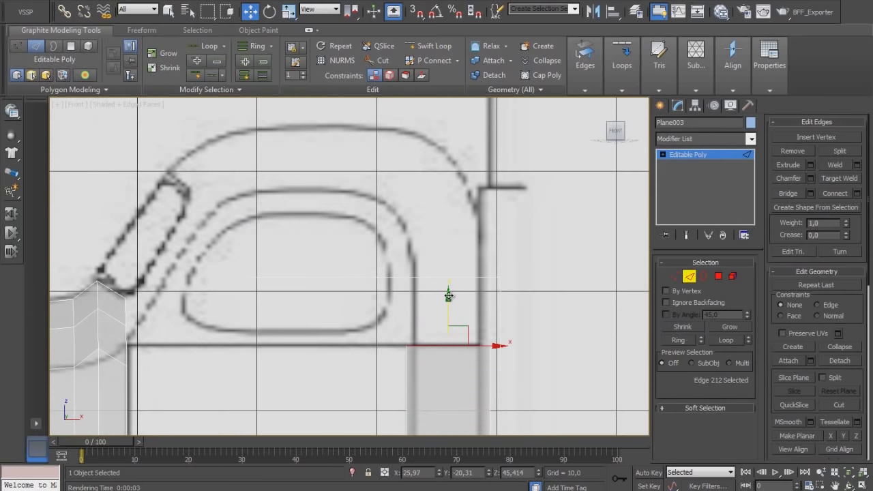
# Check the truck reference photo and extrude the rear pillar's upper edge up behind the side window.
pyautogui.hotkey('alt', 'Tab')
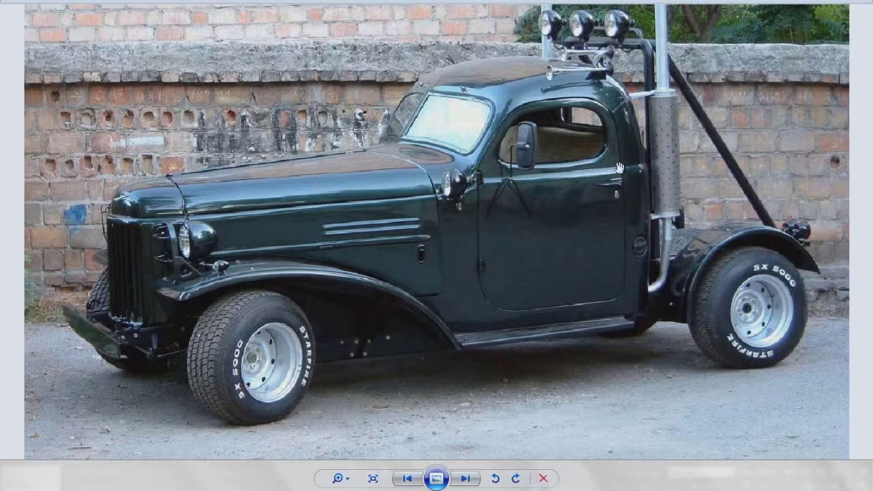
pyautogui.hotkey('alt', 'Tab')
pyautogui.keyDown('shift'); pyautogui.moveTo(448, 312); pyautogui.dragTo(449, 193); pyautogui.keyUp('shift')
# Compare the rear pillar's two horizontal edges with the blueprints in the top, front, perspective and left views.
pyautogui.keyDown('ctrl'); pyautogui.click(454, 339); pyautogui.keyUp('ctrl')
pyautogui.press('t')
pyautogui.moveTo(473, 333); pyautogui.dragTo(203, 337, button='middle')
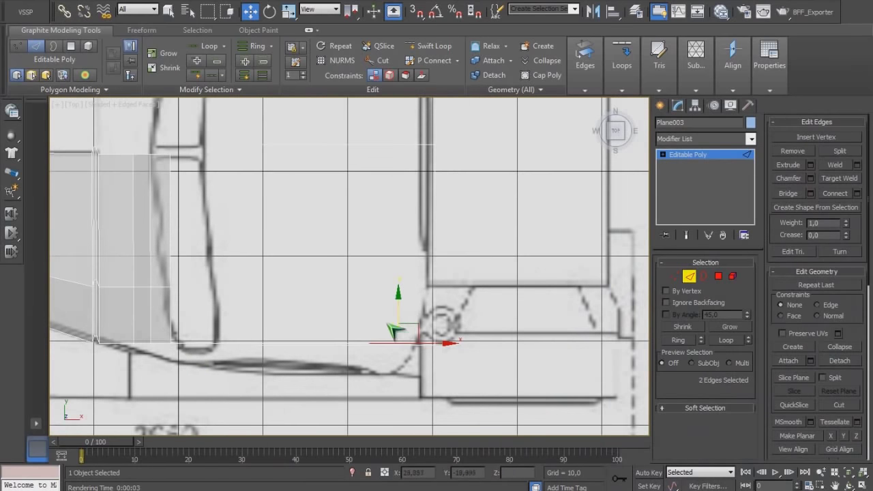
pyautogui.moveTo(421, 379); pyautogui.dragTo(437, 329, button='middle')
pyautogui.press('f')
pyautogui.scroll(-4, 474, 321)
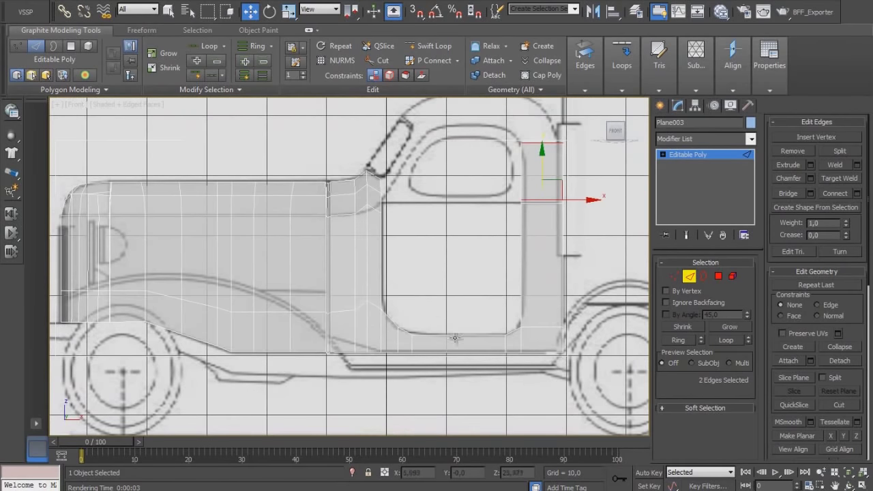
pyautogui.moveTo(398, 212); pyautogui.dragTo(479, 295, button='middle')
pyautogui.scroll(-2, 406, 290)
pyautogui.press('p')
pyautogui.scroll(-4, 403, 301)
pyautogui.press('f')
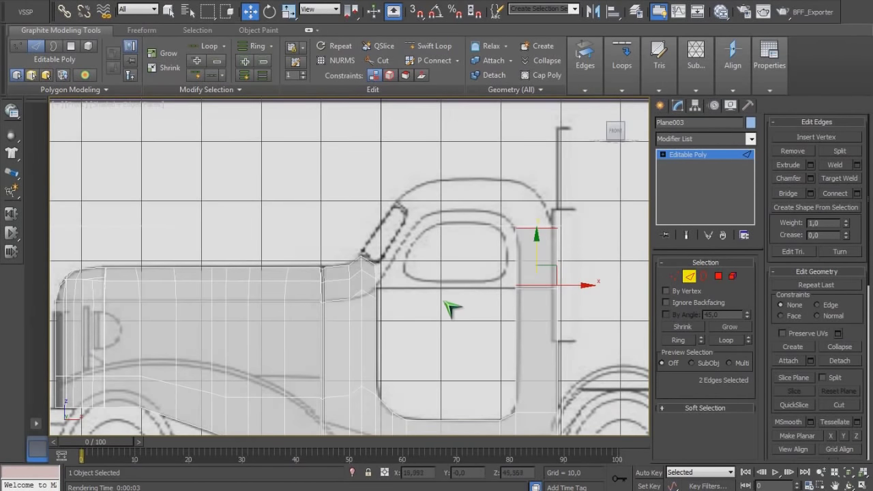
pyautogui.press('l')
pyautogui.scroll(-2, 436, 300)
pyautogui.scroll(2, 409, 293)
pyautogui.moveTo(407, 293); pyautogui.dragTo(416, 250, button='middle')
pyautogui.scroll(-2, 417, 250)
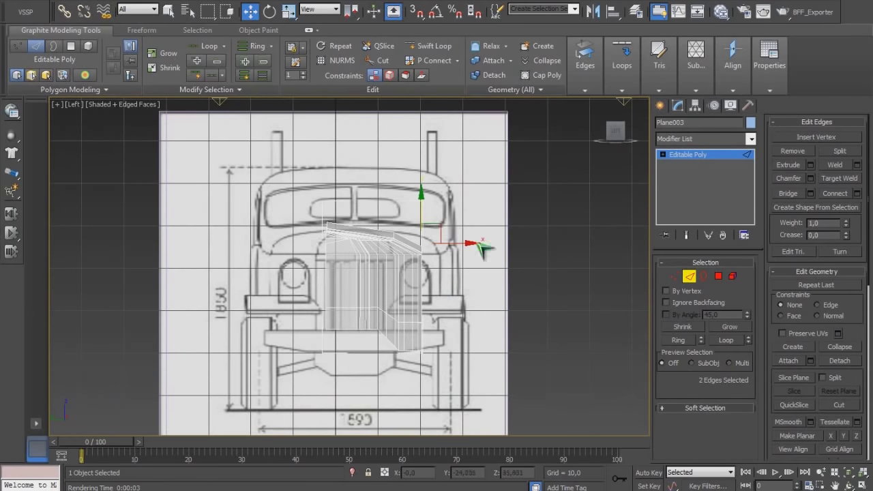
# Shift the truck's front-end blueprint plane sideways to Y 8.298 so its half lines up with the model.
pyautogui.click(661, 106)
pyautogui.moveTo(381, 277); pyautogui.dragTo(348, 283)
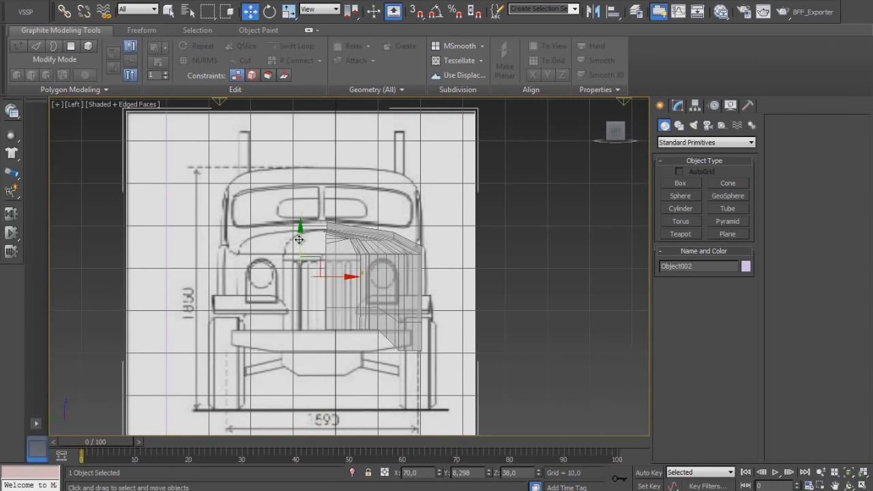
pyautogui.moveTo(298, 239); pyautogui.dragTo(300, 243)
pyautogui.moveTo(418, 242); pyautogui.dragTo(419, 246, button='middle')
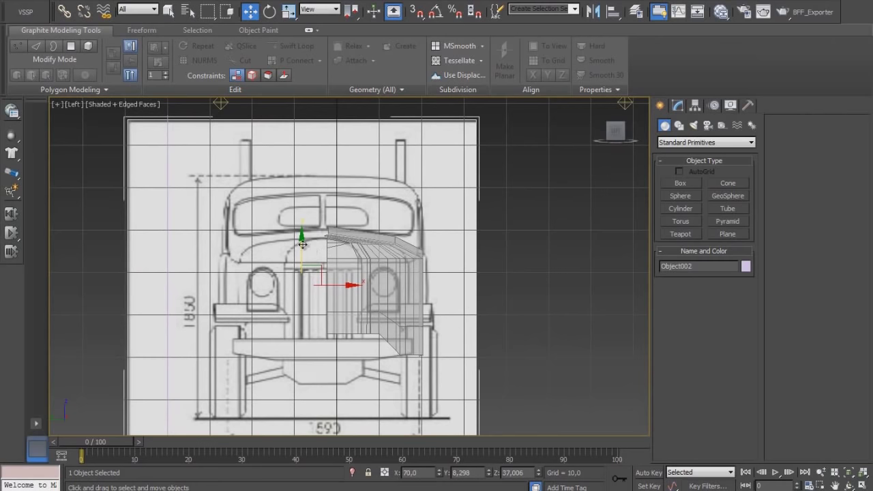
pyautogui.hotkey('ctrl', 'z')
# Shift the truck body's 25 centreline vertices sideways by about 1.14 units onto the blueprint's centreline.
pyautogui.scroll(6, 349, 251)
pyautogui.moveTo(349, 251); pyautogui.dragTo(368, 251, button='middle')
pyautogui.scroll(2, 347, 254)
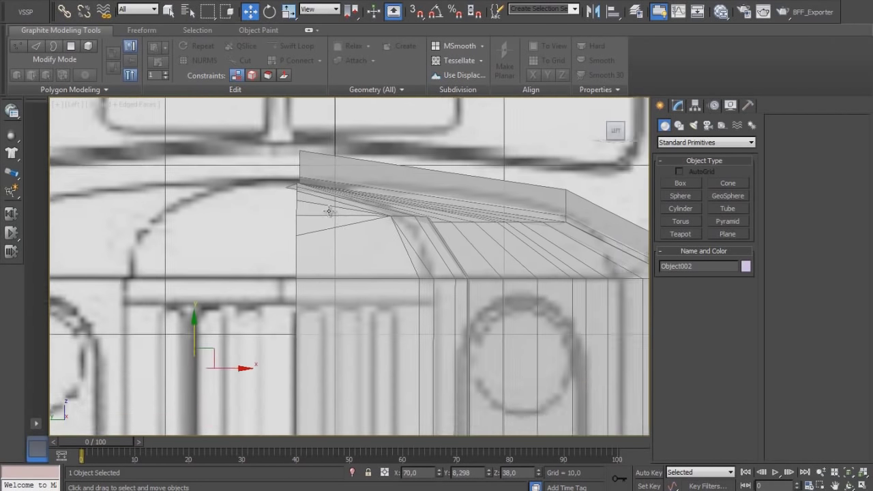
pyautogui.scroll(-2, 327, 208)
pyautogui.moveTo(327, 209); pyautogui.dragTo(357, 270, button='middle')
pyautogui.click(460, 358)
pyautogui.click(675, 107)
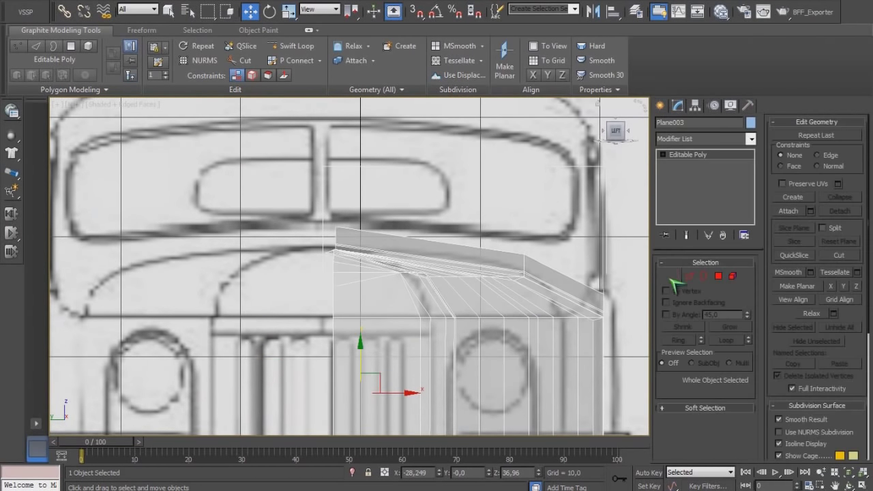
pyautogui.click(673, 274)
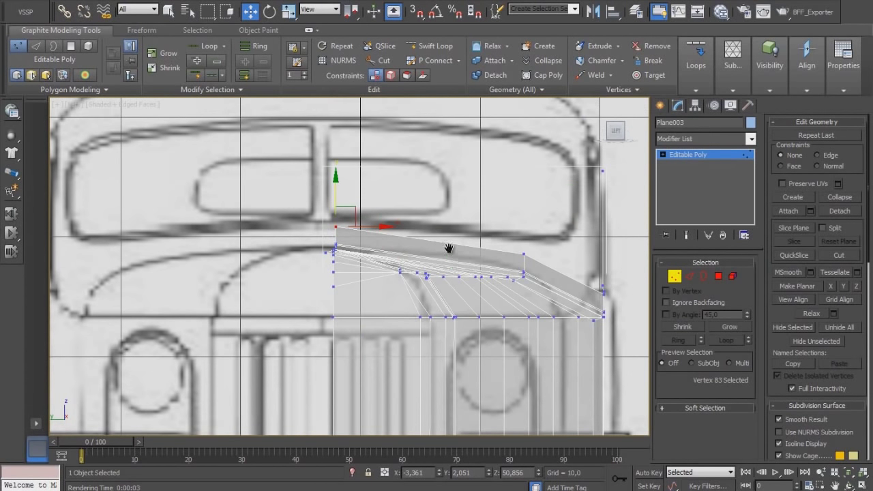
pyautogui.scroll(-5, 449, 249)
pyautogui.moveTo(449, 249); pyautogui.dragTo(451, 204, button='middle')
pyautogui.moveTo(310, 175); pyautogui.dragTo(353, 331)
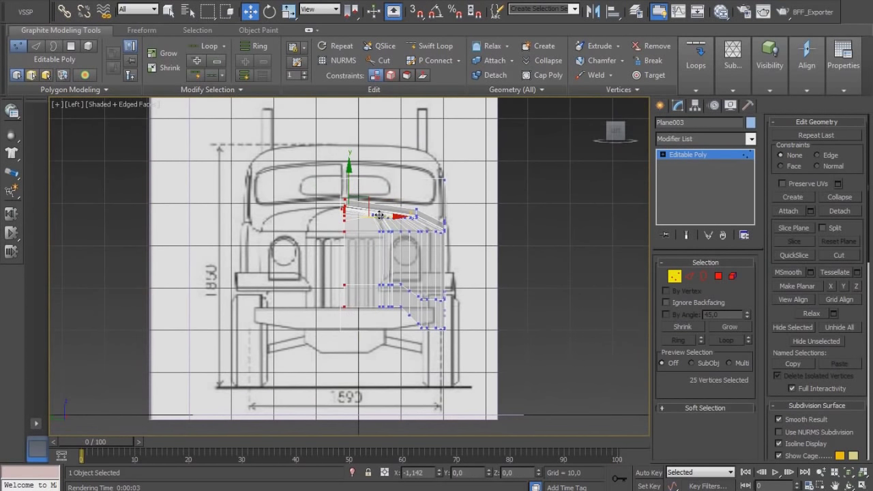
# Add a Swift Loop close to the body's centreline and select the short edge at the windscreen divider's base.
pyautogui.scroll(4, 354, 168)
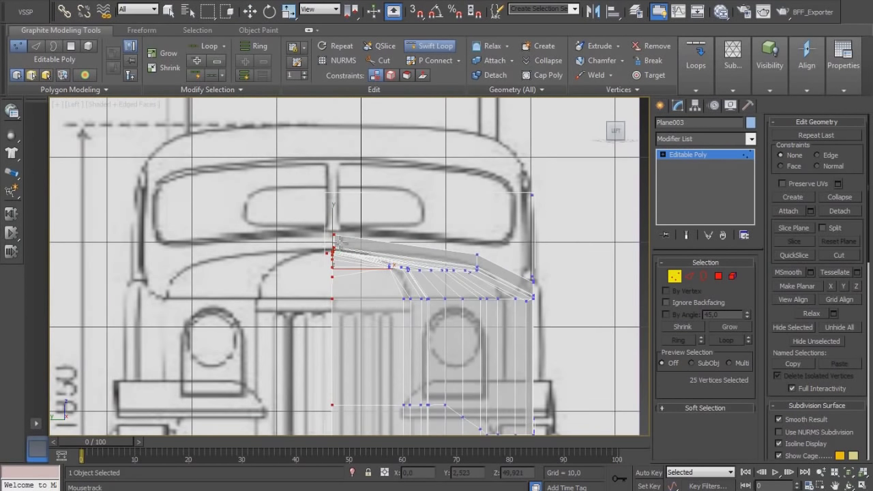
pyautogui.click(690, 275)
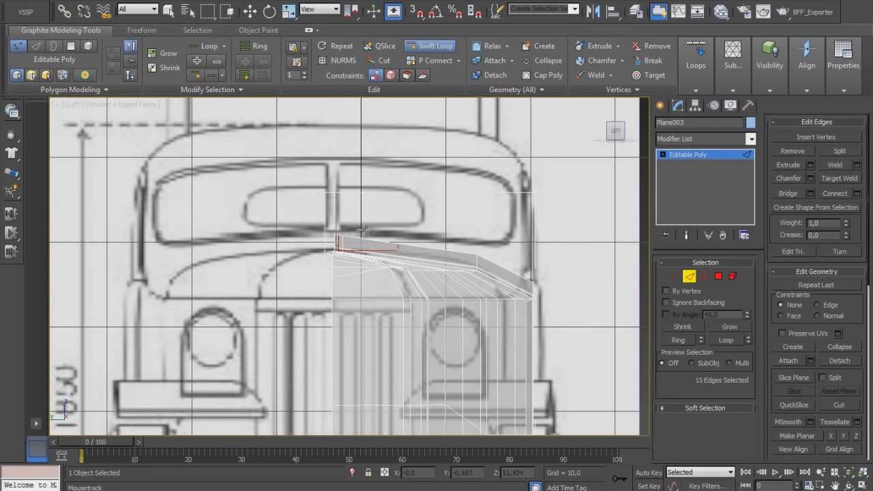
pyautogui.rightClick(353, 235)
pyautogui.click(339, 236)
pyautogui.scroll(4, 346, 208)
pyautogui.moveTo(347, 208); pyautogui.dragTo(362, 267, button='middle')
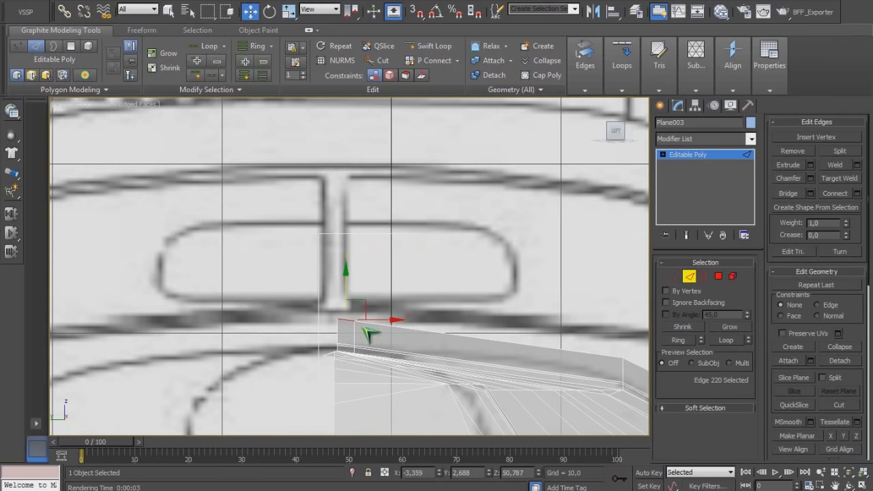
# Delete the strip of cowl side faces between the peak edge loop and the door's front line.
pyautogui.press('p')
pyautogui.keyDown('alt'); pyautogui.moveTo(388, 333); pyautogui.dragTo(397, 265, button='middle'); pyautogui.keyUp('alt')
pyautogui.click(733, 337)
pyautogui.keyDown('alt'); pyautogui.moveTo(385, 307); pyautogui.dragTo(366, 288, button='middle'); pyautogui.keyUp('alt')
pyautogui.press('f')
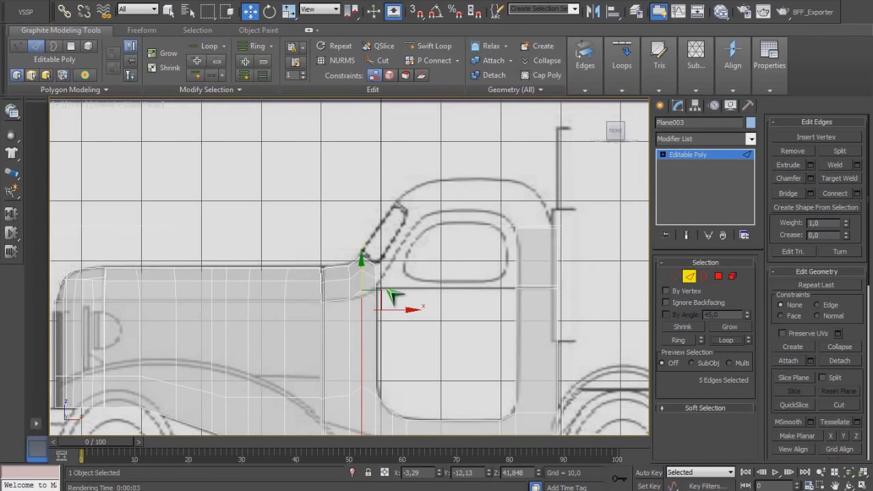
pyautogui.moveTo(385, 285)
pyautogui.keyDown('alt'); pyautogui.mouseDown(button='middle')
pyautogui.moveTo(487, 325)
pyautogui.moveTo(397, 312)
pyautogui.moveTo(383, 289)
pyautogui.mouseUp(button='middle'); pyautogui.keyUp('alt')
pyautogui.keyDown('alt'); pyautogui.click(388, 270); pyautogui.keyUp('alt')
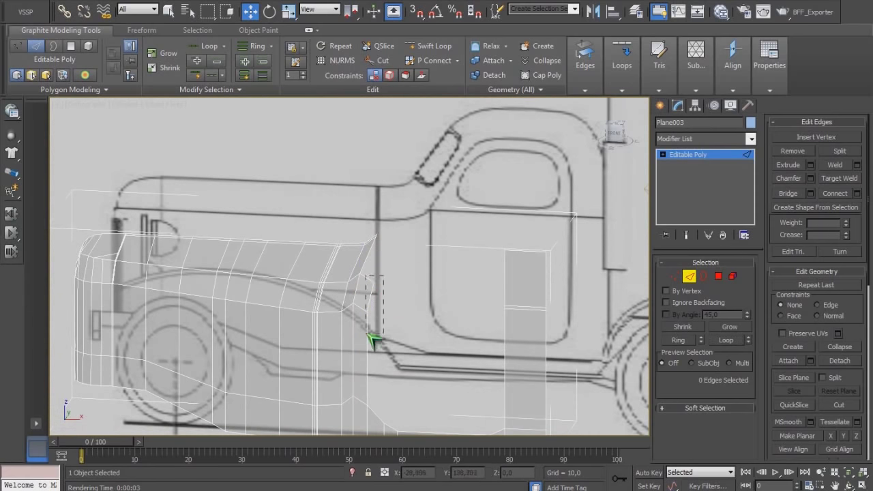
pyautogui.moveTo(366, 362); pyautogui.dragTo(369, 359)
pyautogui.press('f')
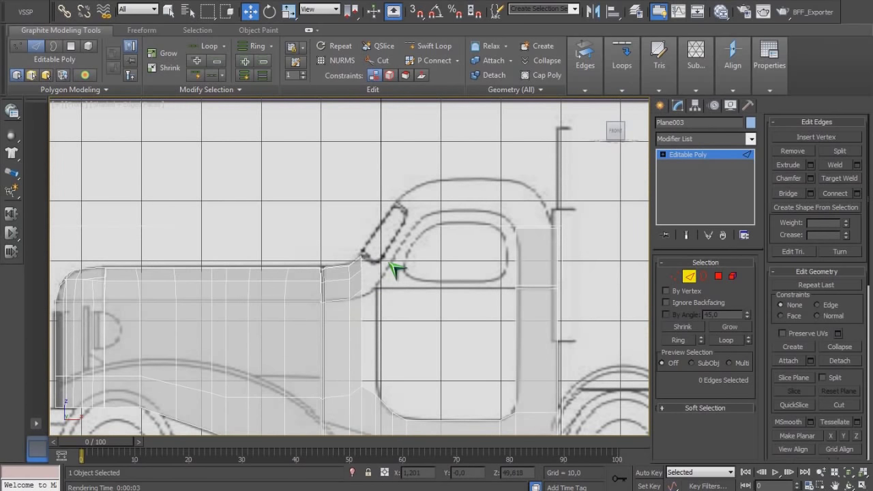
# Extrude the short centre edge up along the windscreen divider and add a small header segment at its upper end.
pyautogui.press('p')
pyautogui.keyDown('alt'); pyautogui.moveTo(391, 265); pyautogui.dragTo(359, 234, button='middle'); pyautogui.keyUp('alt')
pyautogui.click(334, 217)
pyautogui.press('f')
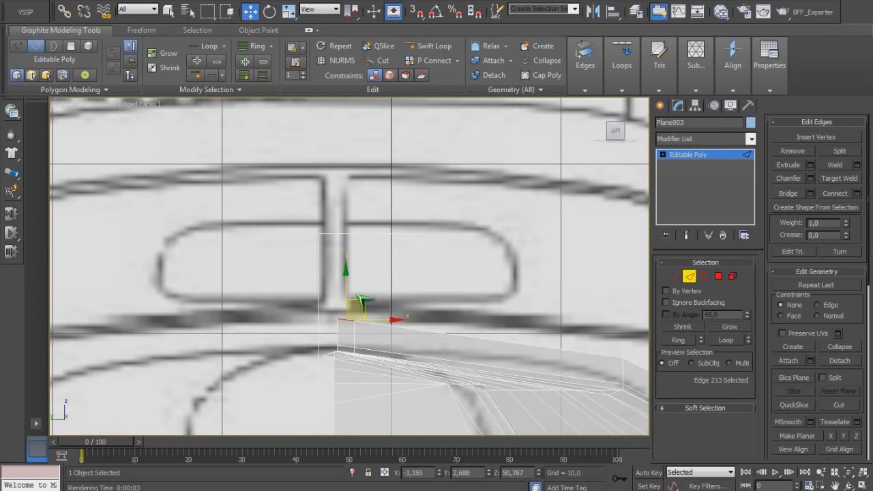
pyautogui.keyDown('shift'); pyautogui.moveTo(348, 292); pyautogui.dragTo(338, 150); pyautogui.keyUp('shift')
pyautogui.press('e')
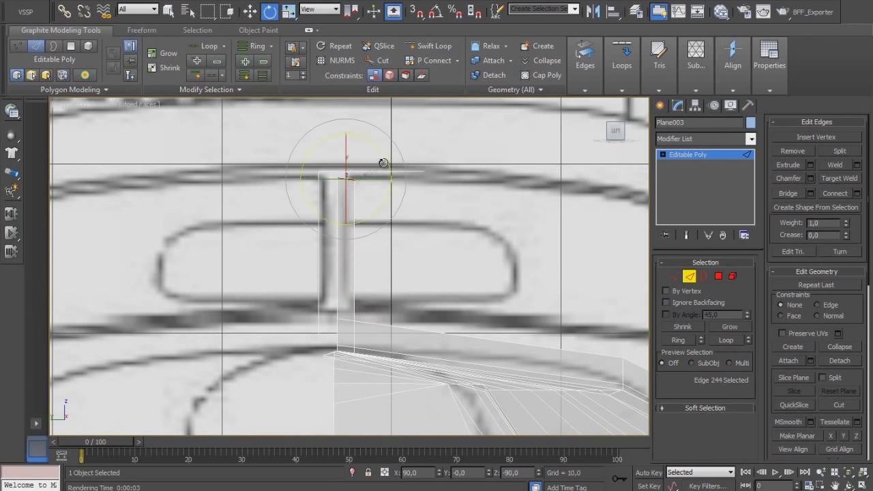
pyautogui.press('w')
pyautogui.moveTo(346, 151); pyautogui.dragTo(346, 140)
# Extrude the header segment's side edge outward to Y -4.013 and move it back to about X 3.664, Z 58.667.
pyautogui.click(355, 175)
pyautogui.keyDown('shift'); pyautogui.moveTo(386, 173); pyautogui.dragTo(488, 170); pyautogui.keyUp('shift')
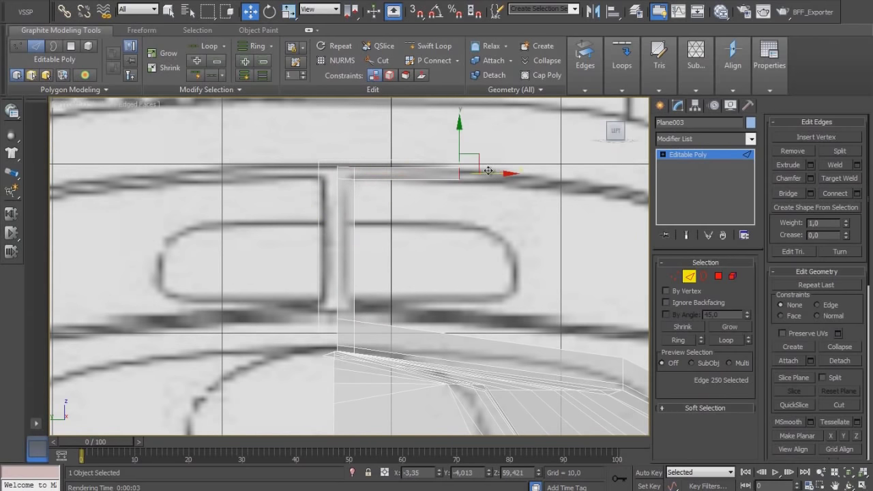
pyautogui.press('f')
pyautogui.scroll(5, 459, 194)
pyautogui.moveTo(429, 142); pyautogui.dragTo(421, 242, button='middle')
pyautogui.moveTo(380, 226); pyautogui.dragTo(498, 239)
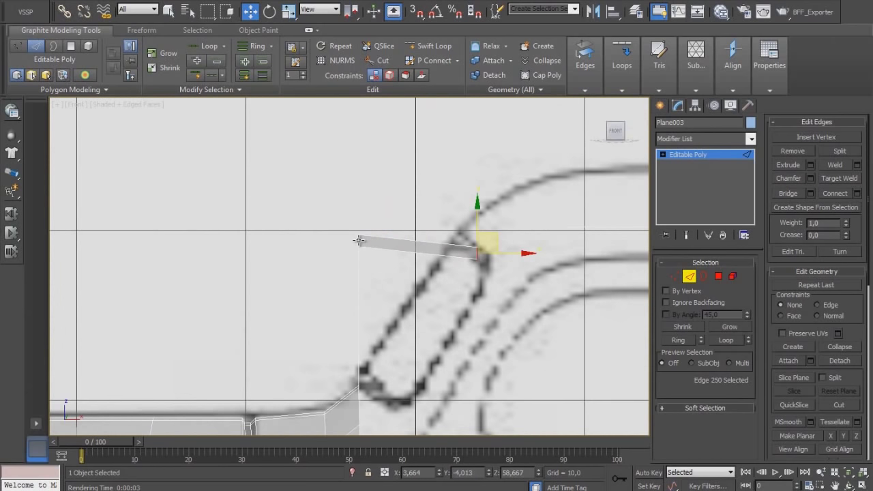
# Move the divider's two upper side edges back to the windscreen's upper corner and rotate them to match the frame's slant.
pyautogui.press('l')
pyautogui.click(354, 176)
pyautogui.keyDown('ctrl'); pyautogui.click(338, 176); pyautogui.keyUp('ctrl')
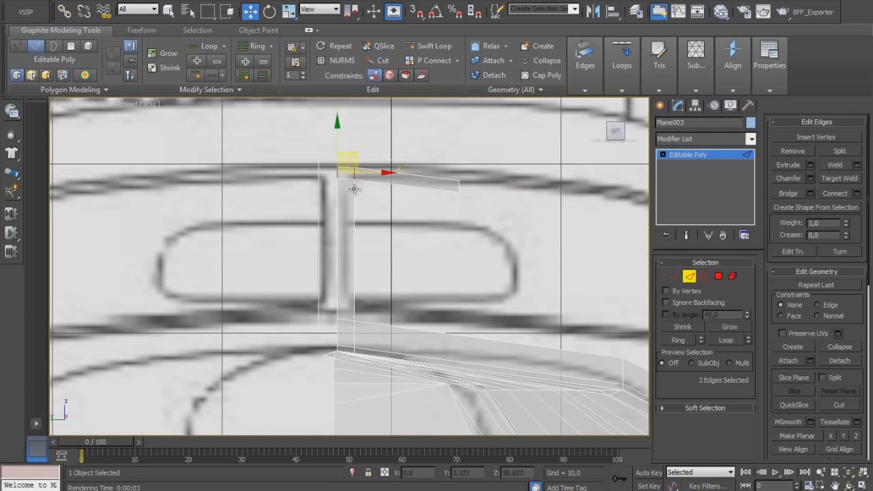
pyautogui.press('f')
pyautogui.moveTo(388, 242); pyautogui.dragTo(478, 250)
pyautogui.press('e')
pyautogui.moveTo(489, 212); pyautogui.dragTo(513, 234)
pyautogui.press('w')
pyautogui.moveTo(462, 224); pyautogui.dragTo(469, 222)
# Rotate the header strip's outer end edge to match the slant of the windscreen frame.
pyautogui.click(478, 252)
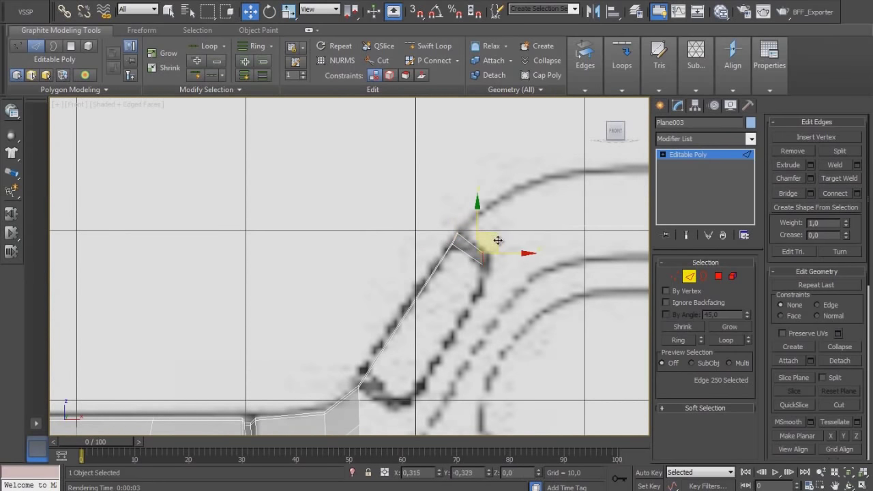
pyautogui.press('e')
pyautogui.moveTo(528, 241); pyautogui.dragTo(504, 261)
pyautogui.press('w')
pyautogui.press('l')
pyautogui.click(480, 208)
pyautogui.click(462, 214)
pyautogui.moveTo(483, 200); pyautogui.dragTo(584, 181)
pyautogui.hotkey('ctrl', 'z')
pyautogui.hotkey('ctrl', 'z')
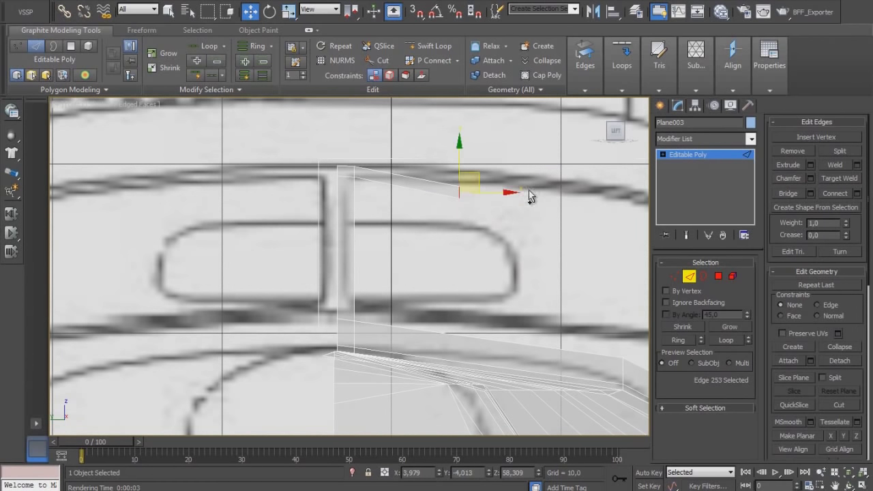
# Raise the header strip's outer end edge to Z 58.874 along the windscreen's upper outline.
pyautogui.moveTo(482, 176); pyautogui.dragTo(482, 165)
pyautogui.moveTo(561, 185); pyautogui.dragTo(455, 227, button='middle')
pyautogui.scroll(-2, 455, 227)
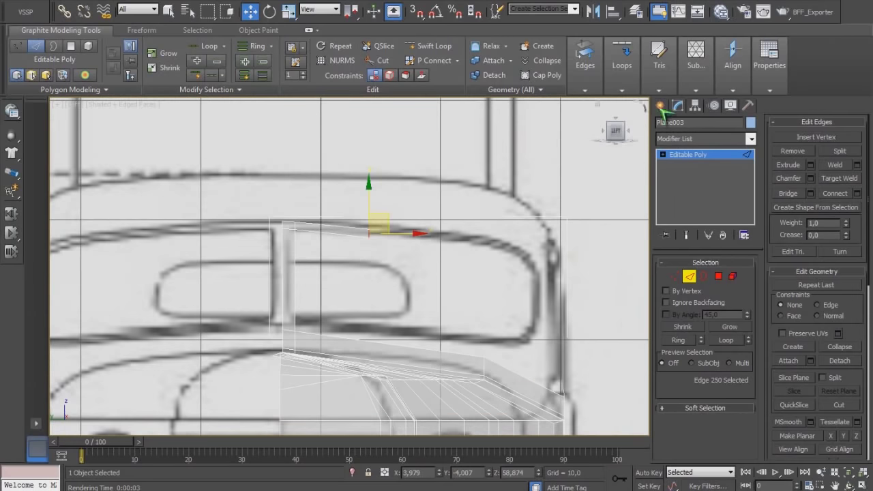
# Lower the front-end blueprint plane to Z 37.73 and return to edge editing on the truck body.
pyautogui.click(660, 107)
pyautogui.click(369, 282)
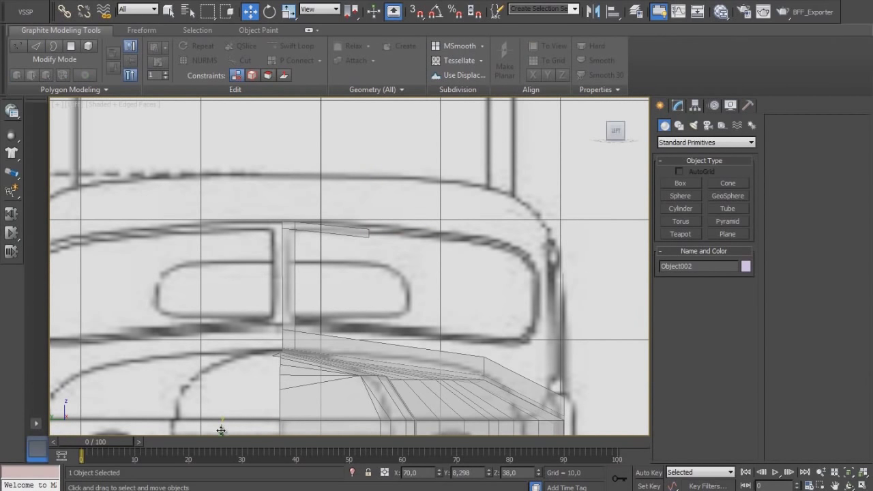
pyautogui.moveTo(221, 430); pyautogui.dragTo(221, 433)
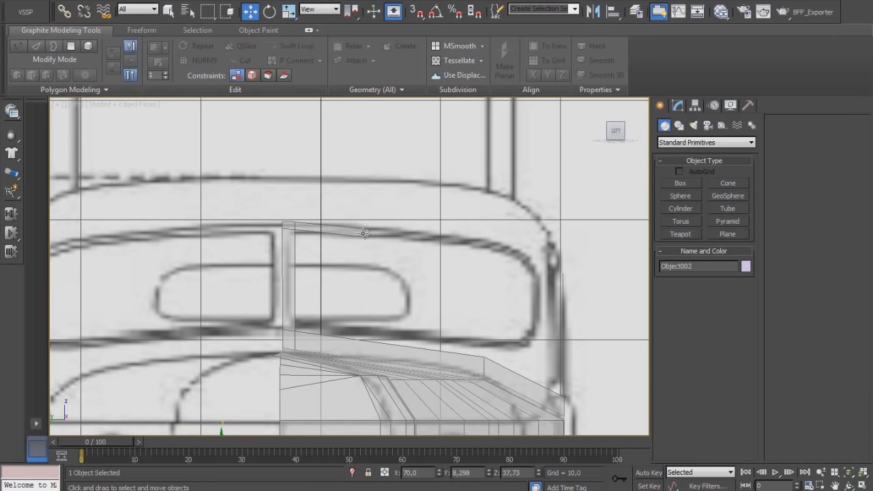
pyautogui.click(363, 233)
pyautogui.click(676, 107)
pyautogui.click(689, 277)
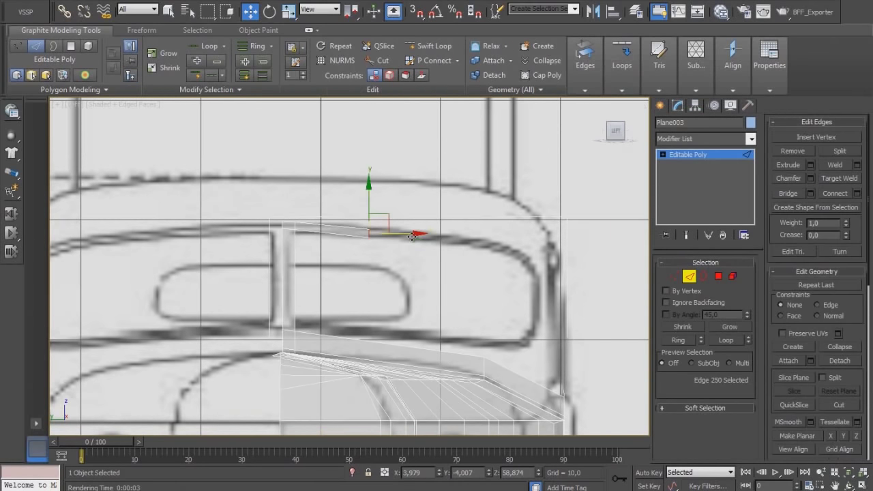
# Extrude the header strip outward in two segments along the windscreen's upper curve to Y -16.983, Z 56.765.
pyautogui.scroll(1, 413, 236)
pyautogui.keyDown('shift'); pyautogui.moveTo(434, 202); pyautogui.dragTo(564, 231); pyautogui.keyUp('shift')
pyautogui.moveTo(565, 239); pyautogui.dragTo(464, 226, button='middle')
pyautogui.moveTo(435, 170); pyautogui.dragTo(490, 186)
pyautogui.moveTo(483, 206); pyautogui.dragTo(414, 207, button='middle')
pyautogui.keyDown('shift'); pyautogui.moveTo(415, 187); pyautogui.dragTo(545, 222); pyautogui.keyUp('shift')
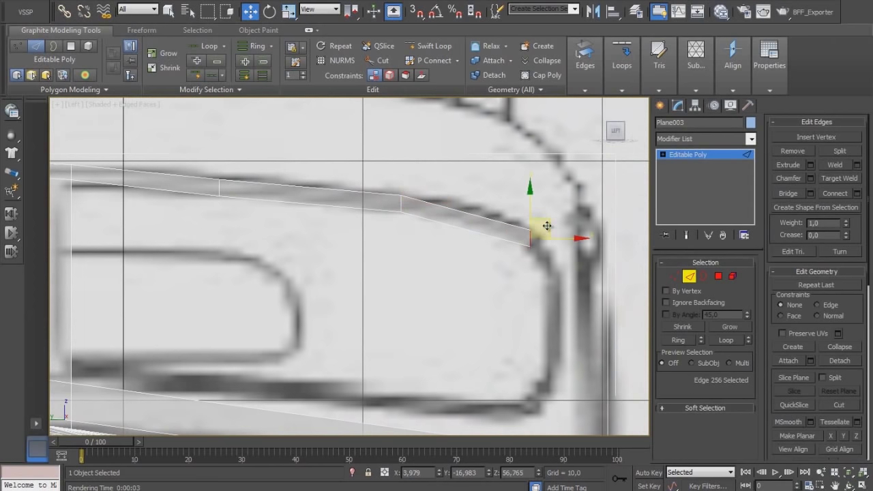
pyautogui.press('f')
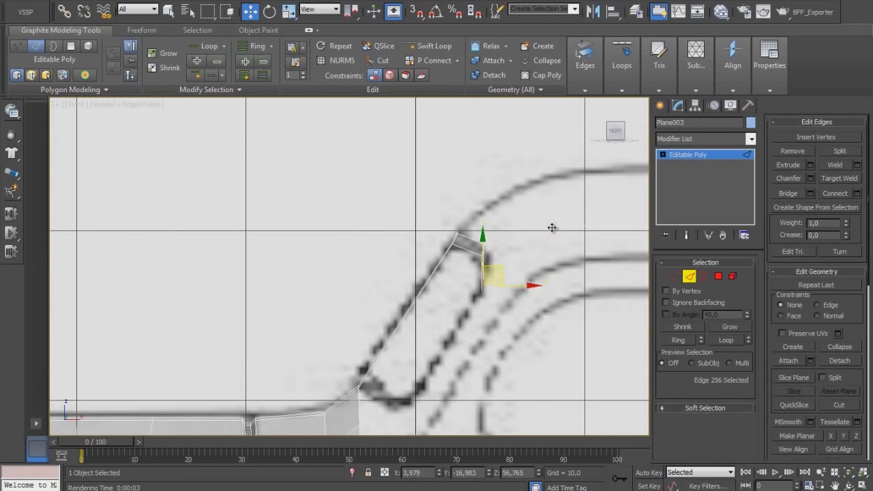
# Rotate and position the header strip's outer end edges to follow the windscreen's upper corner in side profile.
pyautogui.moveTo(485, 263); pyautogui.dragTo(392, 252, button='middle')
pyautogui.scroll(2, 409, 266)
pyautogui.press('e')
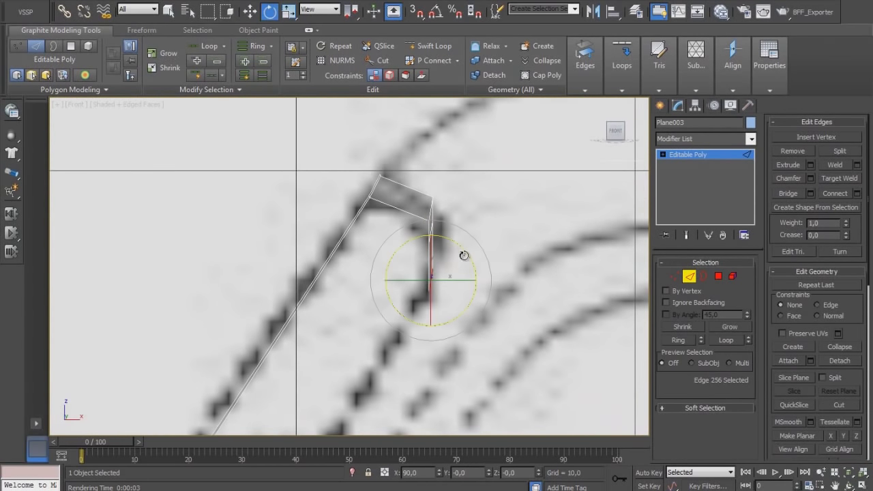
pyautogui.click(436, 233)
pyautogui.click(476, 210)
pyautogui.click(435, 227)
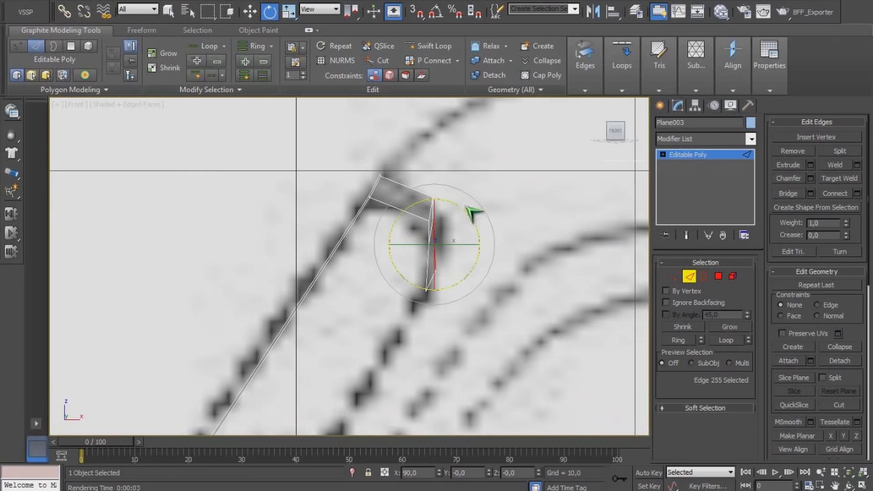
pyautogui.click(428, 281)
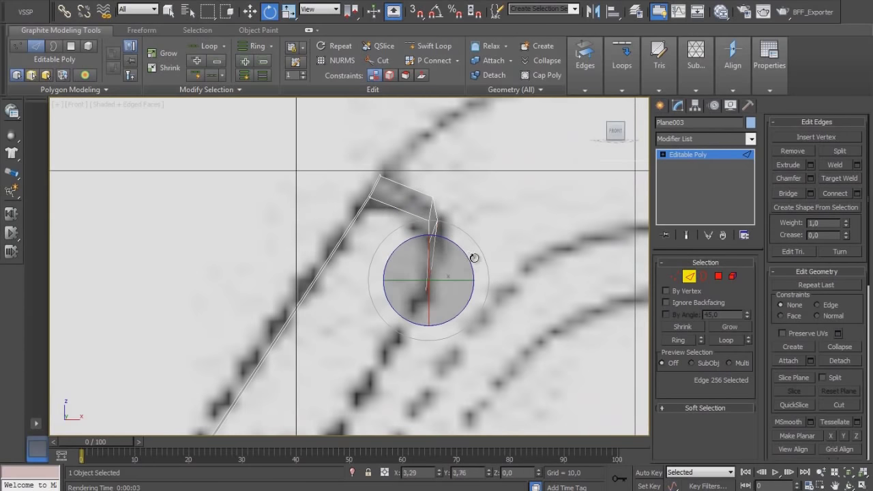
pyautogui.click(432, 220)
pyautogui.press('w')
pyautogui.click(425, 277)
# Extrude the frame strip down the windscreen's outer side in three segments, rotating the end edges to follow the outline.
pyautogui.press('l')
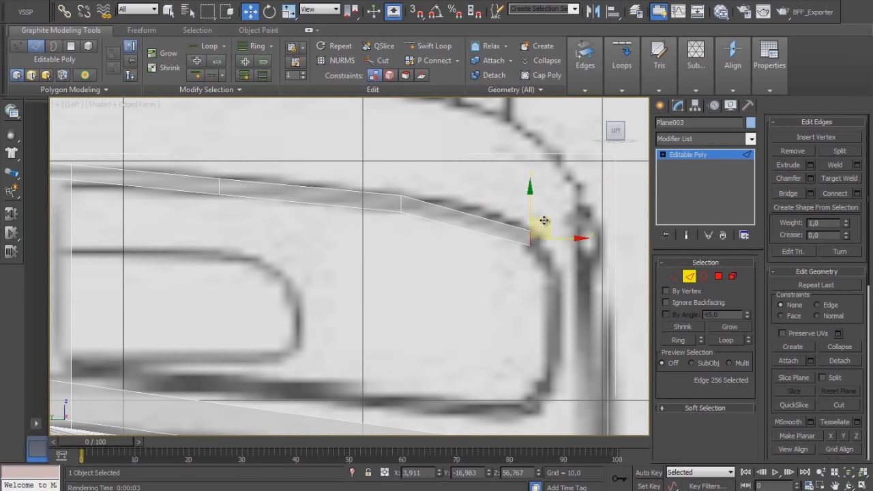
pyautogui.press('e')
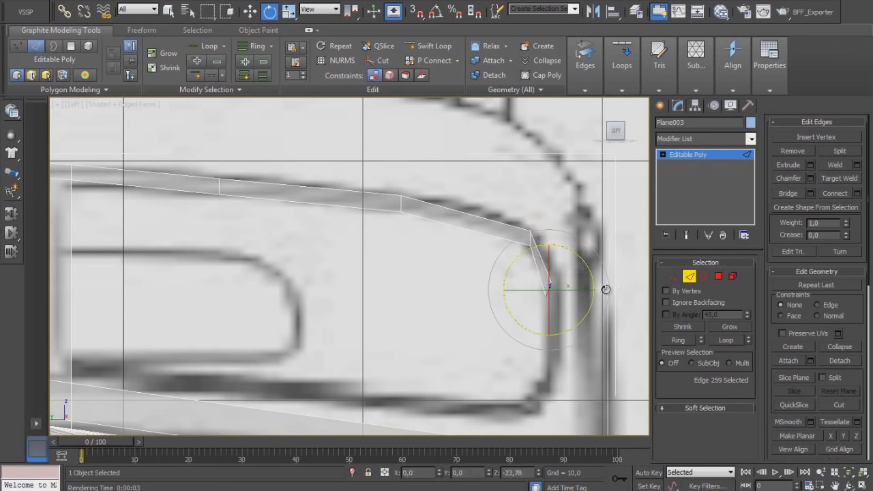
pyautogui.press('w')
pyautogui.keyDown('shift'); pyautogui.moveTo(565, 291); pyautogui.dragTo(565, 347); pyautogui.keyUp('shift')
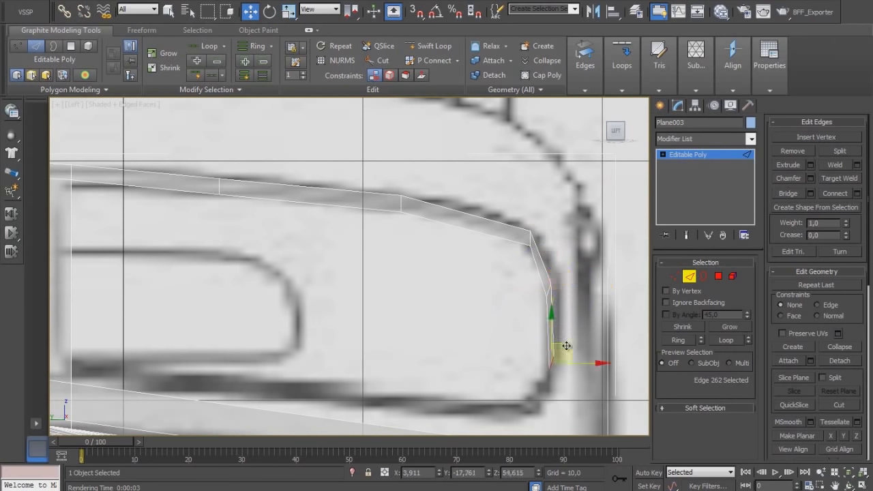
pyautogui.moveTo(567, 358); pyautogui.dragTo(540, 241, button='middle')
pyautogui.press('e')
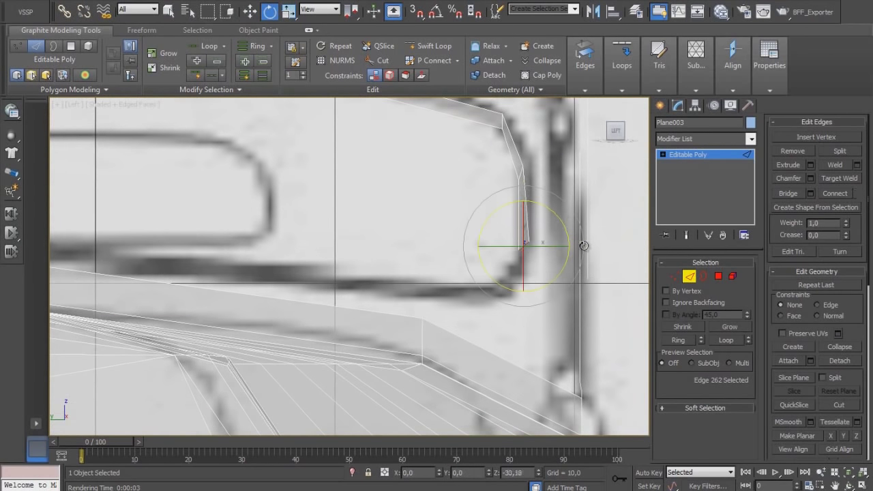
pyautogui.press('w')
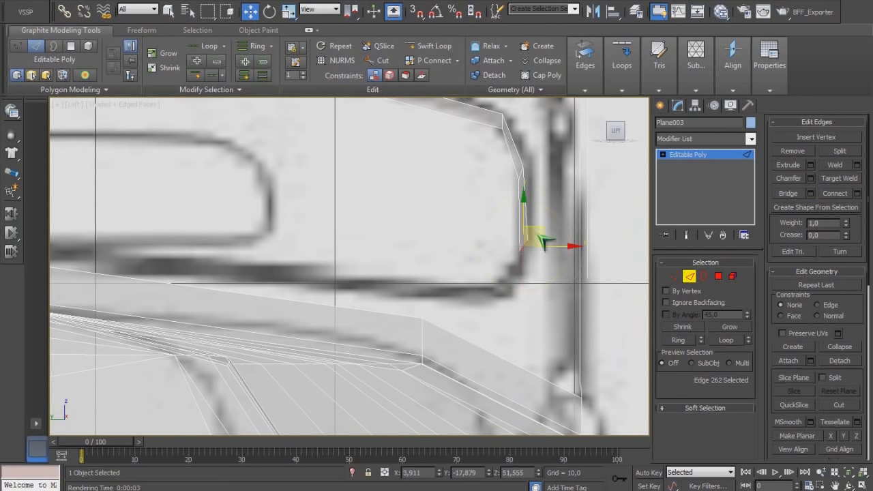
pyautogui.keyDown('shift'); pyautogui.moveTo(525, 264); pyautogui.dragTo(527, 267); pyautogui.keyUp('shift')
pyautogui.press('e')
# Move the side strip's three lower cross edges onto the windscreen's slanted rear line in side profile.
pyautogui.press('f')
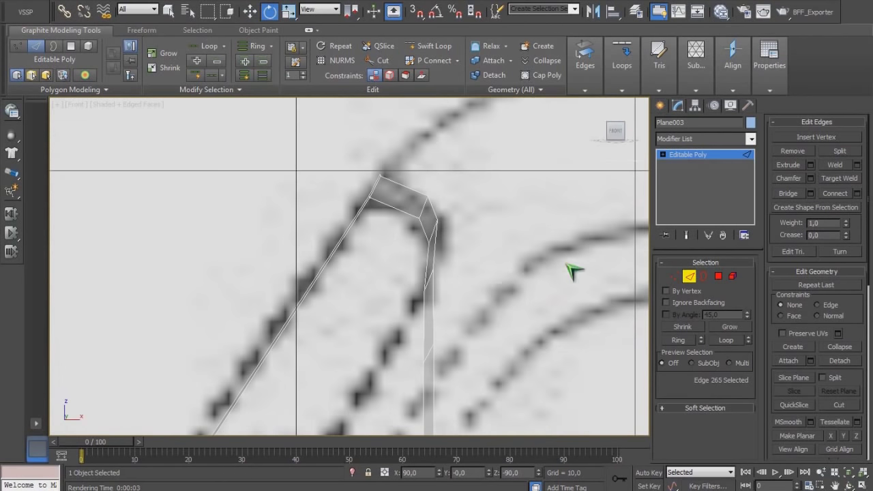
pyautogui.moveTo(511, 223); pyautogui.dragTo(493, 185, button='middle')
pyautogui.press('w')
pyautogui.moveTo(451, 370); pyautogui.dragTo(348, 356)
pyautogui.click(410, 335)
pyautogui.moveTo(447, 335); pyautogui.dragTo(374, 325)
pyautogui.click(403, 268)
pyautogui.moveTo(424, 292); pyautogui.dragTo(397, 289)
pyautogui.hotkey('ctrl', 'z')
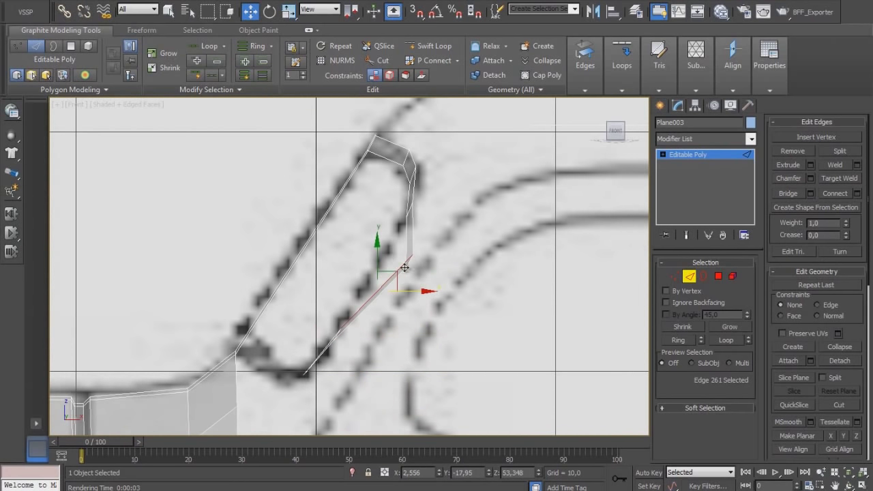
pyautogui.click(409, 264)
pyautogui.moveTo(449, 260); pyautogui.dragTo(673, 319)
pyautogui.press('e')
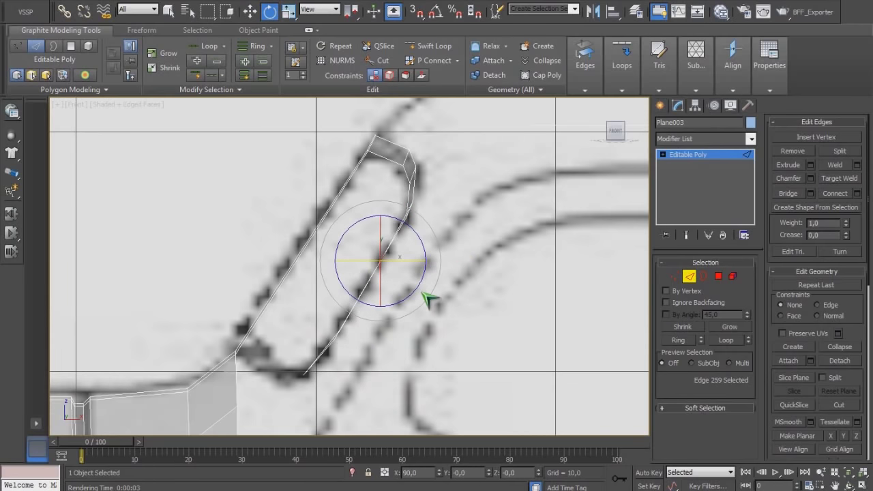
# Rotate the side strip's middle cross edge and upper corner edge so the strip faces outward with usable width.
pyautogui.scroll(-5, 462, 294)
pyautogui.keyDown('alt'); pyautogui.moveTo(461, 294); pyautogui.dragTo(404, 269, button='middle'); pyautogui.keyUp('alt')
pyautogui.moveTo(403, 268); pyautogui.dragTo(406, 269)
pyautogui.keyDown('alt'); pyautogui.moveTo(378, 275); pyautogui.dragTo(347, 266, button='middle'); pyautogui.keyUp('alt')
pyautogui.moveTo(380, 264); pyautogui.dragTo(434, 272)
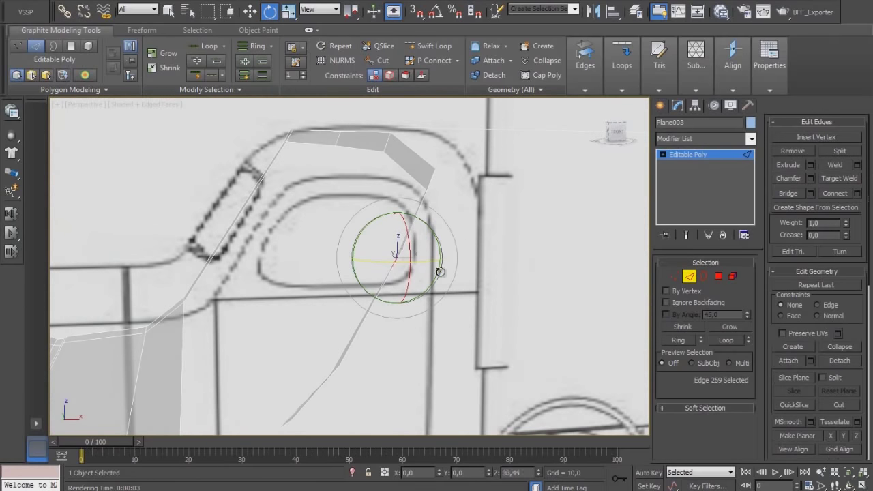
pyautogui.keyDown('alt'); pyautogui.moveTo(417, 262); pyautogui.dragTo(409, 187, button='middle'); pyautogui.keyUp('alt')
pyautogui.click(422, 180)
pyautogui.moveTo(409, 185); pyautogui.dragTo(451, 219)
pyautogui.keyDown('alt'); pyautogui.moveTo(439, 201); pyautogui.dragTo(387, 213, button='middle'); pyautogui.keyUp('alt')
# Rotate the side strip's middle cross edge further and turn the cross edge below it to match.
pyautogui.click(352, 251)
pyautogui.keyDown('alt'); pyautogui.moveTo(352, 250); pyautogui.dragTo(368, 231, button='middle'); pyautogui.keyUp('alt')
pyautogui.moveTo(380, 262); pyautogui.dragTo(407, 289)
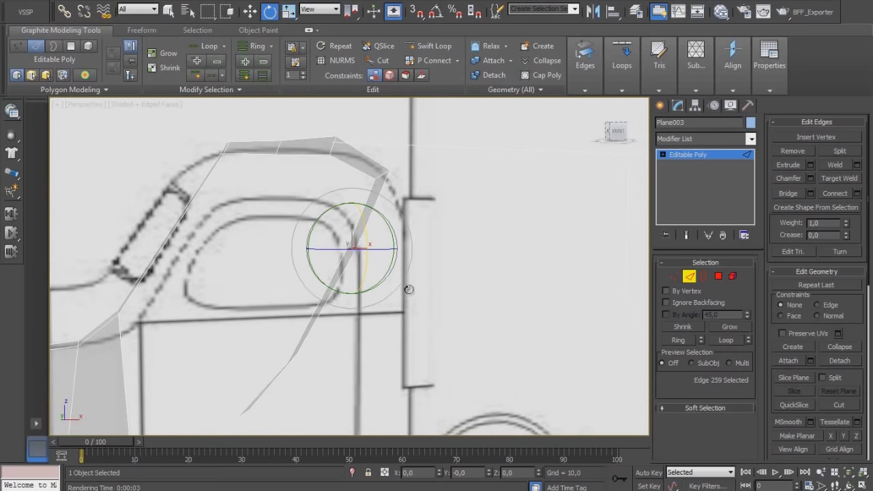
pyautogui.keyDown('alt'); pyautogui.moveTo(408, 290); pyautogui.dragTo(413, 301, button='middle'); pyautogui.keyUp('alt')
pyautogui.keyDown('alt'); pyautogui.moveTo(345, 295); pyautogui.dragTo(290, 365, button='middle'); pyautogui.keyUp('alt')
pyautogui.click(292, 362)
pyautogui.moveTo(273, 352); pyautogui.dragTo(266, 244)
pyautogui.keyDown('alt'); pyautogui.moveTo(286, 363); pyautogui.dragTo(269, 300, button='middle'); pyautogui.keyUp('alt')
# Rotate the side strip's bottom end edge to match the windscreen's rounded lower corner on the front-end blueprint.
pyautogui.press('f')
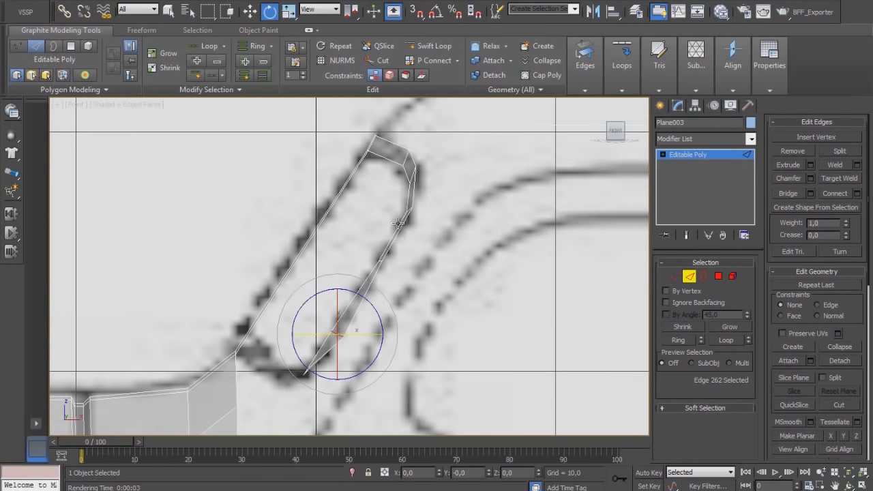
pyautogui.moveTo(355, 286); pyautogui.dragTo(412, 254, button='middle')
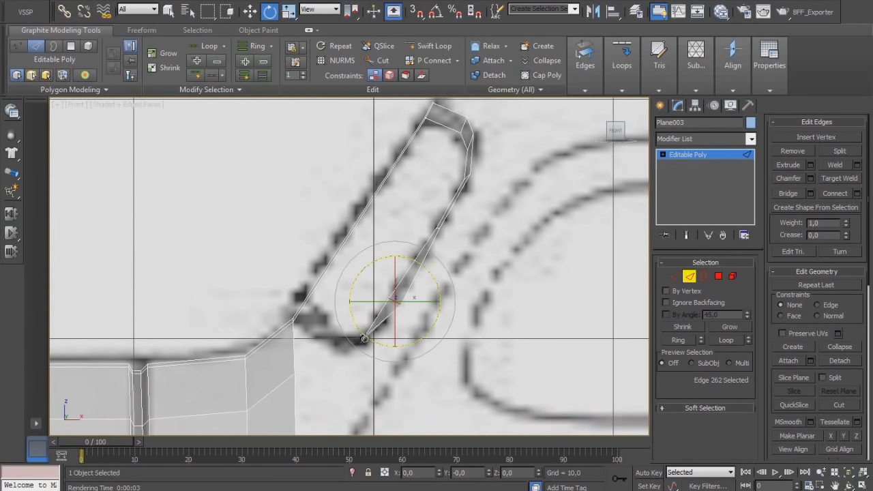
pyautogui.press('l')
pyautogui.click(513, 281)
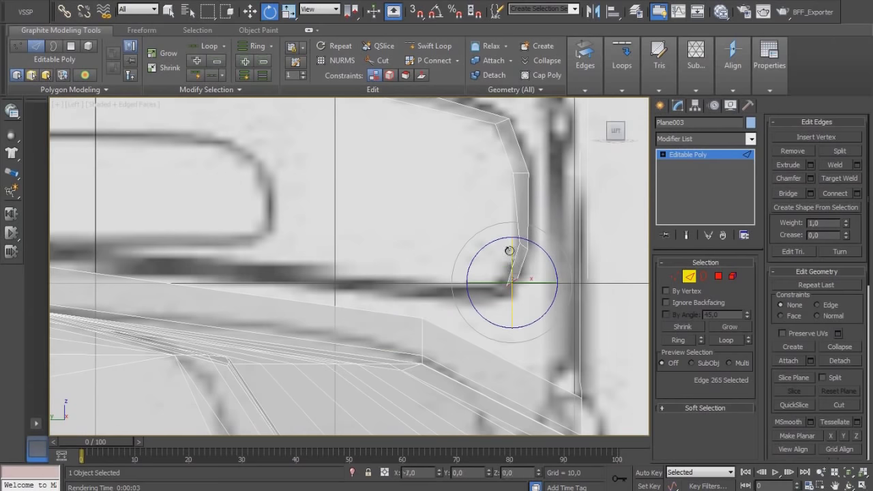
pyautogui.moveTo(512, 285); pyautogui.dragTo(512, 327, button='middle')
# Extrude the two upper cowl edges below the windscreen upward to Z 48.658.
pyautogui.scroll(-2, 513, 327)
pyautogui.click(341, 326)
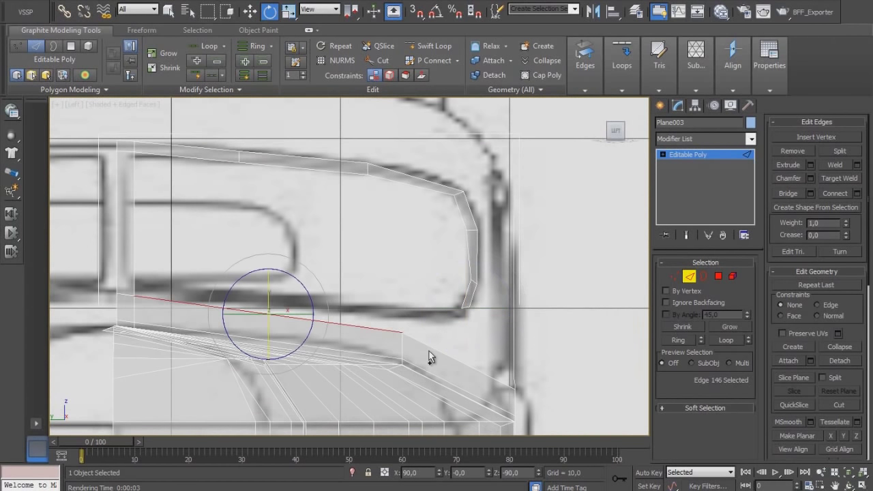
pyautogui.keyDown('ctrl'); pyautogui.click(430, 348); pyautogui.keyUp('ctrl')
pyautogui.press('w')
pyautogui.moveTo(363, 314); pyautogui.dragTo(363, 307)
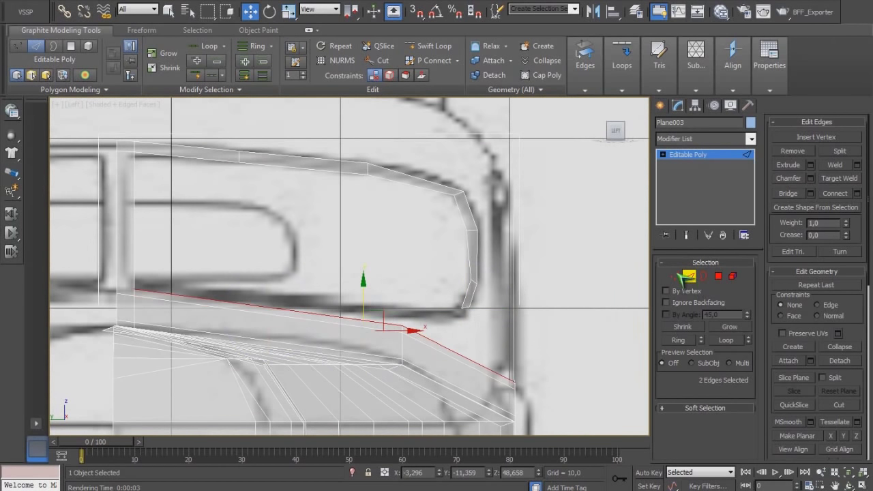
# Move the new cowl strip's middle vertex to Y -13.793, Z 49.934 and its outer vertex to Y -19.684, Z 49.337.
pyautogui.click(675, 276)
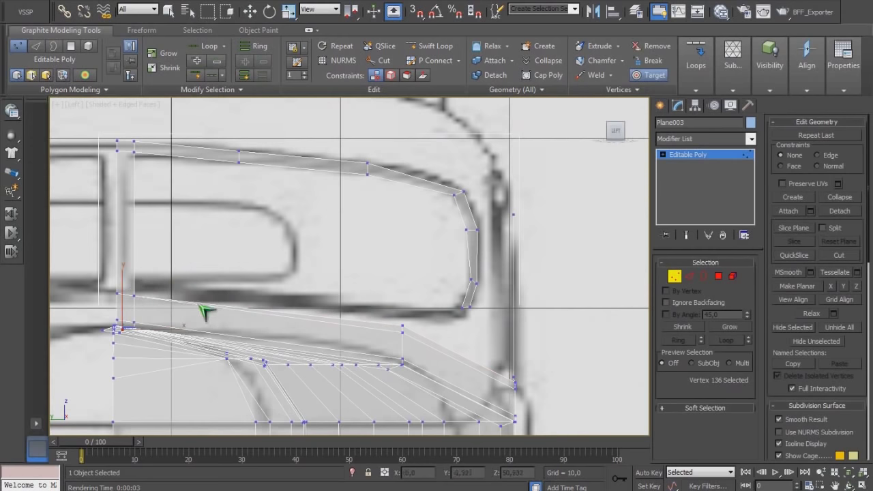
pyautogui.click(402, 326)
pyautogui.moveTo(412, 307); pyautogui.dragTo(417, 301)
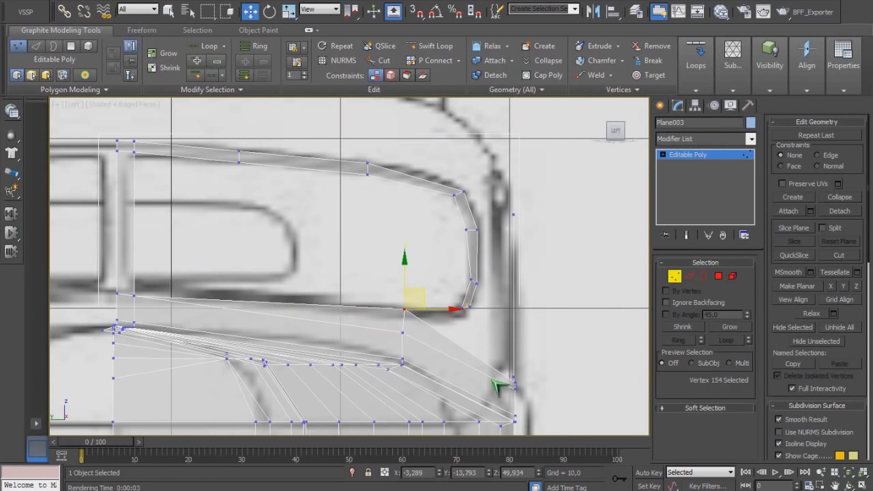
pyautogui.click(513, 382)
pyautogui.click(544, 371)
pyautogui.click(515, 383)
pyautogui.moveTo(527, 366); pyautogui.dragTo(521, 303)
# Insert two edge loops through the cowl below the frame's lower corner and target-weld the frame's end vertices to them.
pyautogui.click(434, 48)
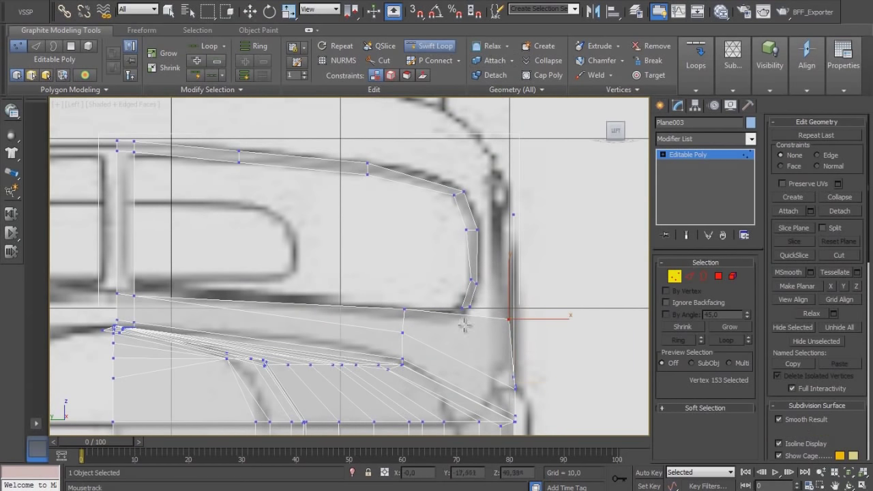
pyautogui.click(465, 322)
pyautogui.click(469, 320)
pyautogui.rightClick(472, 319)
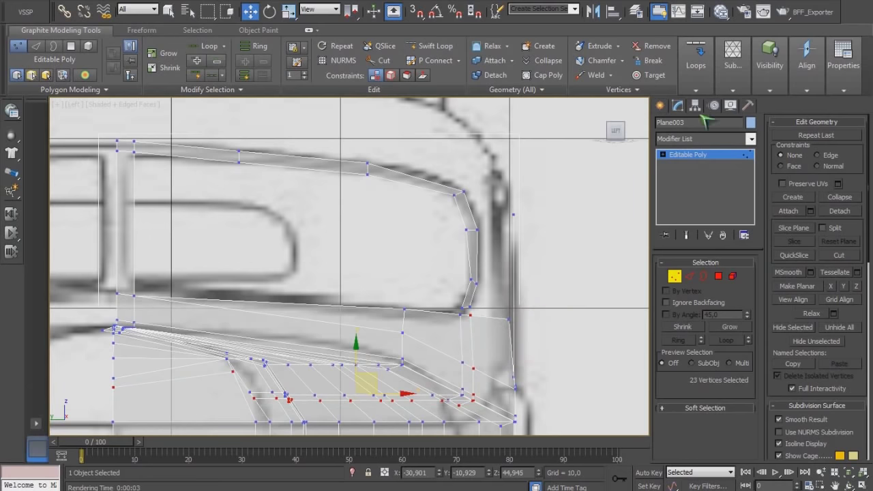
pyautogui.click(657, 78)
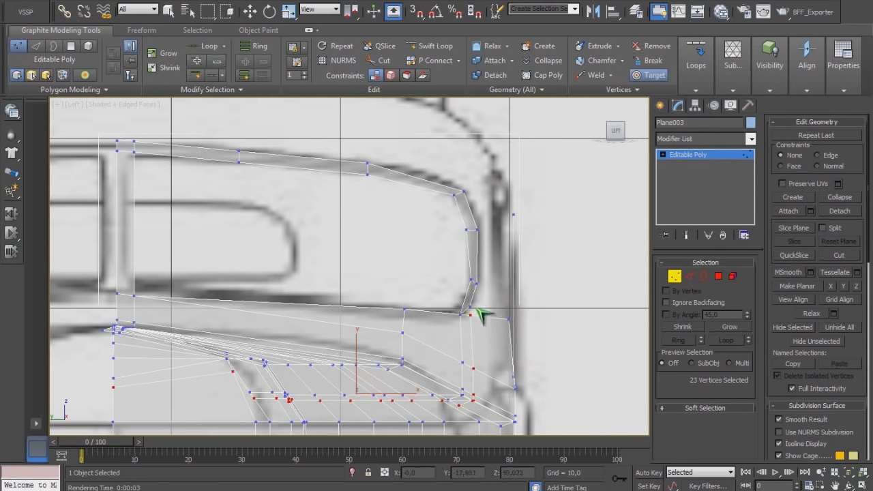
pyautogui.click(469, 318)
# Select the cowl vertices beneath the windscreen's lower corner and move them rearward in side profile.
pyautogui.press('f')
pyautogui.moveTo(399, 314); pyautogui.dragTo(407, 290, button='middle')
pyautogui.scroll(2, 334, 310)
pyautogui.moveTo(335, 314); pyautogui.dragTo(350, 303, button='middle')
pyautogui.rightClick(346, 332)
pyautogui.moveTo(334, 305); pyautogui.dragTo(303, 370)
pyautogui.moveTo(345, 332); pyautogui.dragTo(388, 332)
pyautogui.rightClick(388, 334)
# Refine the selection to four corner vertices and shift them along X onto the windscreen's lower corner.
pyautogui.press('p')
pyautogui.scroll(-4, 381, 334)
pyautogui.keyDown('alt'); pyautogui.moveTo(380, 333); pyautogui.dragTo(348, 319, button='middle'); pyautogui.keyUp('alt')
pyautogui.keyDown('alt'); pyautogui.click(318, 298); pyautogui.keyUp('alt')
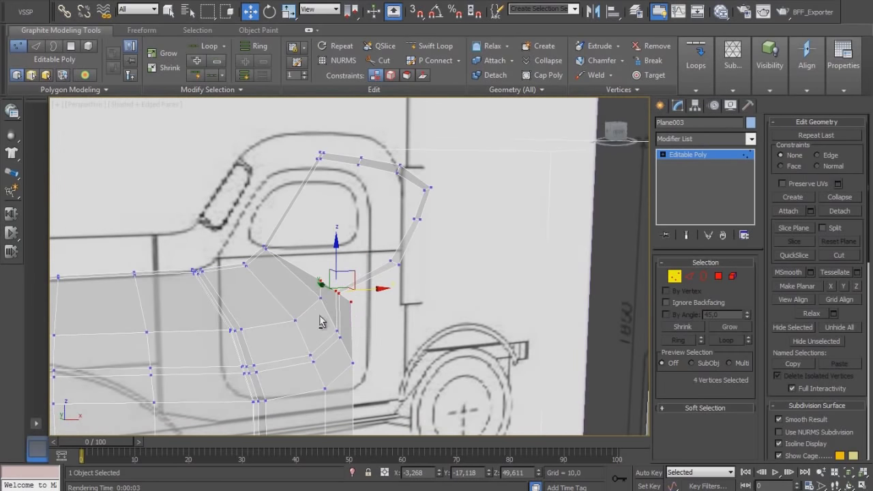
pyautogui.press('f')
pyautogui.moveTo(369, 291); pyautogui.dragTo(403, 292)
pyautogui.scroll(4, 402, 292)
pyautogui.moveTo(448, 323); pyautogui.dragTo(440, 325)
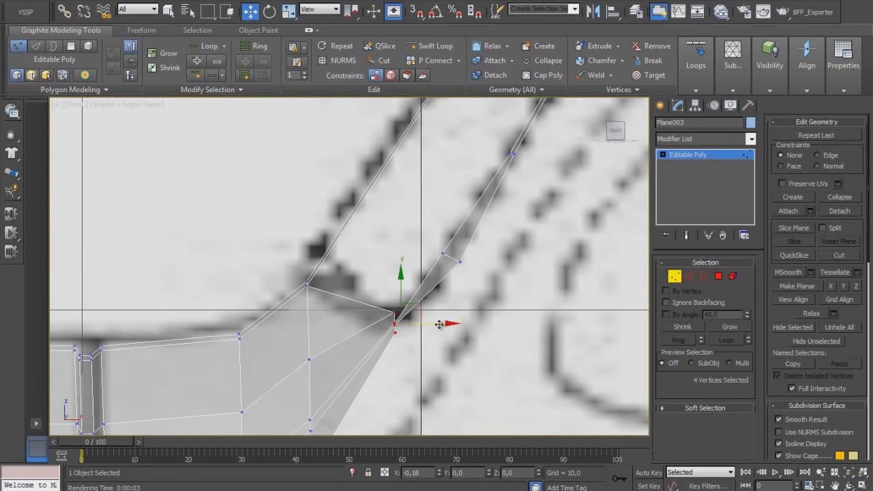
# Move the middle vertex of the windscreen's lower edge to X -1.917 along the blueprint curve.
pyautogui.scroll(-3, 447, 340)
pyautogui.press('p')
pyautogui.keyDown('alt'); pyautogui.moveTo(300, 334); pyautogui.dragTo(463, 334, button='middle'); pyautogui.keyUp('alt')
pyautogui.scroll(-2, 389, 331)
pyautogui.keyDown('alt'); pyautogui.moveTo(464, 334); pyautogui.dragTo(400, 343, button='middle'); pyautogui.keyUp('alt')
pyautogui.click(414, 282)
pyautogui.press('f')
pyautogui.moveTo(436, 282); pyautogui.dragTo(425, 284)
pyautogui.press('p')
pyautogui.keyDown('alt'); pyautogui.moveTo(425, 284); pyautogui.dragTo(492, 309, button='middle'); pyautogui.keyUp('alt')
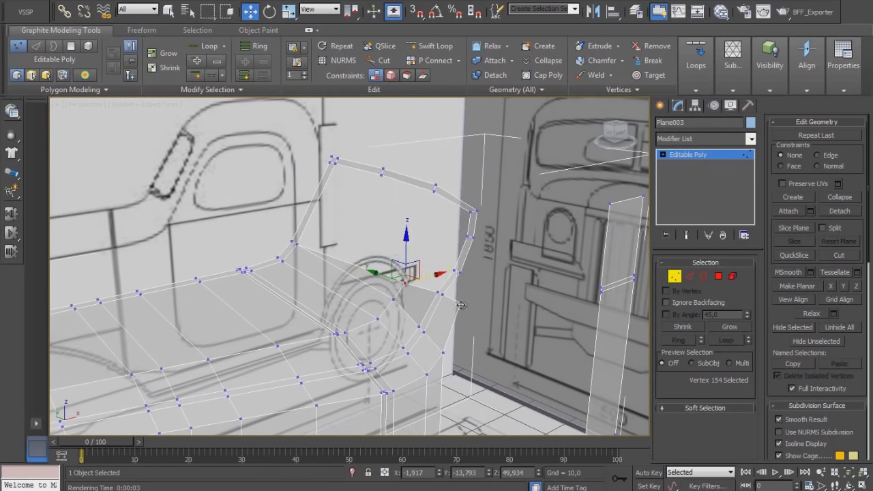
# Move the cowl strip's outermost upper vertex rearward toward the door frame outline in side profile.
pyautogui.click(462, 306)
pyautogui.press('f')
pyautogui.press('l')
pyautogui.press('f')
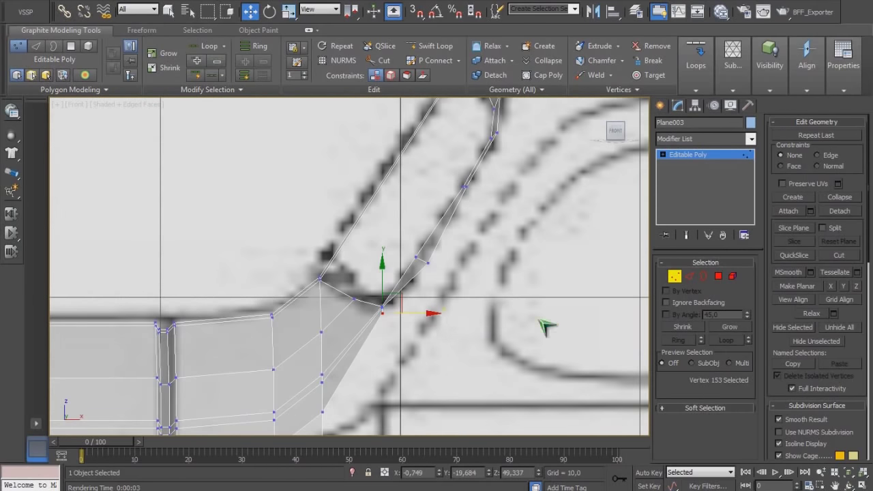
pyautogui.moveTo(423, 314); pyautogui.dragTo(471, 314)
# Extrude the long vertical body edge ahead of the door opening rearward to the door line.
pyautogui.moveTo(326, 399); pyautogui.dragTo(340, 334, button='middle')
pyautogui.moveTo(329, 333); pyautogui.dragTo(350, 353)
pyautogui.moveTo(351, 353); pyautogui.dragTo(355, 263, button='middle')
pyautogui.scroll(-3, 360, 262)
pyautogui.scroll(-3, 359, 263)
pyautogui.scroll(3, 375, 288)
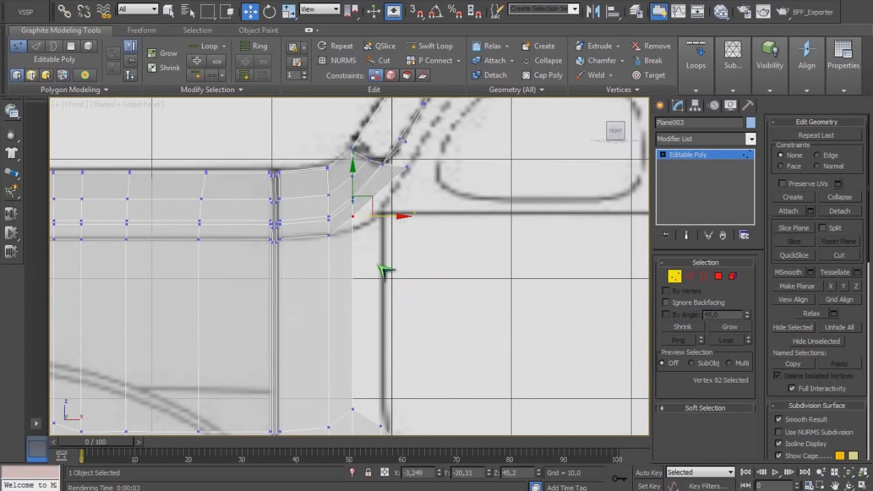
pyautogui.press('2')
pyautogui.click(377, 310)
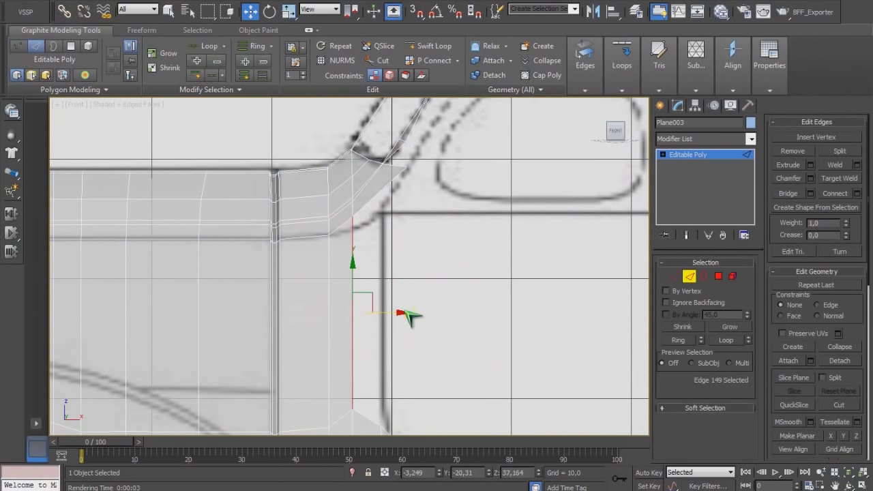
pyautogui.moveTo(425, 313); pyautogui.dragTo(428, 314)
# Target-weld the new door-side strip's bottom vertex to the sill vertex and its top vertex to the cowl's rear vertex.
pyautogui.moveTo(485, 330); pyautogui.dragTo(485, 244, button='middle')
pyautogui.press('1')
pyautogui.moveTo(637, 196); pyautogui.dragTo(644, 253, button='middle')
pyautogui.click(637, 76)
pyautogui.click(389, 397)
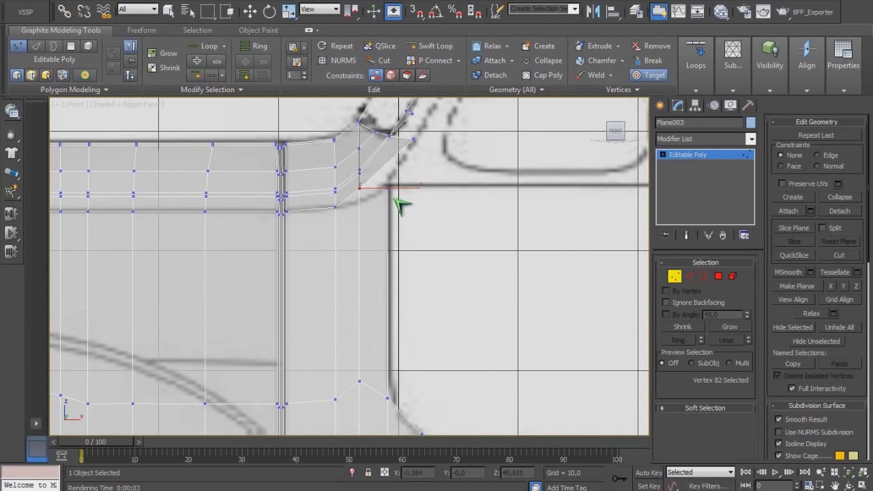
pyautogui.click(412, 139)
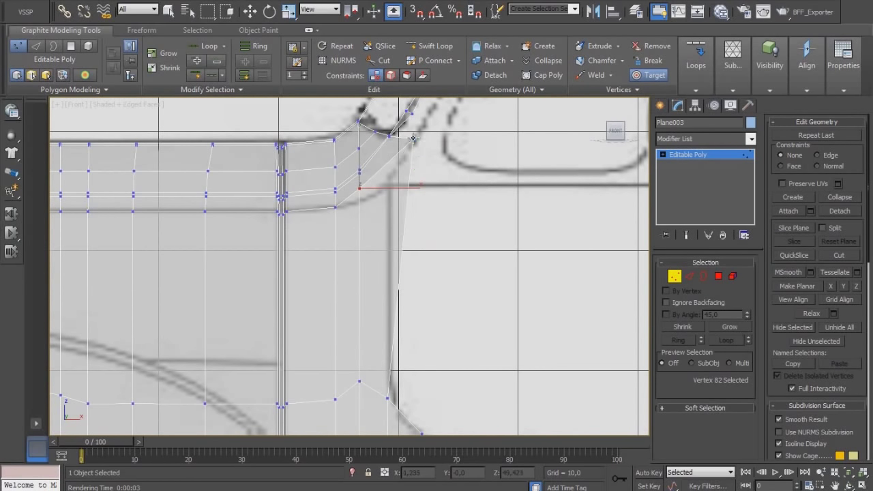
# Cut a new vertex into the door-side strip's rear edge and move it onto the door's upper front corner.
pyautogui.click(385, 62)
pyautogui.click(409, 193)
pyautogui.rightClick(427, 191)
pyautogui.rightClick(418, 191)
pyautogui.click(409, 193)
pyautogui.moveTo(434, 193); pyautogui.dragTo(407, 165)
# Select only the windscreen frame's seven outer edges and extrude them rearward as the first roof segment.
pyautogui.moveTo(417, 174); pyautogui.dragTo(385, 324, button='middle')
pyautogui.scroll(3, 558, 276)
pyautogui.click(692, 276)
pyautogui.moveTo(393, 268); pyautogui.dragTo(383, 302, button='middle')
pyautogui.doubleClick(374, 297)
pyautogui.moveTo(425, 250); pyautogui.dragTo(415, 266, button='middle')
pyautogui.scroll(-2, 415, 268)
pyautogui.hotkey('ctrl', 'z')
pyautogui.keyDown('ctrl'); pyautogui.click(377, 280); pyautogui.keyUp('ctrl')
pyautogui.keyDown('ctrl'); pyautogui.doubleClick(378, 279); pyautogui.keyUp('ctrl')
pyautogui.scroll(-3, 440, 215)
pyautogui.keyDown('alt'); pyautogui.moveTo(209, 278); pyautogui.dragTo(382, 344); pyautogui.keyUp('alt')
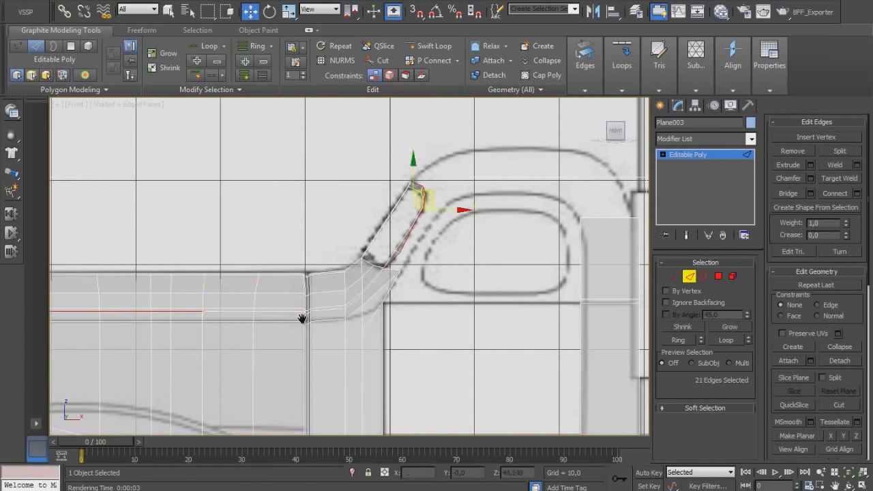
pyautogui.moveTo(222, 283); pyautogui.dragTo(373, 269, button='middle')
pyautogui.keyDown('alt'); pyautogui.moveTo(374, 270); pyautogui.dragTo(41, 352); pyautogui.keyUp('alt')
pyautogui.scroll(3, 546, 220)
pyautogui.moveTo(545, 220); pyautogui.dragTo(355, 272, button='middle')
pyautogui.keyDown('shift'); pyautogui.moveTo(402, 220); pyautogui.dragTo(425, 219); pyautogui.keyUp('shift')
pyautogui.scroll(-2, 413, 247)
# Extrude a second roof segment along the roof curve to X 10.093, Y -10.581, Z 60.081.
pyautogui.moveTo(415, 251); pyautogui.dragTo(334, 315, button='middle')
pyautogui.press('f')
pyautogui.scroll(2, 405, 266)
pyautogui.moveTo(329, 240); pyautogui.dragTo(431, 186)
pyautogui.moveTo(450, 202); pyautogui.dragTo(376, 228, button='middle')
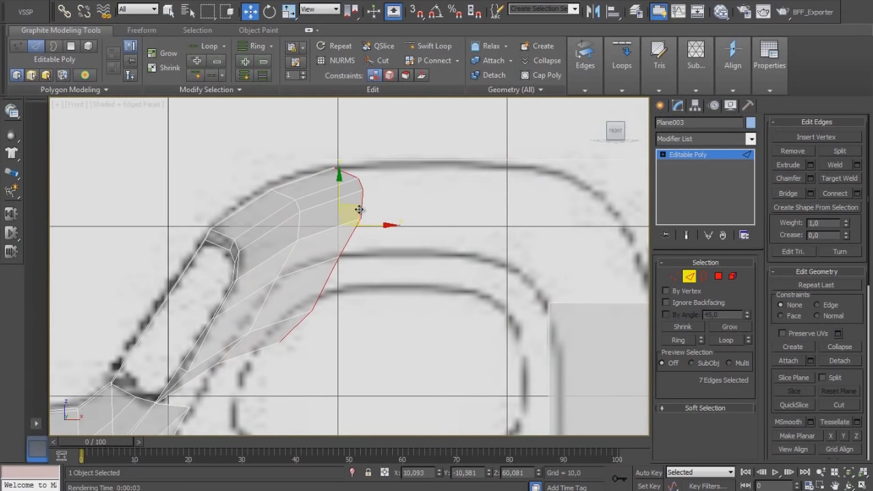
# Extrude the roof's rear border edges in two more segments toward the back of the cab.
pyautogui.keyDown('shift'); pyautogui.moveTo(359, 208); pyautogui.dragTo(516, 207); pyautogui.keyUp('shift')
pyautogui.moveTo(522, 220); pyautogui.dragTo(408, 226, button='middle')
pyautogui.keyDown('shift'); pyautogui.moveTo(403, 212); pyautogui.dragTo(479, 222); pyautogui.keyUp('shift')
# Target-weld the first roof segment's lowest vertex to the cowl's rear upper vertex beside the door opening.
pyautogui.moveTo(404, 330); pyautogui.dragTo(650, 275, button='middle')
pyautogui.click(674, 275)
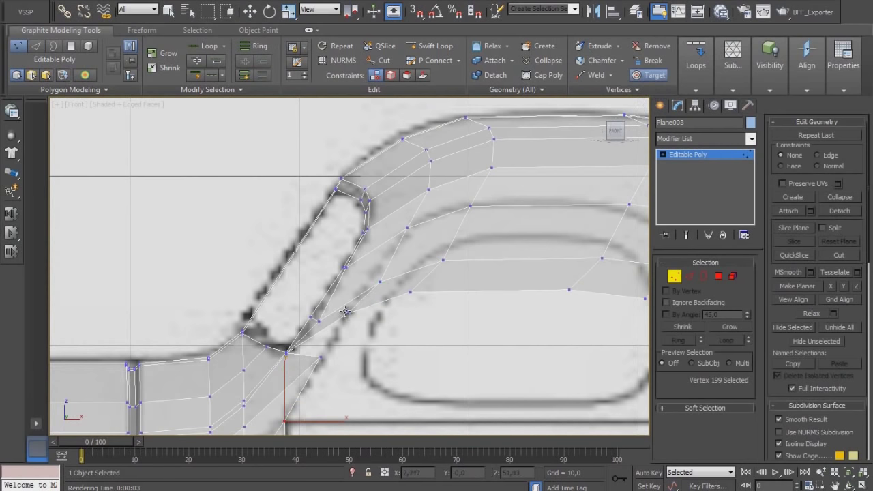
pyautogui.click(320, 357)
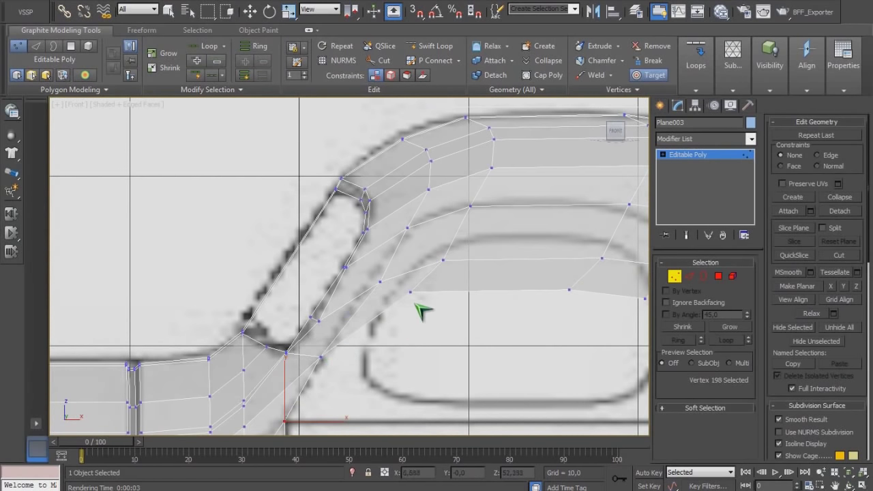
# Delete the lowest row of roof polygons above the door opening, from the windscreen pillar to the rear of the cab.
pyautogui.click(720, 276)
pyautogui.click(401, 293)
pyautogui.press('Delete')
pyautogui.click(434, 246)
pyautogui.press('Delete')
pyautogui.moveTo(528, 243); pyautogui.dragTo(418, 263, button='middle')
pyautogui.click(421, 263)
pyautogui.press('Delete')
pyautogui.press('Delete')
pyautogui.click(537, 279)
pyautogui.press('Delete')
# Target-weld the roof's lower rear vertices to the inner and outer top corners of the rear door pillar.
pyautogui.press('1')
pyautogui.click(520, 224)
pyautogui.click(516, 233)
pyautogui.click(521, 224)
pyautogui.moveTo(534, 206); pyautogui.dragTo(535, 212)
pyautogui.moveTo(549, 224); pyautogui.dragTo(474, 220, button='middle')
pyautogui.click(520, 230)
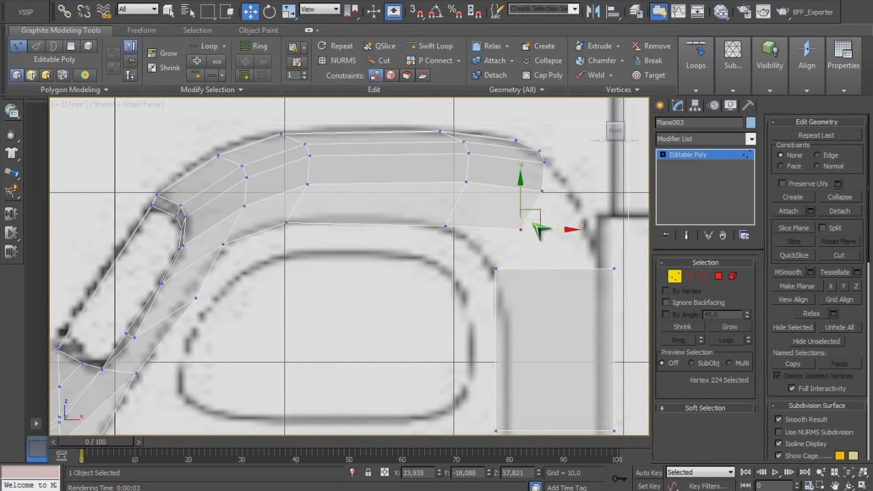
pyautogui.click(649, 75)
pyautogui.click(495, 270)
pyautogui.moveTo(511, 267); pyautogui.dragTo(477, 273, button='middle')
pyautogui.click(579, 274)
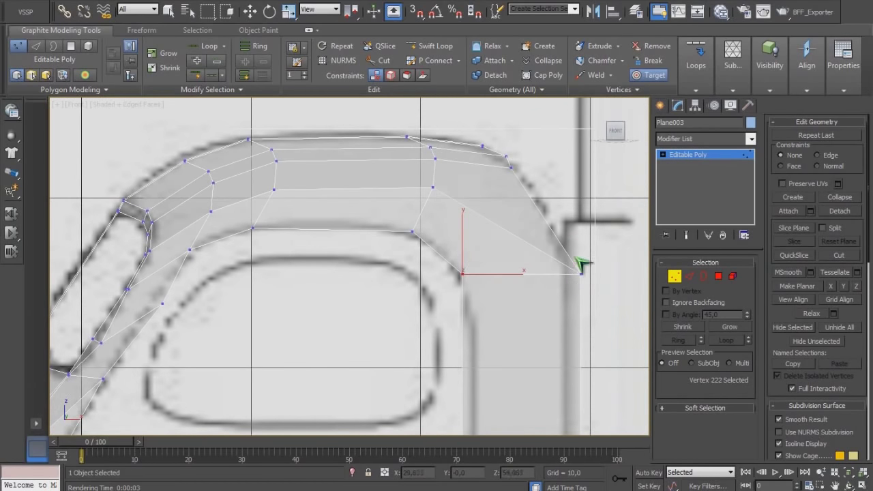
# Move the roof's outer rear border vertex onto the blueprint curve at X 26.876, Y -11.595, Z 60.433.
pyautogui.press('w')
pyautogui.click(510, 168)
pyautogui.moveTo(527, 161); pyautogui.dragTo(554, 185)
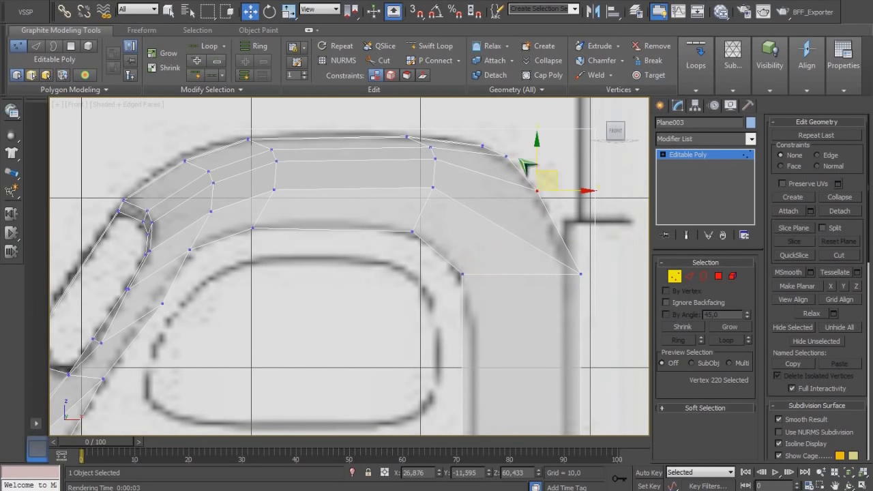
# Cut a new edge across the large rear corner face of the roof, ending on its rear border.
pyautogui.press('t')
pyautogui.scroll(-4, 523, 234)
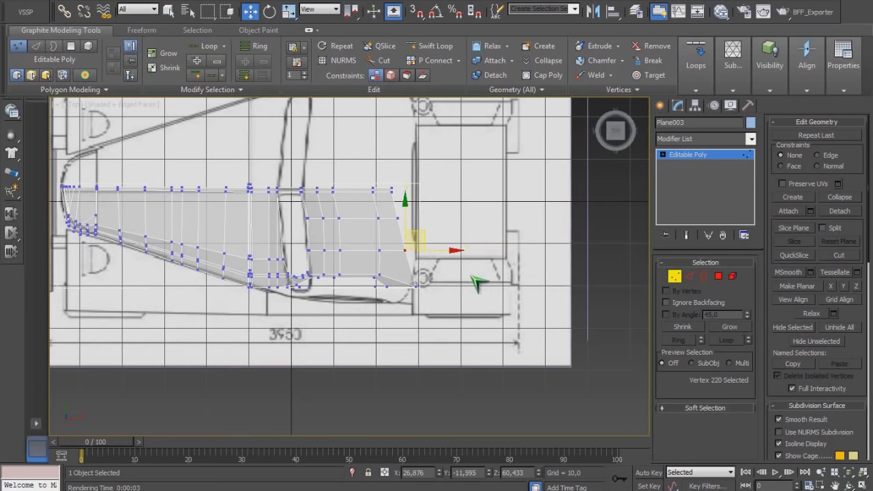
pyautogui.press('p')
pyautogui.keyDown('alt'); pyautogui.moveTo(484, 281); pyautogui.dragTo(391, 192, button='middle'); pyautogui.keyUp('alt')
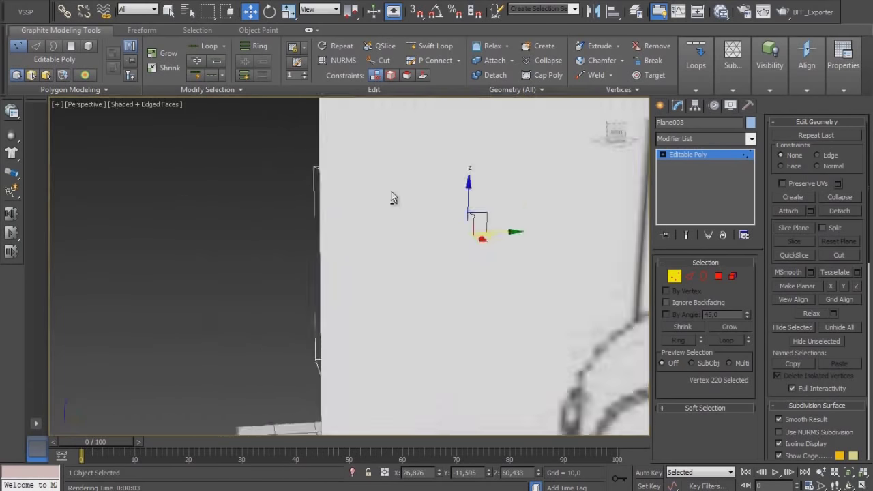
pyautogui.scroll(-6, 390, 198)
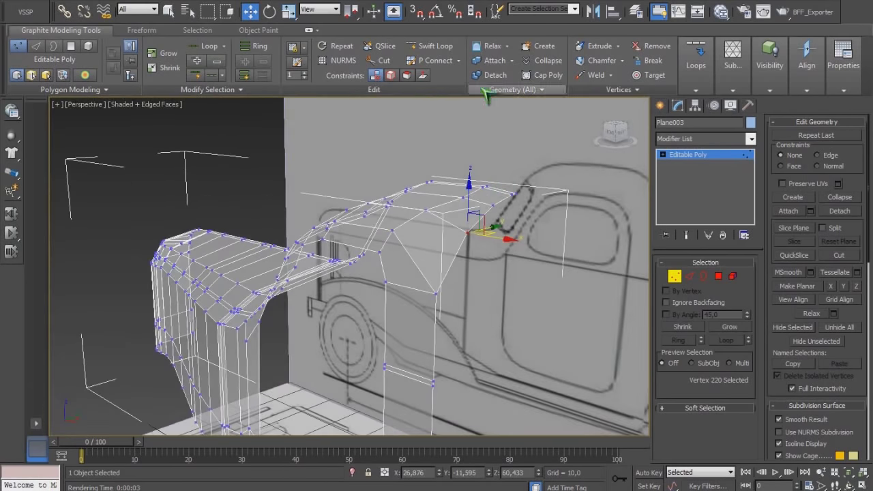
pyautogui.click(385, 61)
pyautogui.click(411, 219)
pyautogui.click(452, 263)
pyautogui.rightClick(452, 263)
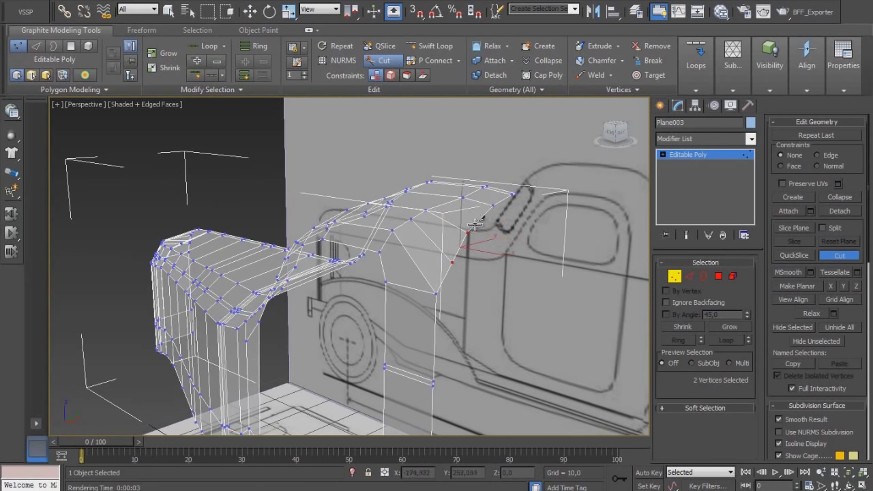
# Round the roof's rear corner by raising the outer rear border vertex to Z 61.107.
pyautogui.press('w')
pyautogui.click(452, 262)
pyautogui.keyDown('alt'); pyautogui.moveTo(453, 262); pyautogui.dragTo(566, 253, button='middle'); pyautogui.keyUp('alt')
pyautogui.click(439, 220)
pyautogui.keyDown('alt'); pyautogui.moveTo(458, 242); pyautogui.dragTo(445, 201, button='middle'); pyautogui.keyUp('alt')
pyautogui.keyDown('alt'); pyautogui.moveTo(446, 197); pyautogui.dragTo(502, 199, button='middle'); pyautogui.keyUp('alt')
pyautogui.scroll(-5, 485, 314)
pyautogui.keyDown('alt'); pyautogui.moveTo(482, 322); pyautogui.dragTo(539, 311, button='middle'); pyautogui.keyUp('alt')
# Render the perspective view to inspect the hood, windscreen frame, roof and door surround together.
pyautogui.press('F9')
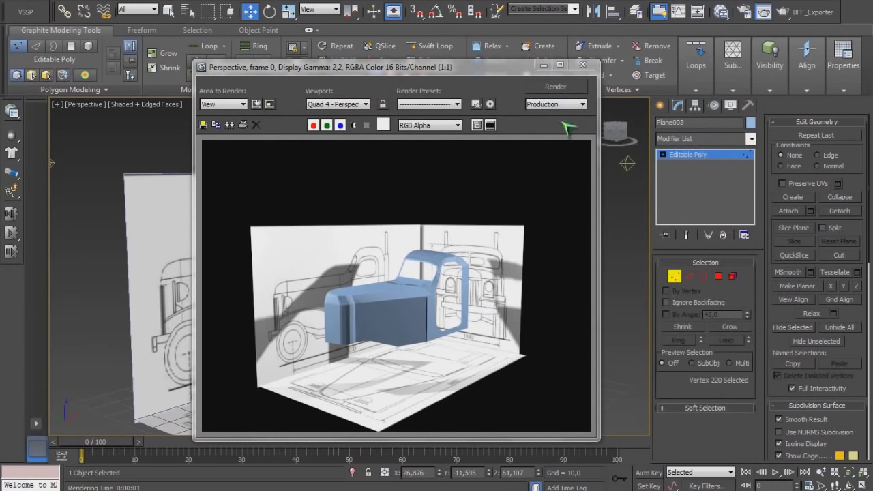
pyautogui.click(585, 64)
pyautogui.scroll(5, 500, 302)
pyautogui.keyDown('alt'); pyautogui.moveTo(500, 302); pyautogui.dragTo(517, 320, button='middle'); pyautogui.keyUp('alt')
pyautogui.hotkey('shift', 'z')
pyautogui.hotkey('shift', 'z')
pyautogui.hotkey('shift', 'z')
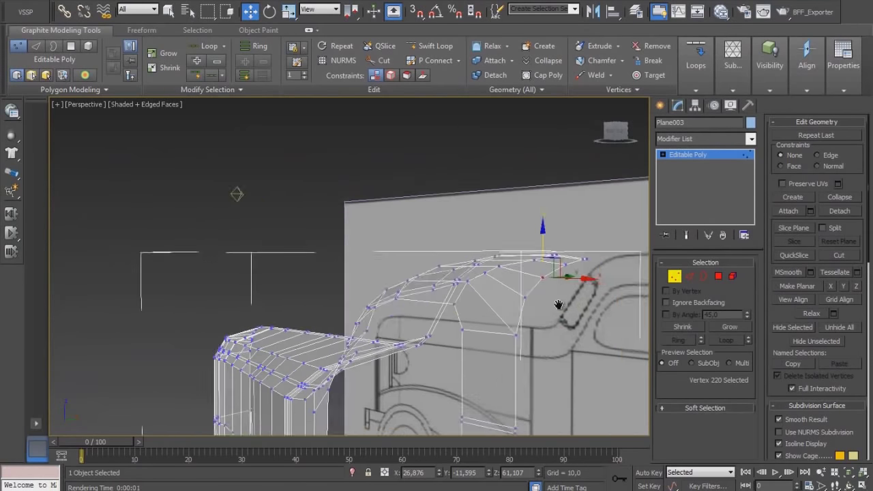
# Select only the roof's five rear border edges and extrude them a short way rearward.
pyautogui.click(690, 277)
pyautogui.hotkey('shift', 'z')
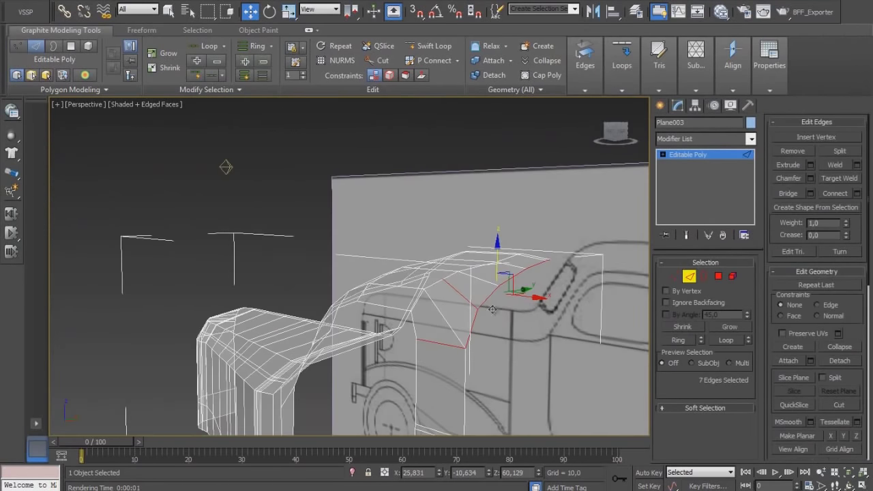
pyautogui.keyDown('alt'); pyautogui.click(429, 343); pyautogui.keyUp('alt')
pyautogui.keyDown('alt'); pyautogui.moveTo(429, 349); pyautogui.dragTo(579, 312, button='middle'); pyautogui.keyUp('alt')
pyautogui.keyDown('shift'); pyautogui.moveTo(538, 272); pyautogui.dragTo(551, 279); pyautogui.keyUp('shift')
# Scale and rotate the five extruded edges into a nearly level row behind the cab's upper corner.
pyautogui.press('r')
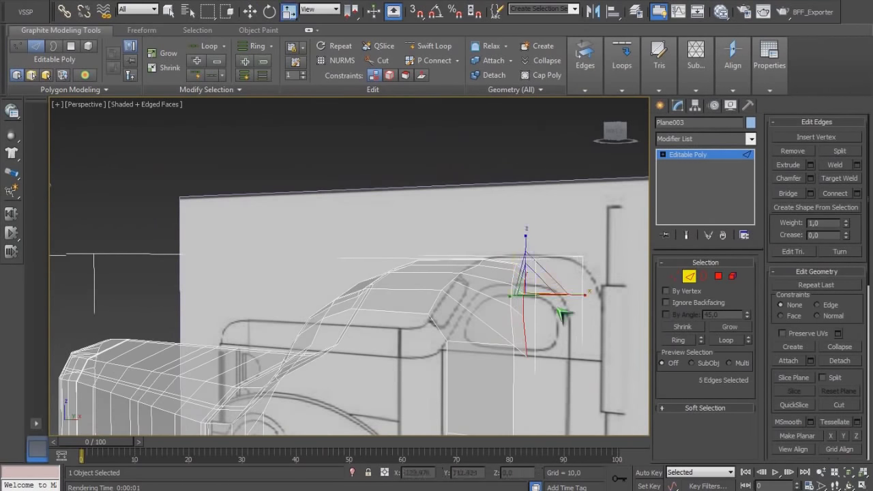
pyautogui.hotkey('shift', 'z')
pyautogui.hotkey('shift', 'z')
pyautogui.hotkey('shift', 'z')
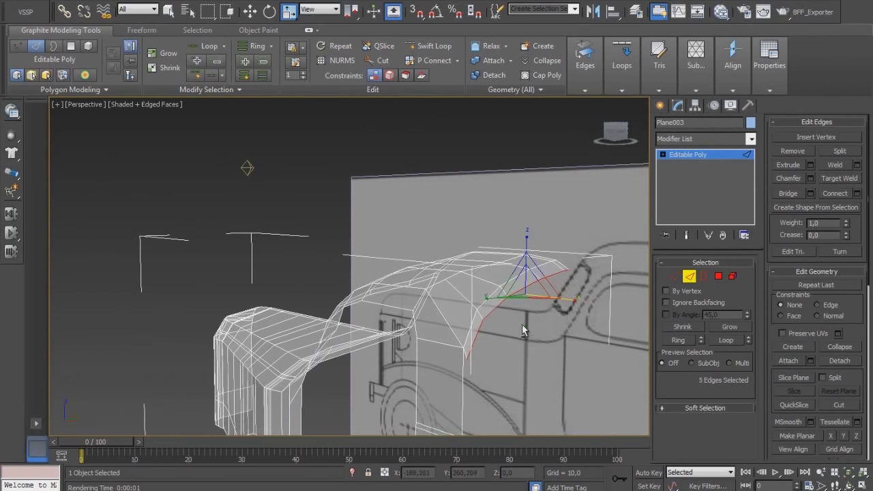
pyautogui.press('w')
pyautogui.hotkey('shift', 'z')
pyautogui.hotkey('shift', 'z')
pyautogui.hotkey('shift', 'z')
pyautogui.press('e')
pyautogui.keyDown('alt'); pyautogui.moveTo(535, 298); pyautogui.dragTo(528, 271, button='middle'); pyautogui.keyUp('alt')
pyautogui.press('f')
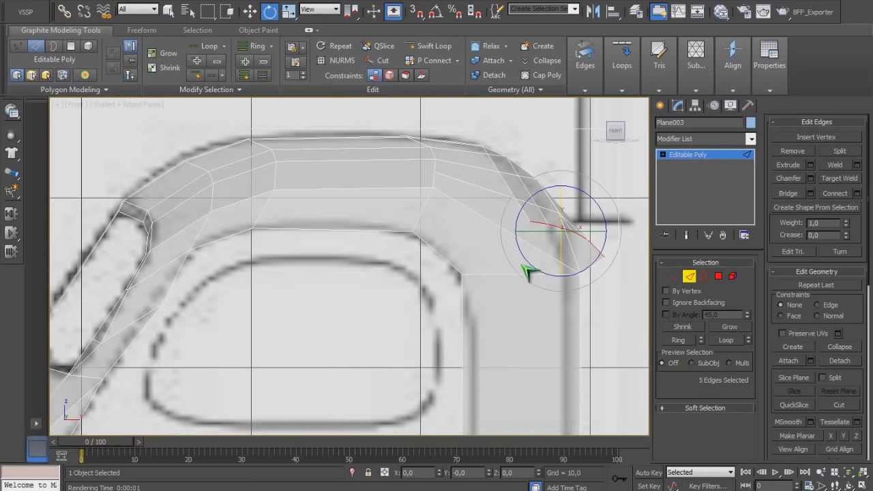
# Extrude the rear edges down the back of the cab in two segments, ending near the sill.
pyautogui.scroll(-4, 529, 276)
pyautogui.moveTo(536, 300); pyautogui.dragTo(523, 259, button='middle')
pyautogui.press('w')
pyautogui.moveTo(433, 167); pyautogui.dragTo(439, 306)
pyautogui.moveTo(460, 339); pyautogui.dragTo(454, 182, button='middle')
pyautogui.keyDown('shift'); pyautogui.moveTo(427, 150); pyautogui.dragTo(442, 303); pyautogui.keyUp('shift')
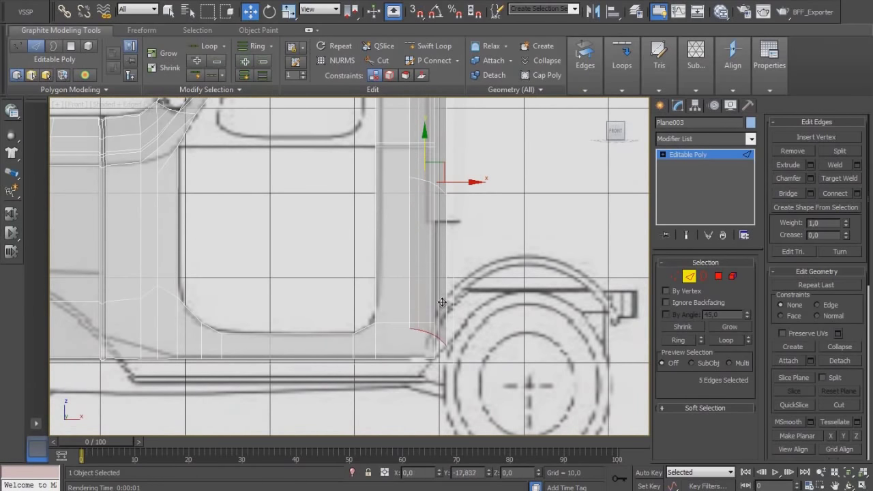
# Target-weld the outer vertices of the new back panel to the rear door pillar at the sill and belt line.
pyautogui.press('1')
pyautogui.click(434, 358)
pyautogui.moveTo(458, 222); pyautogui.dragTo(461, 320, button='middle')
pyautogui.scroll(2, 465, 308)
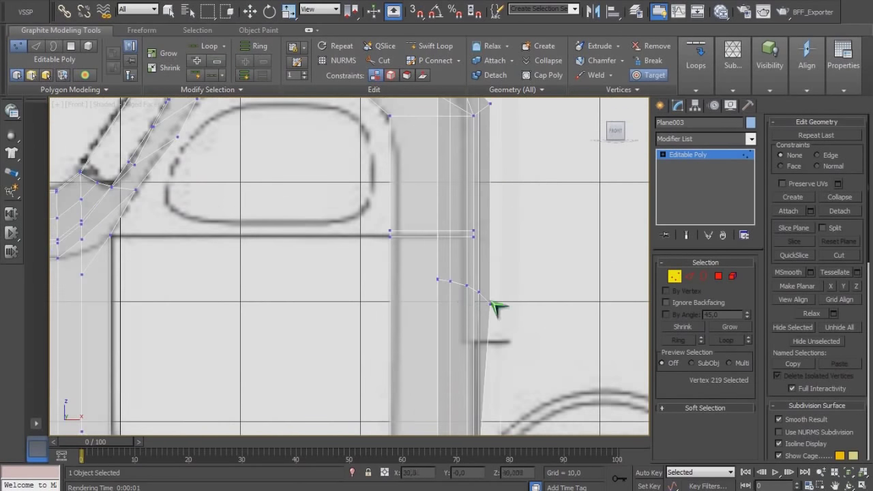
pyautogui.click(474, 236)
pyautogui.moveTo(497, 266); pyautogui.dragTo(497, 357, button='middle')
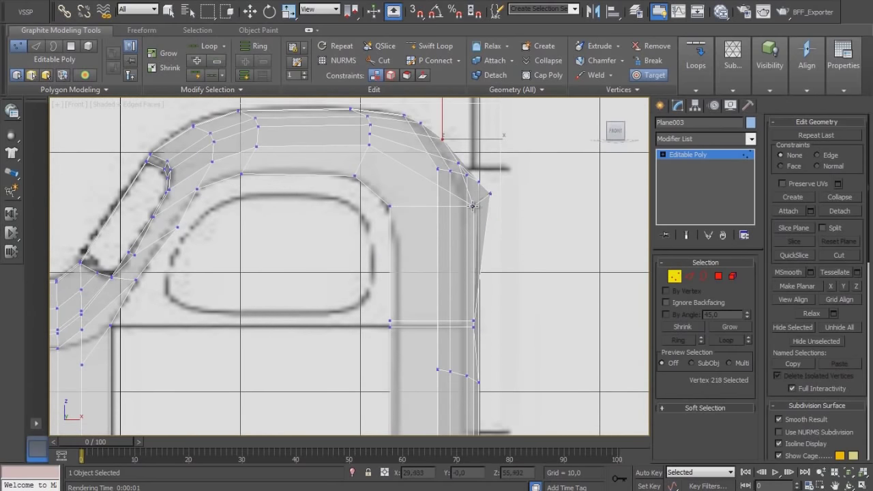
# Select the back panel's middle row of vertices and raise it to the belt line.
pyautogui.press('p')
pyautogui.scroll(-4, 511, 259)
pyautogui.keyDown('alt'); pyautogui.moveTo(510, 259); pyautogui.dragTo(515, 300, button='middle'); pyautogui.keyUp('alt')
pyautogui.press('w')
pyautogui.moveTo(483, 292); pyautogui.dragTo(411, 349)
pyautogui.moveTo(429, 299); pyautogui.dragTo(429, 274)
pyautogui.keyDown('alt'); pyautogui.moveTo(427, 281); pyautogui.dragTo(445, 282, button='middle'); pyautogui.keyUp('alt')
pyautogui.moveTo(446, 281)
pyautogui.mouseDown()
pyautogui.moveTo(460, 277)
pyautogui.moveTo(444, 274)
pyautogui.mouseUp()
# Reposition the back panel's upper vertices to smooth the bend from the roof into the rear wall.
pyautogui.keyDown('alt'); pyautogui.moveTo(443, 275); pyautogui.dragTo(497, 298, button='middle'); pyautogui.keyUp('alt')
pyautogui.scroll(3, 451, 286)
pyautogui.moveTo(503, 167)
pyautogui.mouseDown()
pyautogui.moveTo(474, 201)
pyautogui.moveTo(501, 168)
pyautogui.moveTo(501, 181)
pyautogui.mouseUp()
pyautogui.press('e')
pyautogui.keyDown('alt'); pyautogui.moveTo(500, 181); pyautogui.dragTo(503, 207, button='middle'); pyautogui.keyUp('alt')
pyautogui.press('w')
pyautogui.moveTo(496, 171); pyautogui.dragTo(498, 176)
pyautogui.keyDown('alt'); pyautogui.moveTo(498, 176); pyautogui.dragTo(485, 210, button='middle'); pyautogui.keyUp('alt')
pyautogui.click(485, 210)
pyautogui.moveTo(517, 161)
pyautogui.mouseDown()
pyautogui.moveTo(472, 199)
pyautogui.moveTo(518, 174)
pyautogui.mouseUp()
# Select the vertex groups lower down the back panel and nudge them to straighten the rear wall.
pyautogui.moveTo(525, 240); pyautogui.dragTo(460, 306)
pyautogui.moveTo(523, 292); pyautogui.dragTo(527, 294)
pyautogui.moveTo(527, 296); pyautogui.dragTo(527, 184, button='middle')
pyautogui.moveTo(513, 302); pyautogui.dragTo(444, 378)
pyautogui.moveTo(508, 369); pyautogui.dragTo(509, 369)
pyautogui.keyDown('alt'); pyautogui.moveTo(510, 369); pyautogui.dragTo(539, 294, button='middle'); pyautogui.keyUp('alt')
# Flatten the back panel's bottom vertices vertically and align the row with the sill at Z 20.885.
pyautogui.moveTo(538, 294); pyautogui.dragTo(459, 370)
pyautogui.press('r')
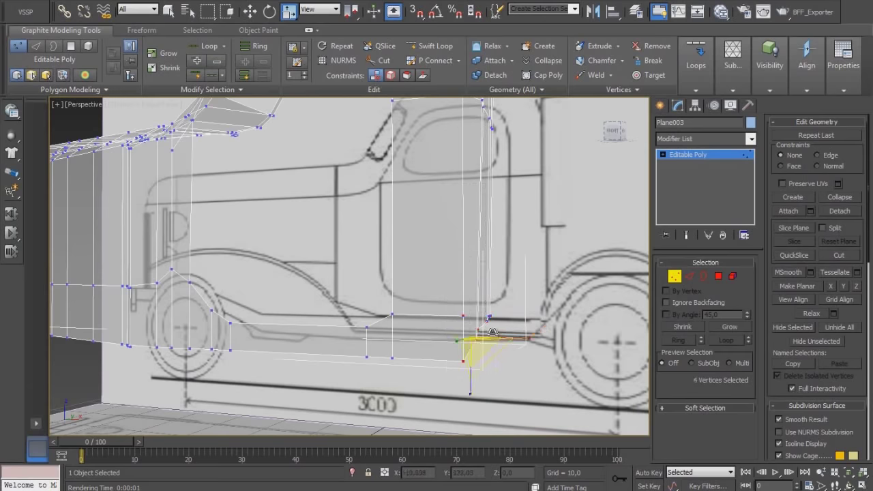
pyautogui.moveTo(478, 385); pyautogui.dragTo(482, 490)
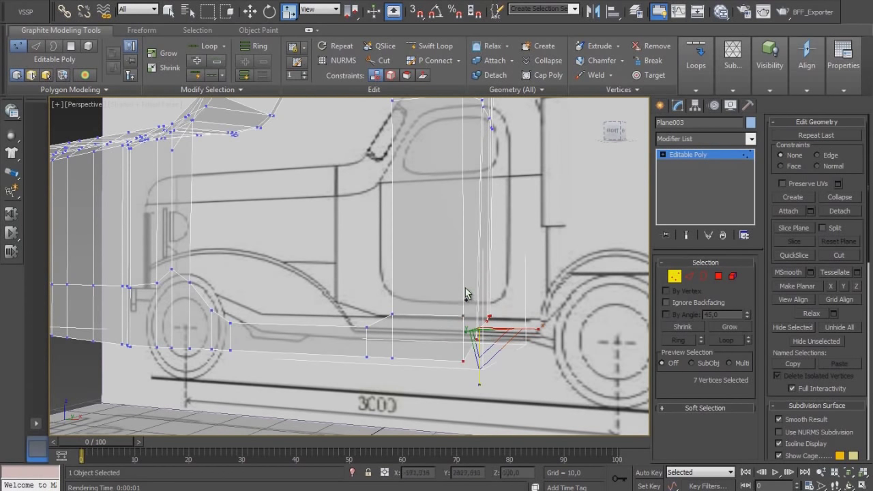
pyautogui.press('f')
pyautogui.press('w')
pyautogui.moveTo(494, 287); pyautogui.dragTo(495, 49, button='middle')
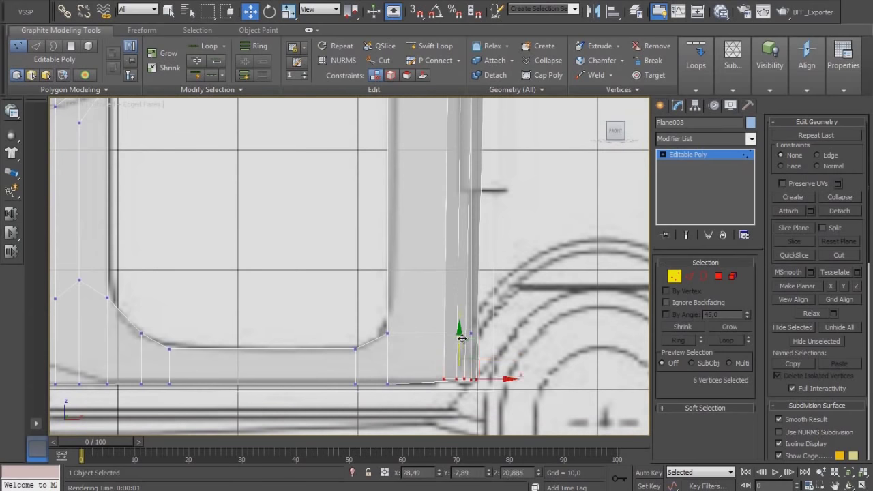
pyautogui.press('p')
pyautogui.scroll(-5, 450, 334)
pyautogui.keyDown('alt'); pyautogui.moveTo(446, 329); pyautogui.dragTo(382, 298, button='middle'); pyautogui.keyUp('alt')
pyautogui.press('f')
pyautogui.scroll(-3, 287, 339)
pyautogui.moveTo(287, 340); pyautogui.dragTo(516, 335, button='middle')
pyautogui.scroll(2, 407, 335)
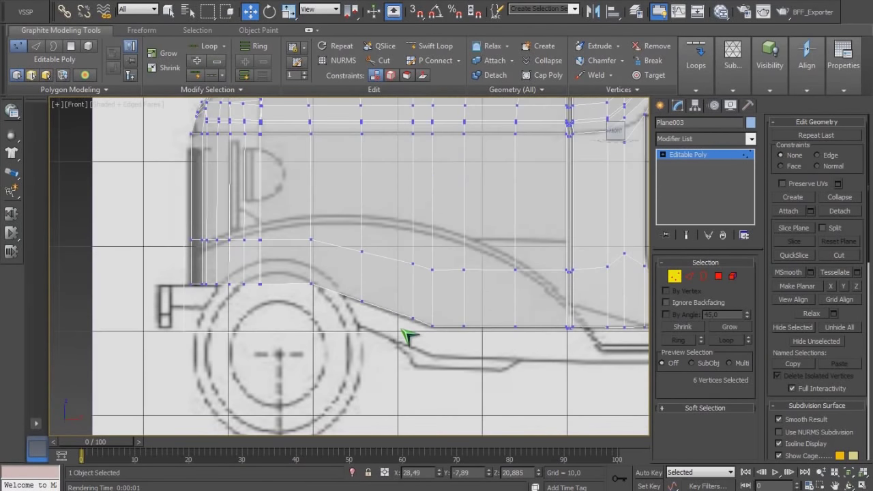
pyautogui.click(689, 276)
pyautogui.moveTo(243, 304); pyautogui.dragTo(286, 313, button='middle')
pyautogui.click(241, 295)
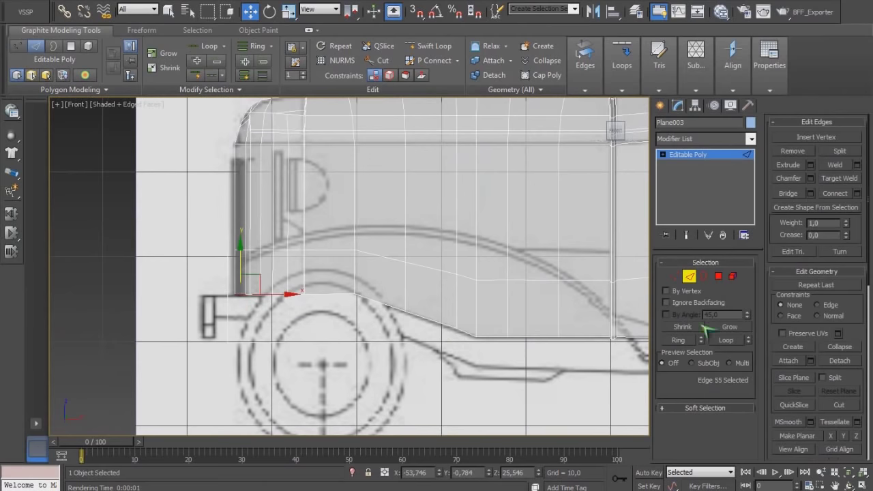
pyautogui.click(729, 343)
pyautogui.scroll(-2, 600, 358)
pyautogui.moveTo(600, 358); pyautogui.dragTo(422, 352, button='middle')
pyautogui.scroll(2, 440, 289)
pyautogui.scroll(-2, 445, 311)
pyautogui.click(674, 276)
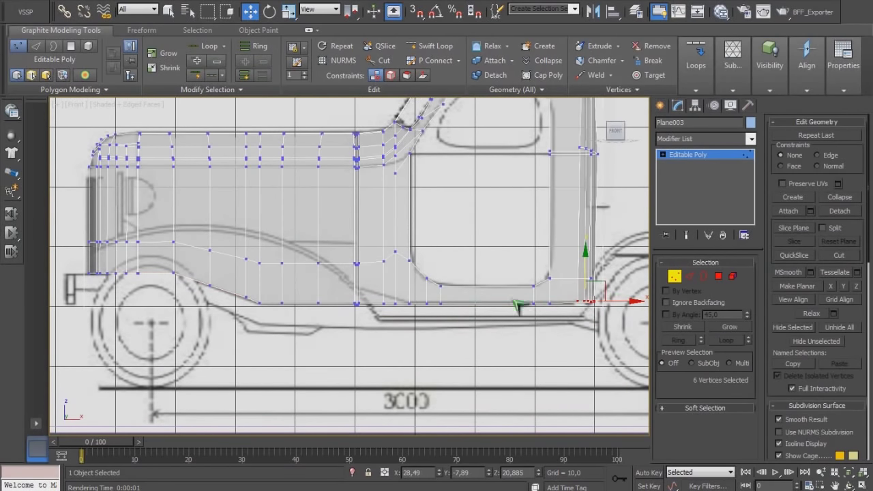
# Move the four bottom vertices of the hood-cowl seam onto the blueprint's lower body line at Z 20.394.
pyautogui.scroll(2, 431, 334)
pyautogui.moveTo(348, 312); pyautogui.dragTo(374, 334)
pyautogui.moveTo(358, 293)
pyautogui.mouseDown()
pyautogui.moveTo(360, 269)
pyautogui.moveTo(362, 305)
pyautogui.mouseUp()
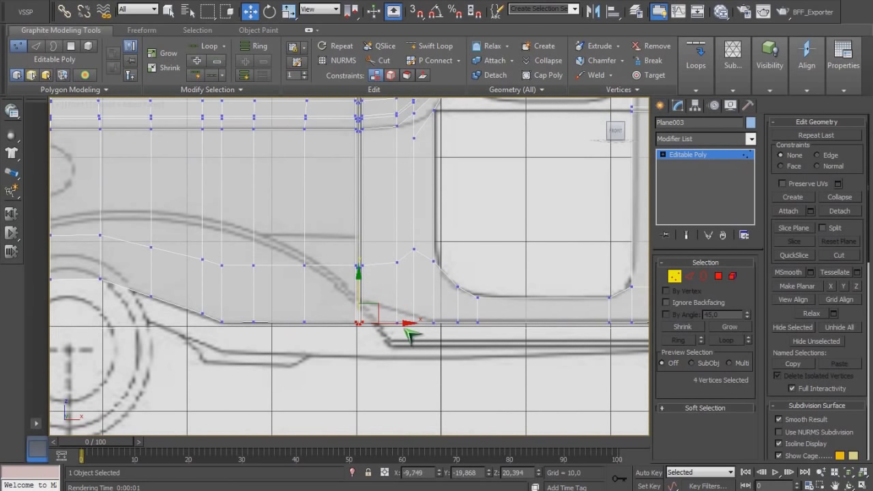
pyautogui.moveTo(364, 337); pyautogui.dragTo(413, 390, button='middle')
# Cut an edge along the fender's trailing line from the hood-cowl seam to the sill below the door's front edge.
pyautogui.click(383, 60)
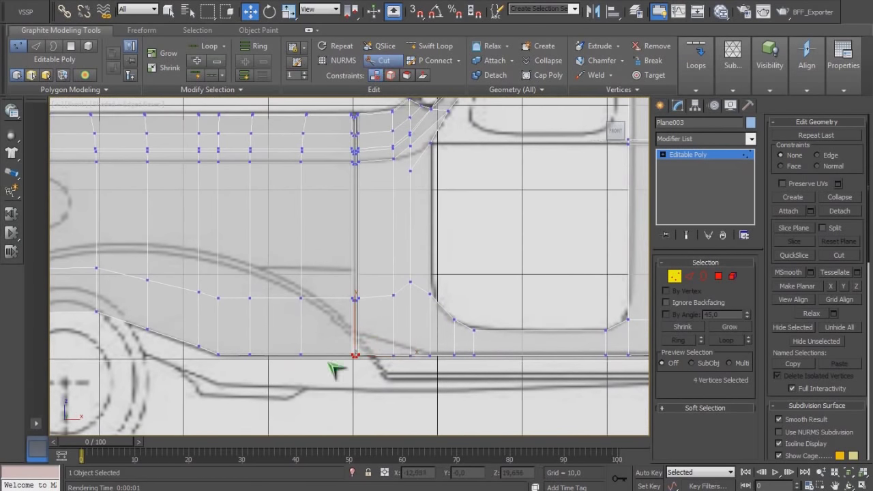
pyautogui.scroll(3, 348, 327)
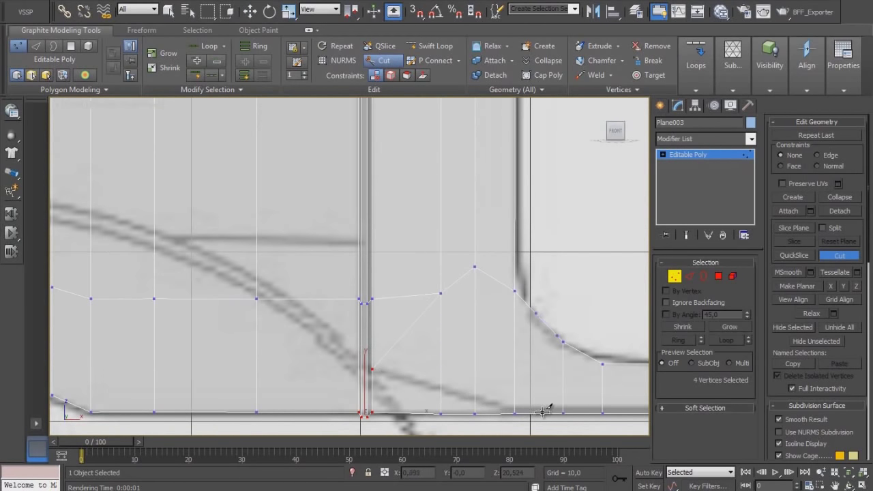
pyautogui.click(515, 412)
pyautogui.rightClick(506, 409)
pyautogui.scroll(-2, 412, 405)
pyautogui.moveTo(361, 327); pyautogui.dragTo(341, 337, button='middle')
pyautogui.scroll(-1, 346, 343)
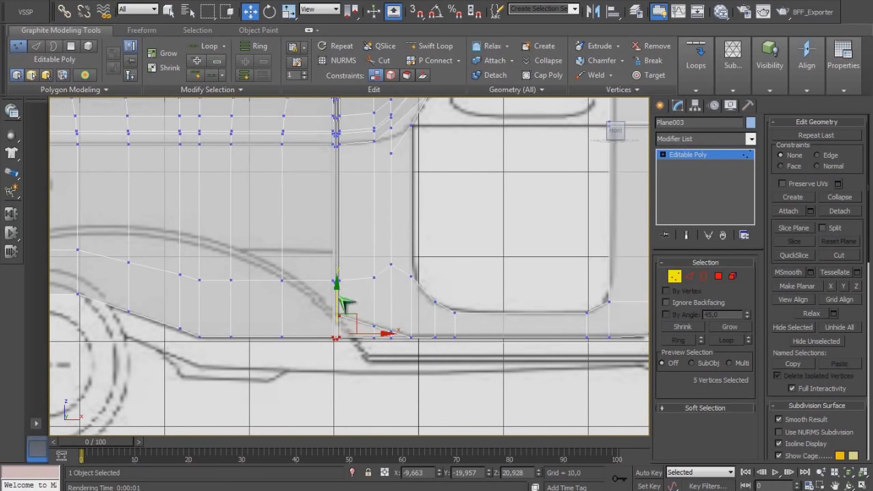
# Select the vertices around the new cowl cut and the door opening's lower corners, adding those at the rear pillar's belt line.
pyautogui.moveTo(410, 333); pyautogui.dragTo(411, 334)
pyautogui.keyDown('ctrl'); pyautogui.moveTo(490, 292); pyautogui.dragTo(407, 347); pyautogui.keyUp('ctrl')
pyautogui.keyDown('ctrl'); pyautogui.moveTo(428, 253); pyautogui.dragTo(365, 293); pyautogui.keyUp('ctrl')
pyautogui.scroll(-2, 447, 265)
pyautogui.moveTo(448, 266); pyautogui.dragTo(412, 324, button='middle')
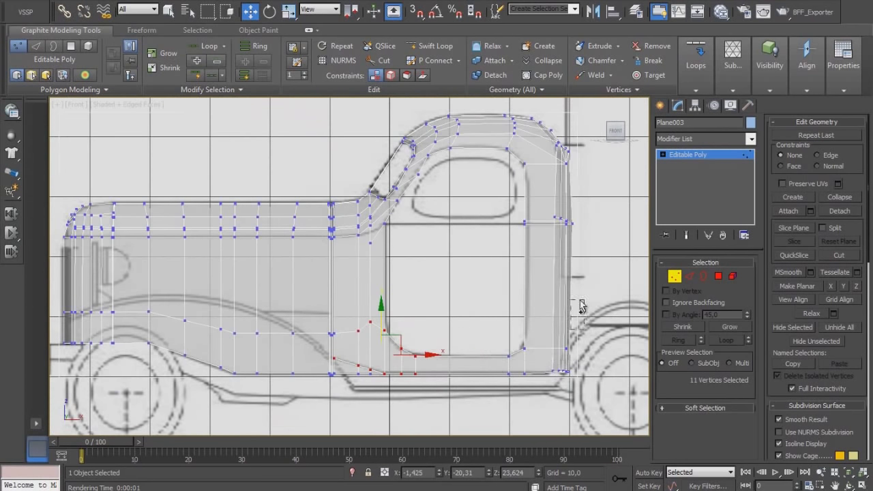
pyautogui.keyDown('ctrl'); pyautogui.moveTo(519, 376); pyautogui.dragTo(533, 391); pyautogui.keyUp('ctrl')
pyautogui.moveTo(494, 261); pyautogui.dragTo(499, 295, button='middle')
pyautogui.keyDown('ctrl'); pyautogui.moveTo(503, 243); pyautogui.dragTo(535, 257); pyautogui.keyUp('ctrl')
pyautogui.scroll(3, 440, 273)
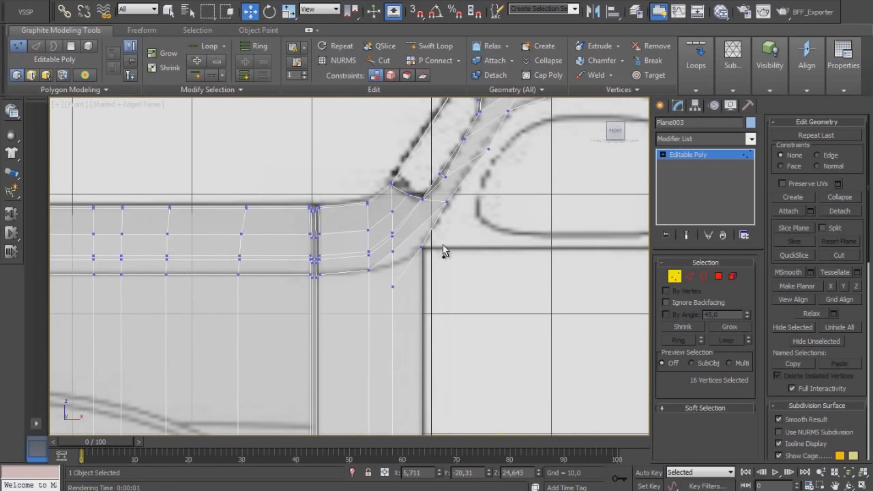
pyautogui.click(379, 60)
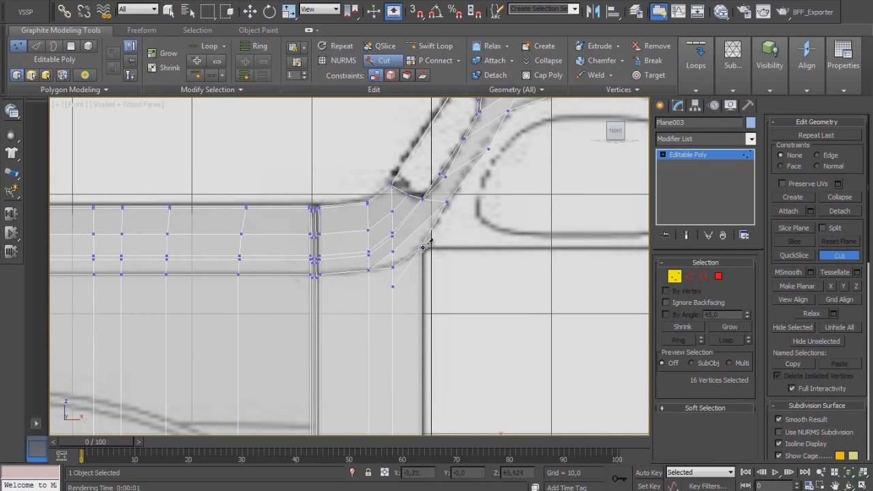
pyautogui.rightClick(448, 263)
pyautogui.rightClick(447, 280)
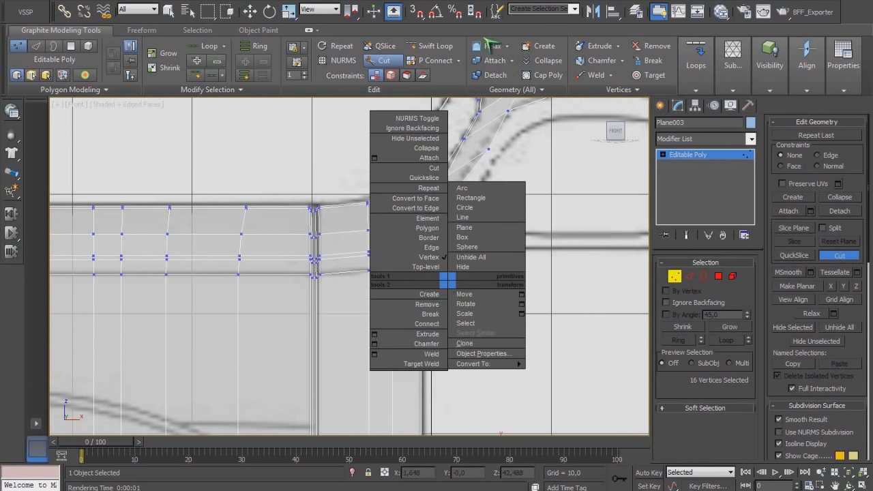
pyautogui.moveTo(456, 306); pyautogui.dragTo(353, 300, button='middle')
pyautogui.scroll(-3, 352, 300)
pyautogui.press('w')
pyautogui.scroll(3, 375, 277)
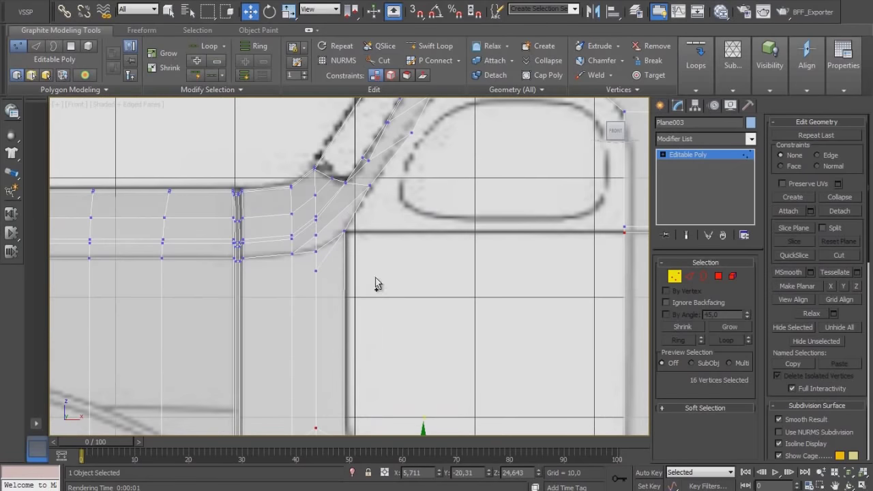
# Cut an edge along the cowl's lower crease line to the door opening's front corner at the belt line.
pyautogui.click(389, 60)
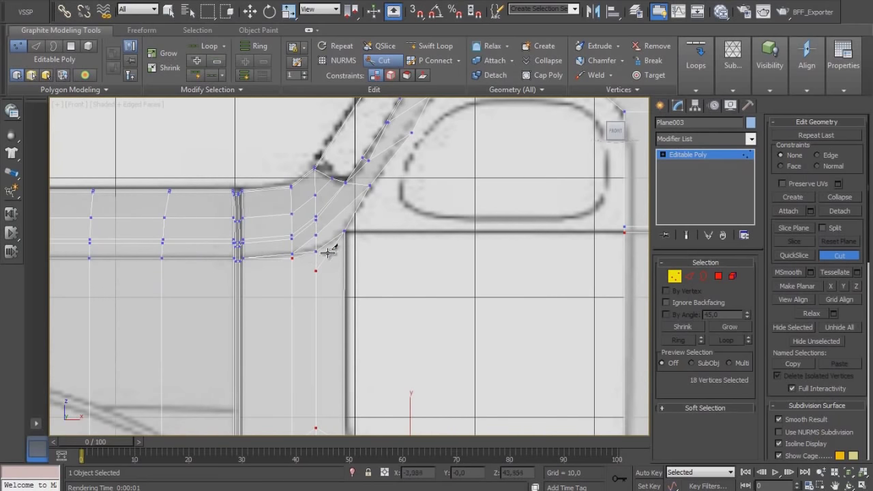
pyautogui.click(345, 234)
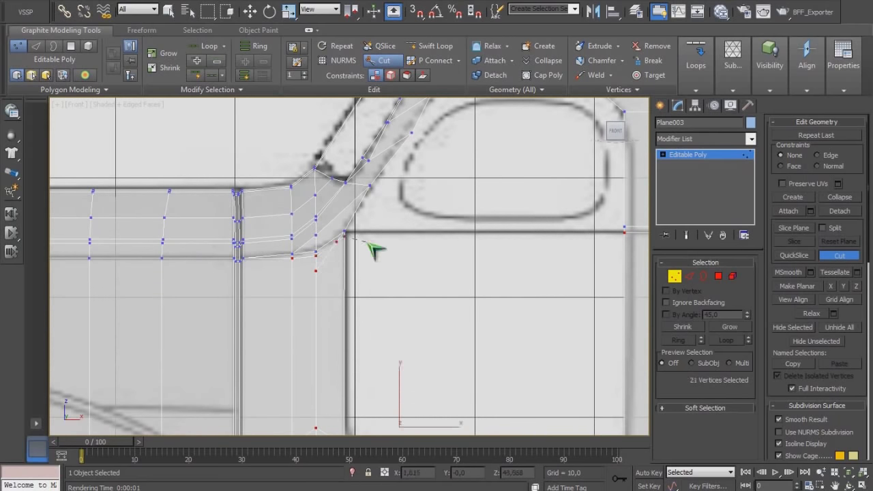
# Add the rear pillar's belt-line vertex to the selection, move the selected body vertices to Y -20.73 and test-render the body.
pyautogui.scroll(-3, 386, 271)
pyautogui.press('p')
pyautogui.scroll(-3, 429, 299)
pyautogui.keyDown('alt'); pyautogui.moveTo(429, 299); pyautogui.dragTo(478, 316, button='middle'); pyautogui.keyUp('alt')
pyautogui.scroll(3, 456, 304)
pyautogui.press('w')
pyautogui.moveTo(322, 334); pyautogui.dragTo(327, 334)
pyautogui.moveTo(359, 340)
pyautogui.keyDown('alt'); pyautogui.mouseDown(button='middle')
pyautogui.moveTo(351, 318)
pyautogui.moveTo(323, 323)
pyautogui.moveTo(343, 318)
pyautogui.moveTo(384, 333)
pyautogui.moveTo(352, 343)
pyautogui.mouseUp(button='middle'); pyautogui.keyUp('alt')
pyautogui.hotkey('ctrl', 'z')
pyautogui.keyDown('ctrl'); pyautogui.click(470, 223); pyautogui.keyUp('ctrl')
pyautogui.keyDown('alt'); pyautogui.moveTo(471, 223); pyautogui.dragTo(411, 318, button='middle'); pyautogui.keyUp('alt')
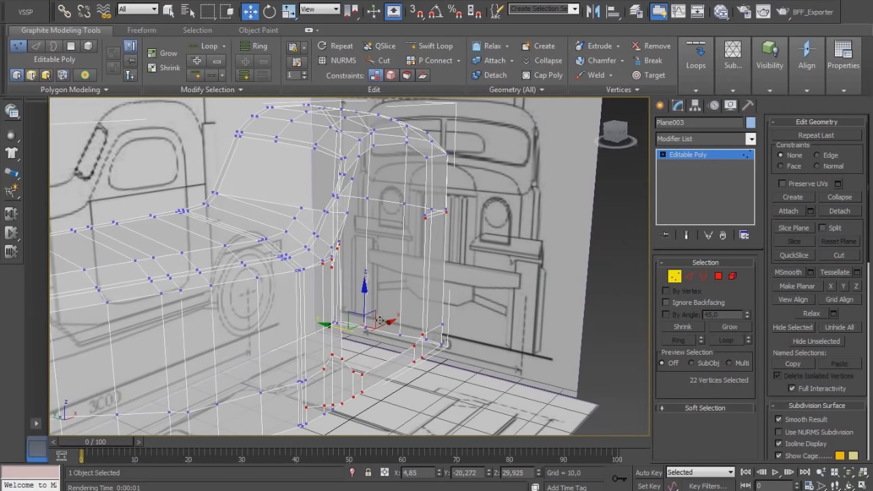
pyautogui.hotkey('shift', 'q')
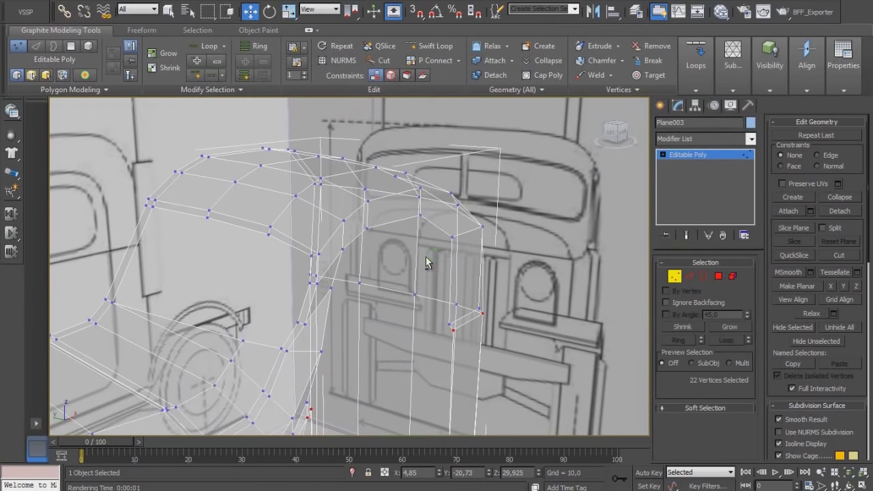
# Shift the roof-corner vertex above the door's front edge and move the front pillar vertex below it to Y -18.874.
pyautogui.scroll(3, 416, 261)
pyautogui.keyDown('alt'); pyautogui.moveTo(402, 261); pyautogui.dragTo(467, 249, button='middle'); pyautogui.keyUp('alt')
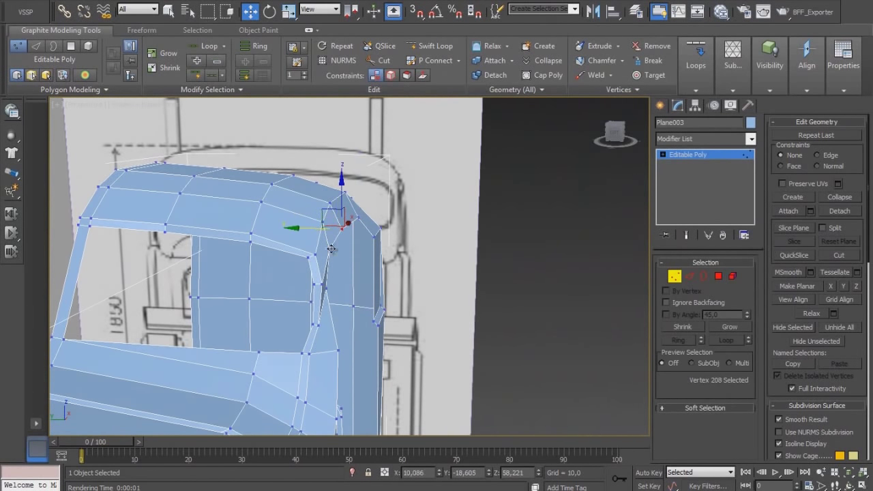
pyautogui.moveTo(303, 250); pyautogui.dragTo(304, 251)
pyautogui.keyDown('alt'); pyautogui.moveTo(382, 279); pyautogui.dragTo(391, 308, button='middle'); pyautogui.keyUp('alt')
pyautogui.click(314, 280)
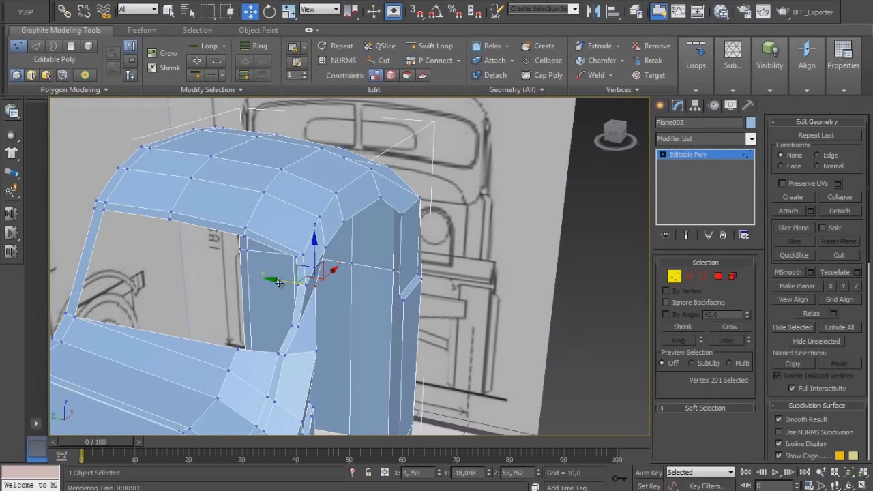
pyautogui.keyDown('alt'); pyautogui.moveTo(339, 297); pyautogui.dragTo(402, 272, button='middle'); pyautogui.keyUp('alt')
pyautogui.moveTo(334, 392); pyautogui.dragTo(579, 298, button='middle')
pyautogui.scroll(-5, 457, 257)
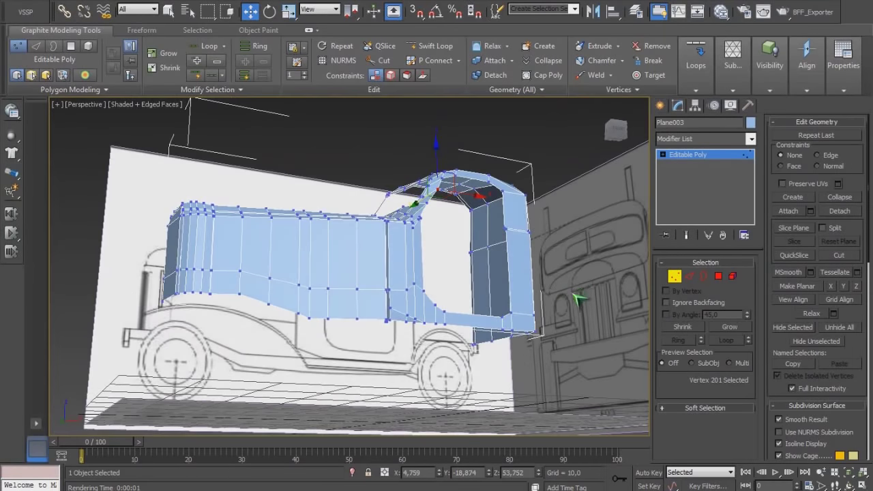
# Select the body's open lower border edges and extrude them inward, undoing the trial scaling.
pyautogui.press('f')
pyautogui.moveTo(480, 324); pyautogui.dragTo(565, 279, button='middle')
pyautogui.click(690, 276)
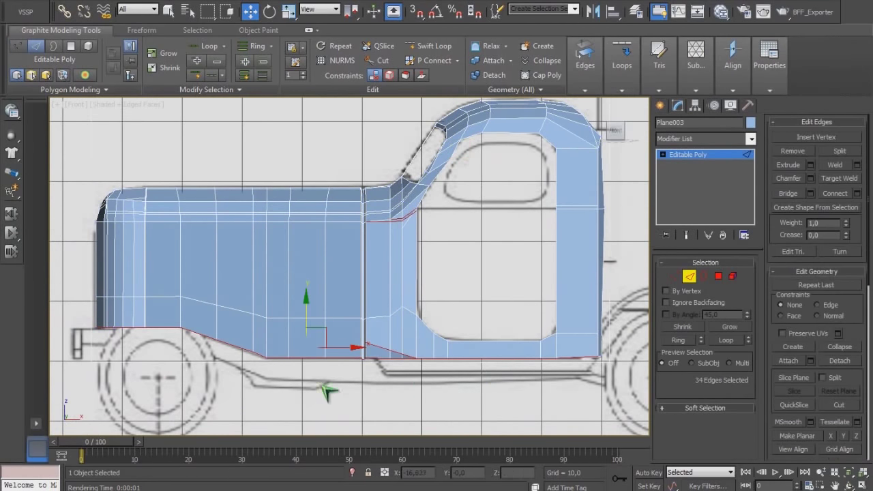
pyautogui.press('p')
pyautogui.keyDown('alt'); pyautogui.moveTo(324, 381); pyautogui.dragTo(412, 372, button='middle'); pyautogui.keyUp('alt')
pyautogui.keyDown('shift'); pyautogui.moveTo(344, 297); pyautogui.dragTo(332, 302); pyautogui.keyUp('shift')
pyautogui.press('r')
pyautogui.moveTo(275, 324); pyautogui.dragTo(296, 328)
pyautogui.keyDown('alt'); pyautogui.moveTo(373, 348); pyautogui.dragTo(344, 349, button='middle'); pyautogui.keyUp('alt')
pyautogui.scroll(4, 335, 341)
pyautogui.hotkey('ctrl', 'z')
# Extrude the lower border edges inward to form a narrow lip underneath the hood and cab.
pyautogui.press('w')
pyautogui.keyDown('shift'); pyautogui.moveTo(302, 320); pyautogui.dragTo(304, 328); pyautogui.keyUp('shift')
pyautogui.keyDown('alt'); pyautogui.moveTo(304, 327); pyautogui.dragTo(351, 333, button='middle'); pyautogui.keyUp('alt')
pyautogui.keyDown('shift'); pyautogui.moveTo(274, 344); pyautogui.dragTo(260, 345); pyautogui.keyUp('shift')
pyautogui.keyDown('alt'); pyautogui.moveTo(262, 349); pyautogui.dragTo(309, 336, button='middle'); pyautogui.keyUp('alt')
pyautogui.moveTo(250, 347); pyautogui.dragTo(237, 347)
pyautogui.keyDown('alt'); pyautogui.moveTo(237, 348); pyautogui.dragTo(365, 334, button='middle'); pyautogui.keyUp('alt')
# Adjust the lip's front vertices and extrude its inner edges down by about 3.36 units as a chassis strip.
pyautogui.click(675, 277)
pyautogui.moveTo(131, 326); pyautogui.dragTo(186, 334)
pyautogui.keyDown('alt'); pyautogui.moveTo(244, 374); pyautogui.dragTo(164, 372, button='middle'); pyautogui.keyUp('alt')
pyautogui.click(689, 276)
pyautogui.moveTo(496, 357)
pyautogui.keyDown('alt'); pyautogui.mouseDown(button='middle')
pyautogui.moveTo(401, 346)
pyautogui.moveTo(455, 352)
pyautogui.moveTo(487, 342)
pyautogui.mouseUp(button='middle'); pyautogui.keyUp('alt')
pyautogui.keyDown('shift'); pyautogui.moveTo(369, 318); pyautogui.dragTo(369, 326); pyautogui.keyUp('shift')
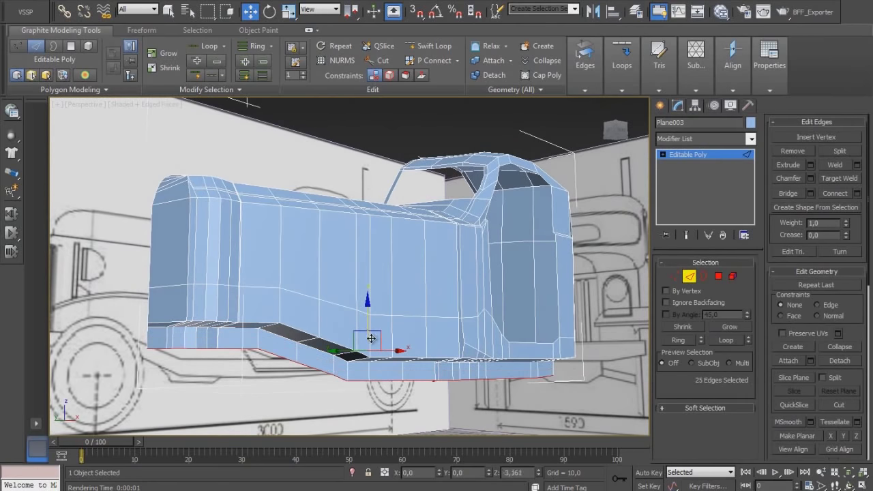
# Align the rear lower vertex of the new chassis strip with the blueprint's chassis line behind the cab.
pyautogui.press('f')
pyautogui.hotkey('alt', 'x')
pyautogui.click(674, 277)
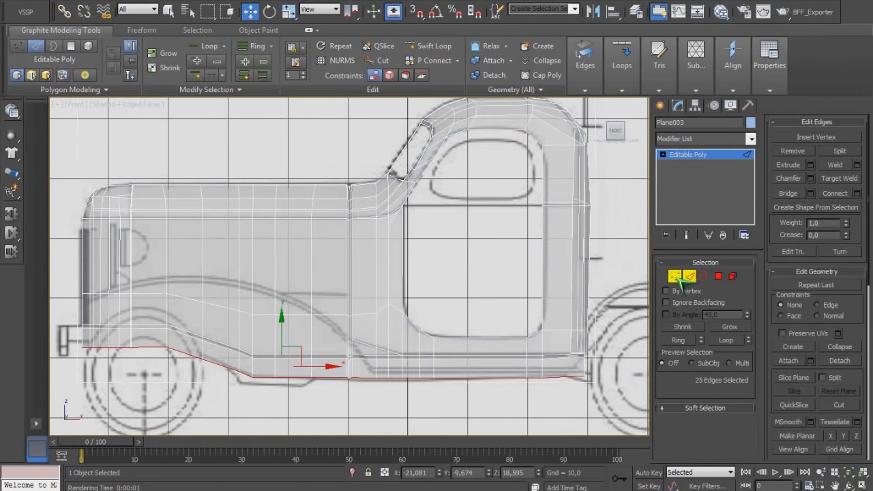
pyautogui.click(584, 377)
pyautogui.moveTo(595, 356); pyautogui.dragTo(602, 362)
# Adjust the chassis strip's lower vertices around the front wheel to follow the blueprint's frame line.
pyautogui.moveTo(446, 380); pyautogui.dragTo(462, 379, button='middle')
pyautogui.scroll(3, 324, 366)
pyautogui.moveTo(324, 366); pyautogui.dragTo(446, 346, button='middle')
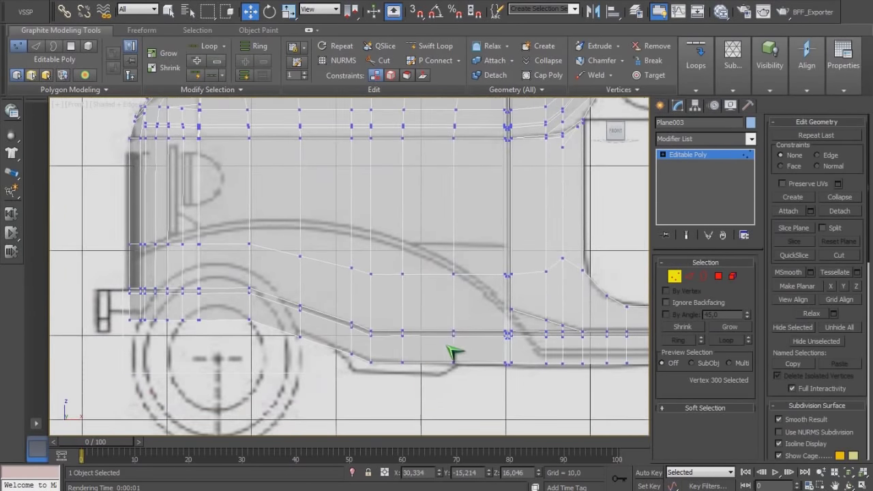
pyautogui.moveTo(316, 342); pyautogui.dragTo(335, 351, button='middle')
pyautogui.moveTo(313, 356); pyautogui.dragTo(322, 327)
pyautogui.click(322, 336)
pyautogui.click(318, 344)
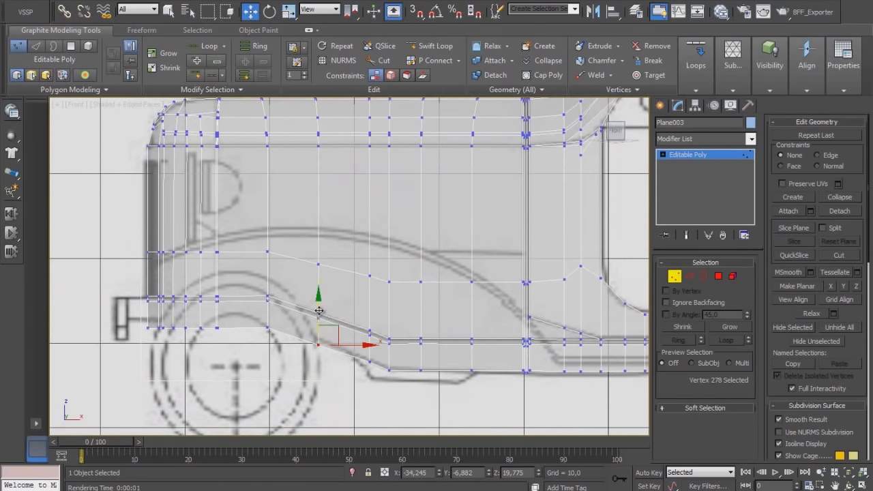
pyautogui.moveTo(142, 345); pyautogui.dragTo(142, 345)
pyautogui.moveTo(191, 289); pyautogui.dragTo(190, 281)
# Raise the front vertices of the chassis strip's upper row by 0.285 units to meet the bumper bracket's top line.
pyautogui.click(689, 276)
pyautogui.scroll(2, 146, 346)
pyautogui.moveTo(146, 346); pyautogui.dragTo(286, 348, button='middle')
pyautogui.click(213, 330)
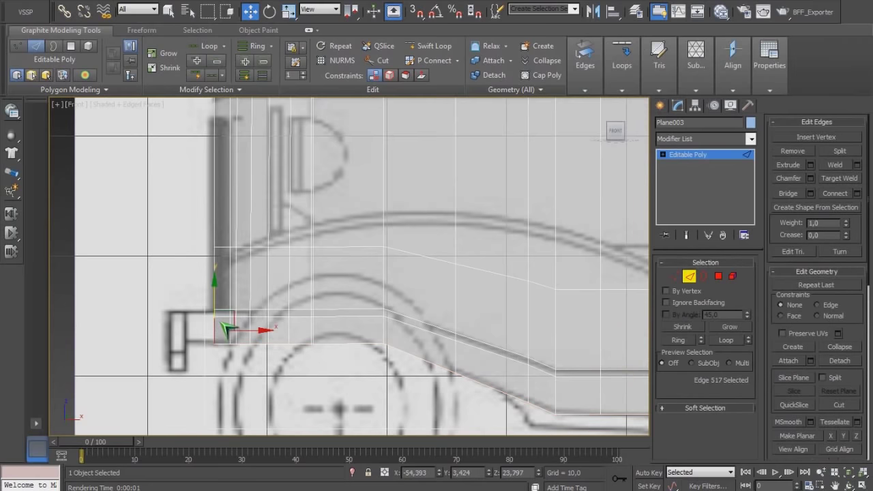
pyautogui.scroll(4, 222, 324)
pyautogui.moveTo(222, 323); pyautogui.dragTo(385, 312, button='middle')
pyautogui.click(674, 276)
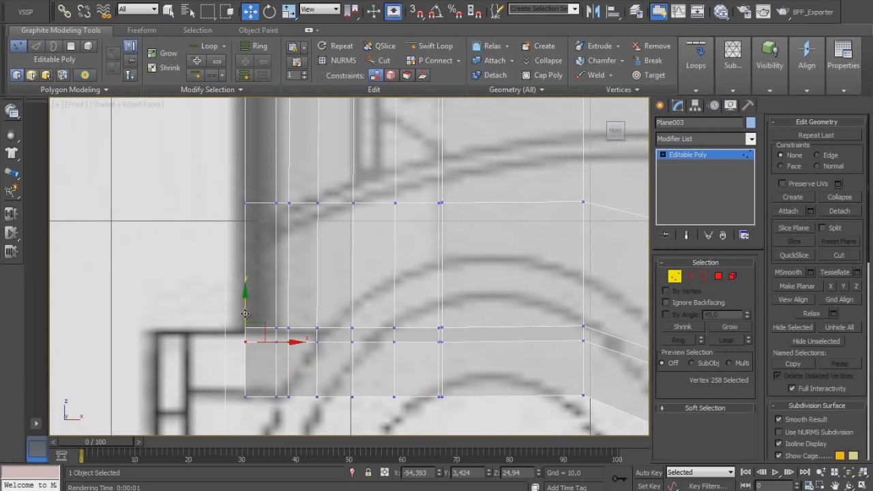
pyautogui.moveTo(243, 300); pyautogui.dragTo(243, 293)
pyautogui.moveTo(273, 334)
pyautogui.mouseDown()
pyautogui.moveTo(458, 355)
pyautogui.moveTo(275, 332)
pyautogui.mouseUp()
pyautogui.hotkey('ctrl', 'z')
pyautogui.moveTo(356, 302); pyautogui.dragTo(356, 295)
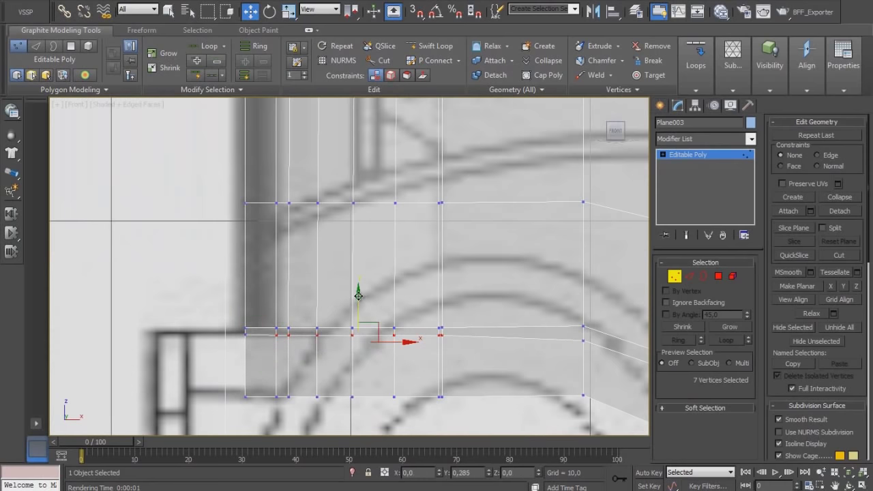
# Extrude the chassis strip's front edge forward in two segments to the blueprint bumper's front line at X -58.075.
pyautogui.click(690, 276)
pyautogui.keyDown('shift'); pyautogui.click(274, 362); pyautogui.keyUp('shift')
pyautogui.hotkey('ctrl', 'z')
pyautogui.hotkey('ctrl', 'z')
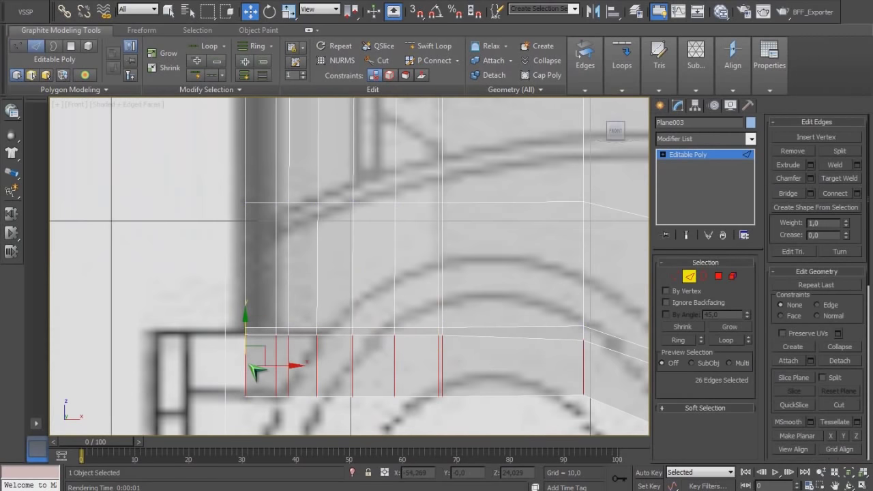
pyautogui.click(244, 363)
pyautogui.keyDown('shift'); pyautogui.click(275, 362); pyautogui.keyUp('shift')
pyautogui.click(245, 363)
pyautogui.keyDown('shift'); pyautogui.moveTo(282, 365); pyautogui.dragTo(199, 367); pyautogui.keyUp('shift')
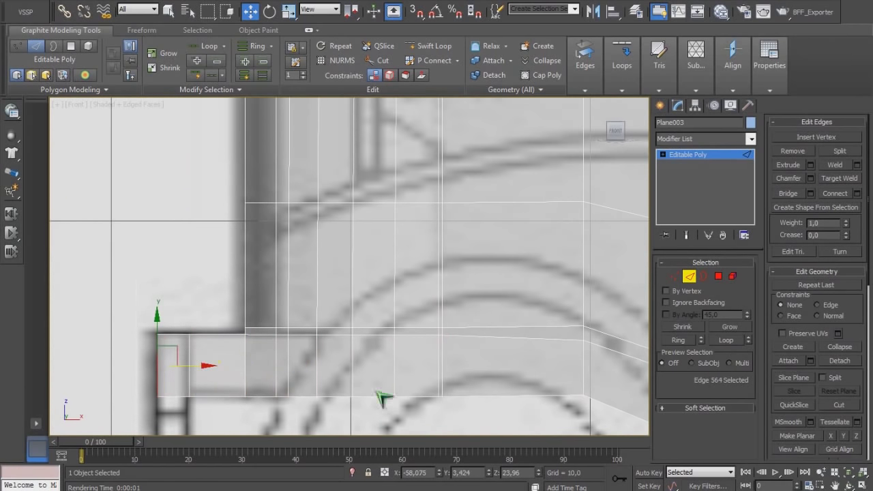
# Extrude the bumper segment's inner polygon sideways to the blueprint bumper's outer end at Y -17.712.
pyautogui.press('p')
pyautogui.scroll(-4, 304, 402)
pyautogui.keyDown('alt'); pyautogui.moveTo(304, 403); pyautogui.dragTo(371, 402, button='middle'); pyautogui.keyUp('alt')
pyautogui.keyDown('alt'); pyautogui.moveTo(280, 313); pyautogui.dragTo(201, 324, button='middle'); pyautogui.keyUp('alt')
pyautogui.click(718, 275)
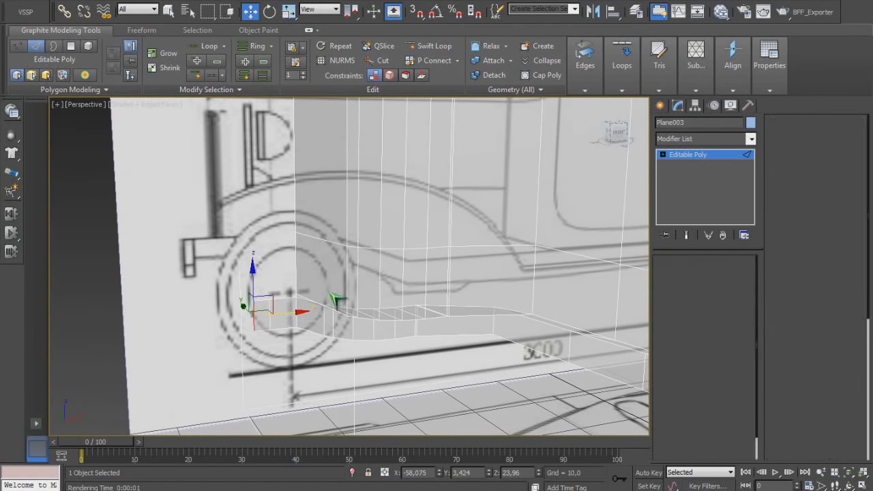
pyautogui.click(273, 324)
pyautogui.click(809, 162)
pyautogui.moveTo(357, 292); pyautogui.dragTo(425, 279)
pyautogui.press('l')
pyautogui.scroll(-4, 435, 296)
pyautogui.moveTo(444, 327); pyautogui.dragTo(474, 133, button='middle')
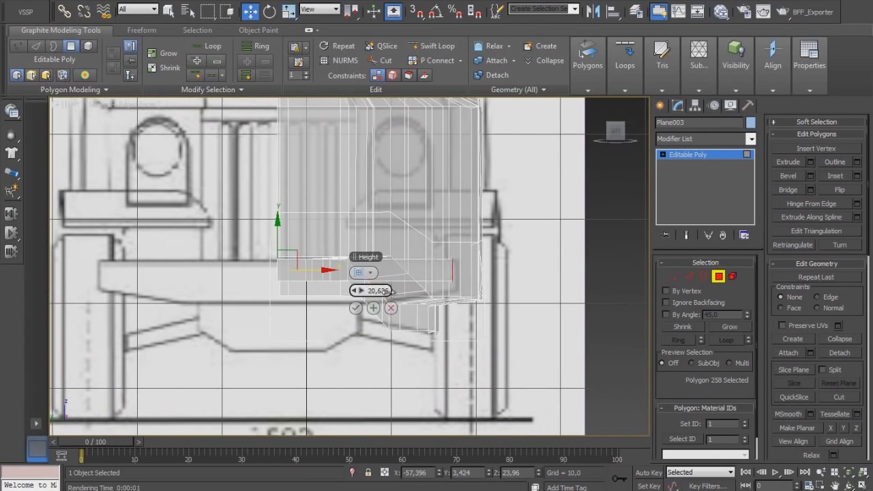
pyautogui.click(355, 307)
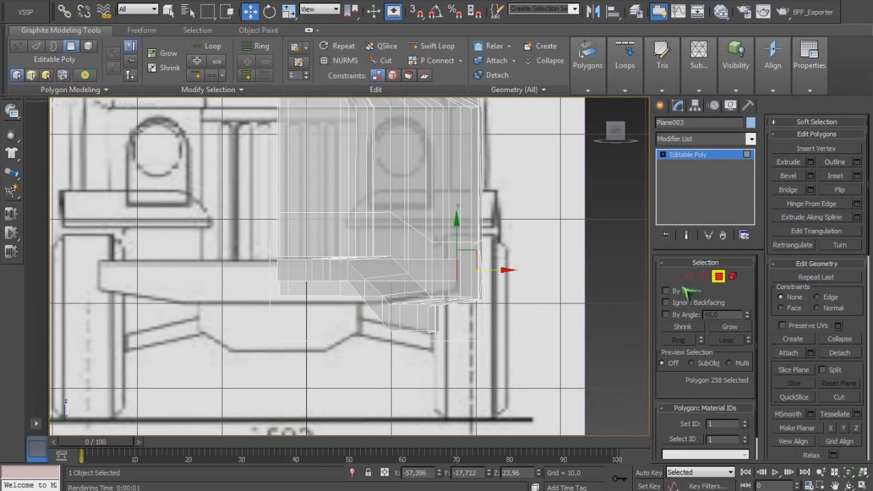
# Adjust the two bottom vertices at the bumper's outer end to the blueprint and undo the trial move of the centre pair.
pyautogui.click(674, 276)
pyautogui.click(456, 281)
pyautogui.rightClick(469, 282)
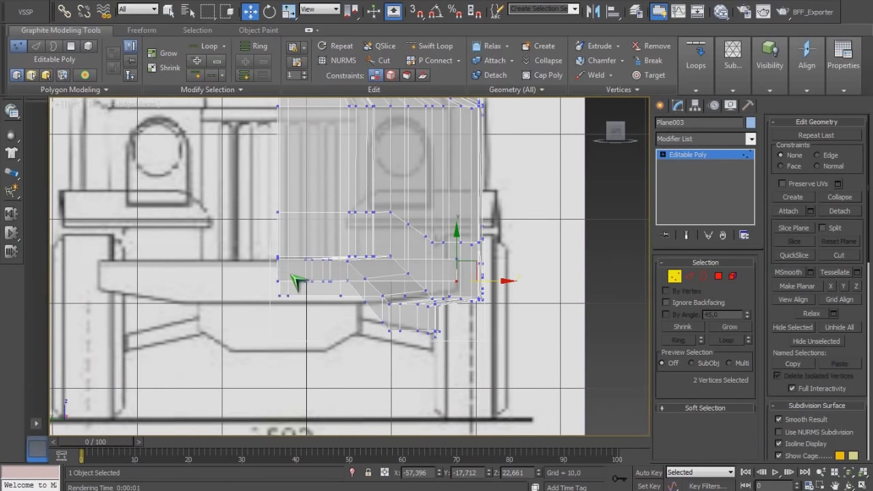
pyautogui.press('f')
pyautogui.moveTo(315, 326); pyautogui.dragTo(397, 224, button='middle')
pyautogui.moveTo(259, 267); pyautogui.dragTo(253, 275)
pyautogui.hotkey('ctrl', 'z')
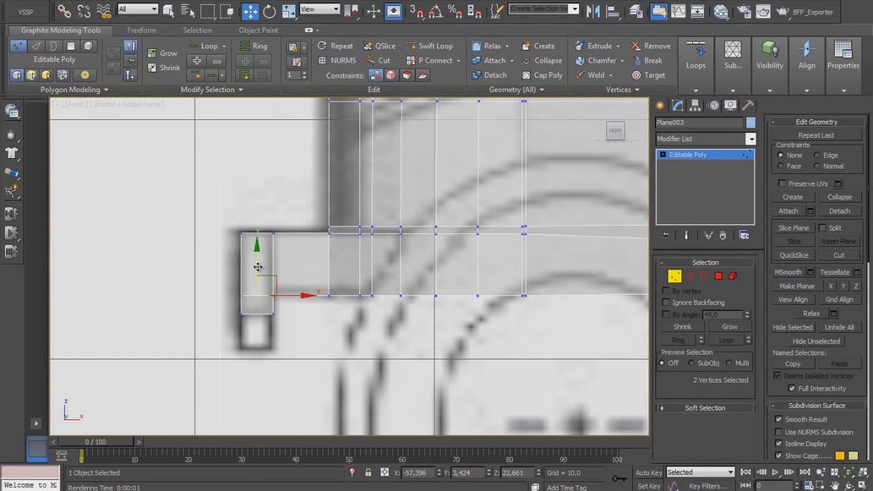
# Insert a vertical edge loop across the bumper between its centre and outer end with Swift Loop.
pyautogui.press('p')
pyautogui.keyDown('alt'); pyautogui.moveTo(357, 294); pyautogui.dragTo(273, 277, button='middle'); pyautogui.keyUp('alt')
pyautogui.moveTo(269, 270); pyautogui.dragTo(275, 288)
pyautogui.click(432, 47)
pyautogui.click(486, 322)
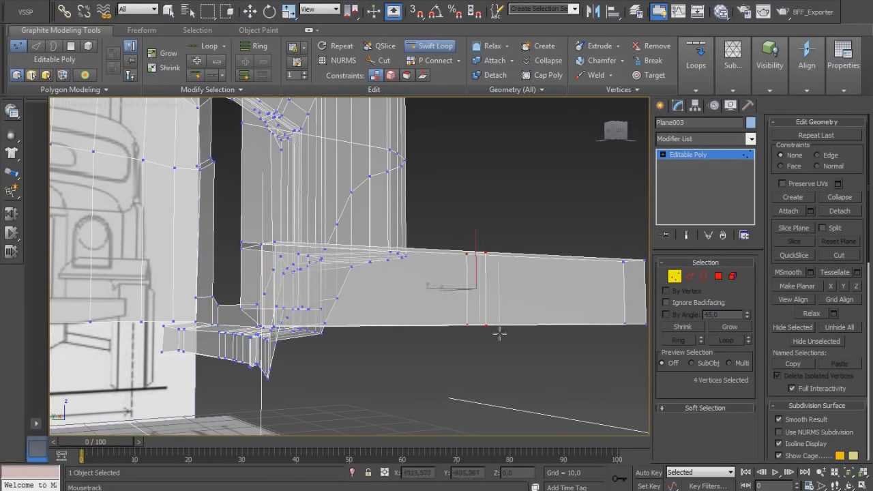
# Lower the two bottom vertices at the bumper's centre end to Z 20.438.
pyautogui.press('w')
pyautogui.moveTo(268, 327)
pyautogui.keyDown('alt'); pyautogui.mouseDown(button='middle')
pyautogui.moveTo(368, 325)
pyautogui.moveTo(252, 322)
pyautogui.mouseUp(button='middle'); pyautogui.keyUp('alt')
pyautogui.moveTo(254, 317); pyautogui.dragTo(292, 331)
pyautogui.keyDown('alt'); pyautogui.moveTo(292, 331); pyautogui.dragTo(318, 332, button='middle'); pyautogui.keyUp('alt')
pyautogui.press('f')
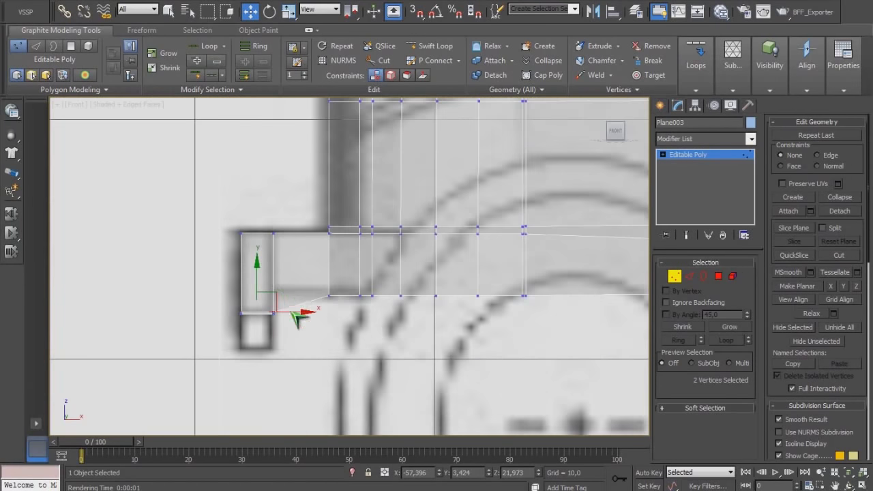
pyautogui.scroll(-2, 289, 297)
pyautogui.moveTo(285, 267); pyautogui.dragTo(285, 291)
# Add an edge loop on the bracket just behind the bumper and raise its lower vertex to Z 22.606.
pyautogui.click(431, 47)
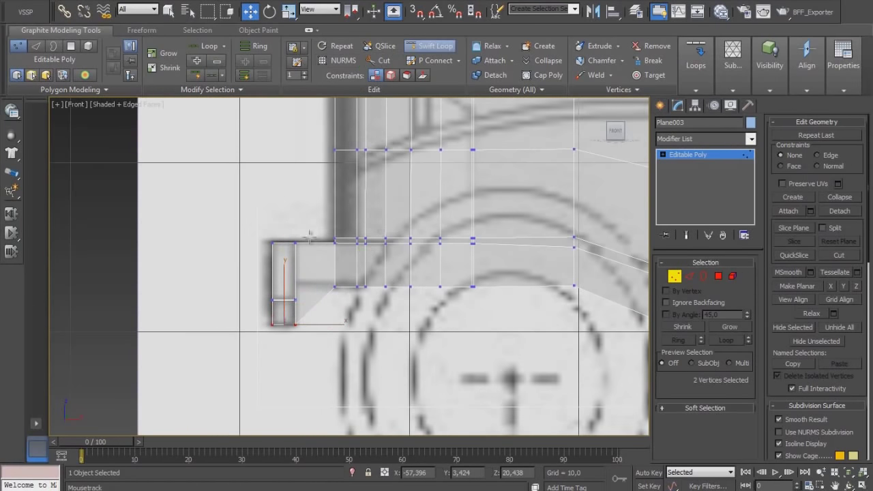
pyautogui.click(298, 319)
pyautogui.rightClick(311, 315)
pyautogui.moveTo(316, 309); pyautogui.dragTo(297, 331)
pyautogui.moveTo(300, 283); pyautogui.dragTo(299, 254)
pyautogui.moveTo(331, 290); pyautogui.dragTo(330, 290)
# Lower the bottom vertices of the bumper's middle loop to Z 20.287 and place the centre pair at Z 20.376.
pyautogui.press('p')
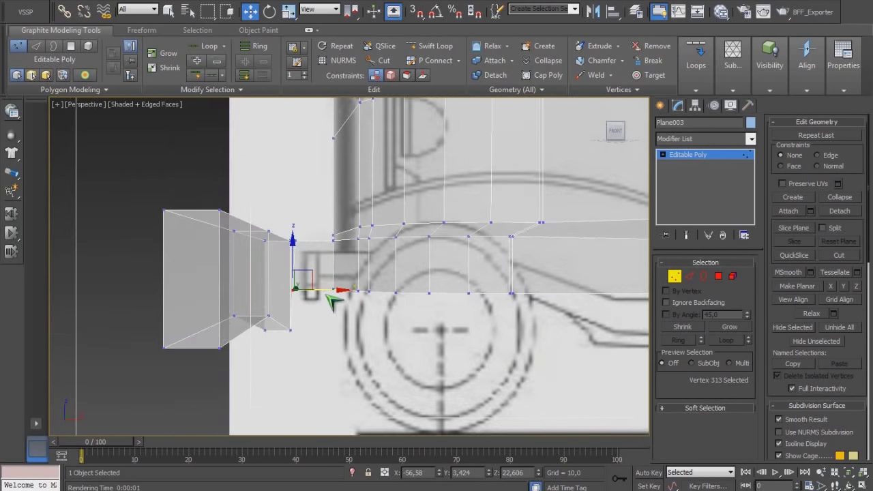
pyautogui.scroll(-4, 333, 302)
pyautogui.keyDown('alt'); pyautogui.moveTo(359, 314); pyautogui.dragTo(446, 310, button='middle'); pyautogui.keyUp('alt')
pyautogui.press('f')
pyautogui.press('l')
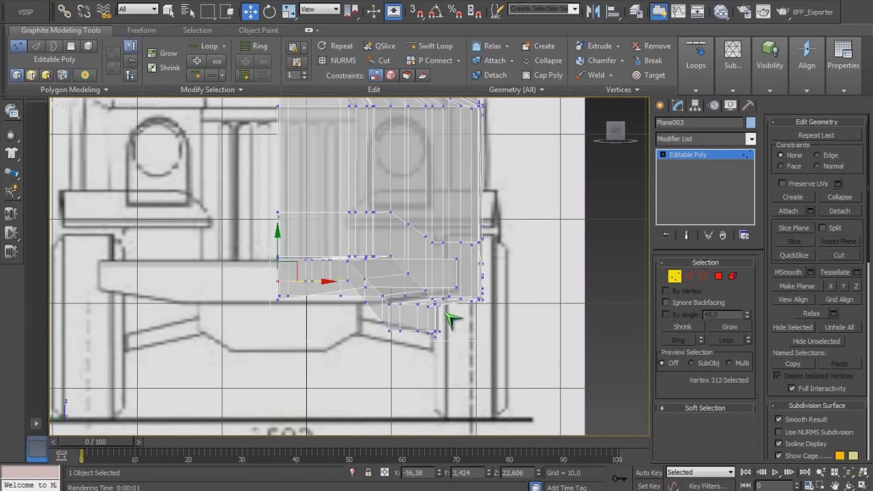
pyautogui.moveTo(361, 281); pyautogui.dragTo(379, 299)
pyautogui.moveTo(367, 265); pyautogui.dragTo(367, 293)
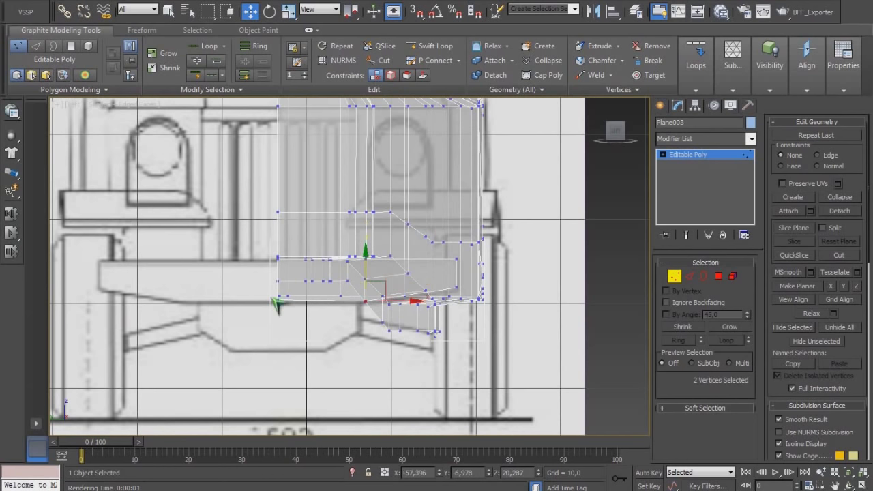
pyautogui.click(264, 299)
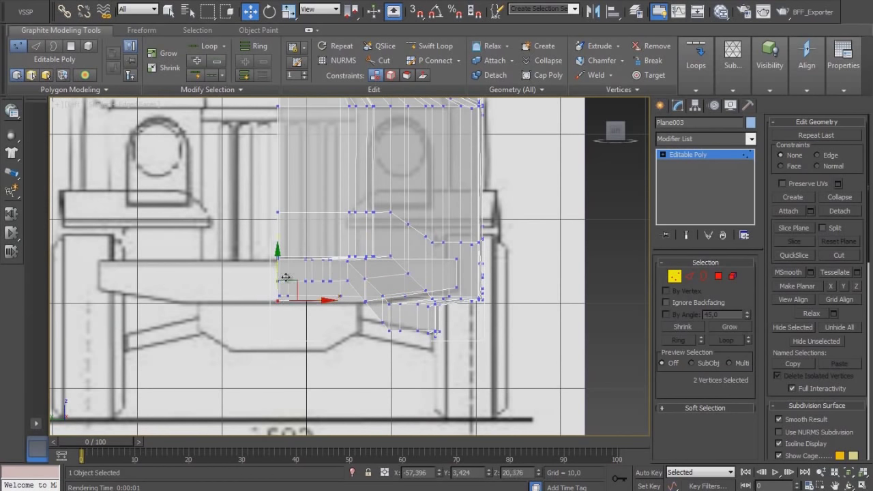
# Render the perspective view to check the body with its new chassis strip and bumper, and close the render.
pyautogui.moveTo(381, 302); pyautogui.dragTo(385, 330, button='middle')
pyautogui.press('p')
pyautogui.keyDown('alt'); pyautogui.moveTo(437, 341); pyautogui.dragTo(477, 294, button='middle'); pyautogui.keyUp('alt')
pyautogui.scroll(-5, 355, 335)
pyautogui.scroll(3, 461, 285)
pyautogui.click(660, 106)
pyautogui.keyDown('alt'); pyautogui.moveTo(505, 234); pyautogui.dragTo(537, 247, button='middle'); pyautogui.keyUp('alt')
pyautogui.hotkey('shift', 'q')
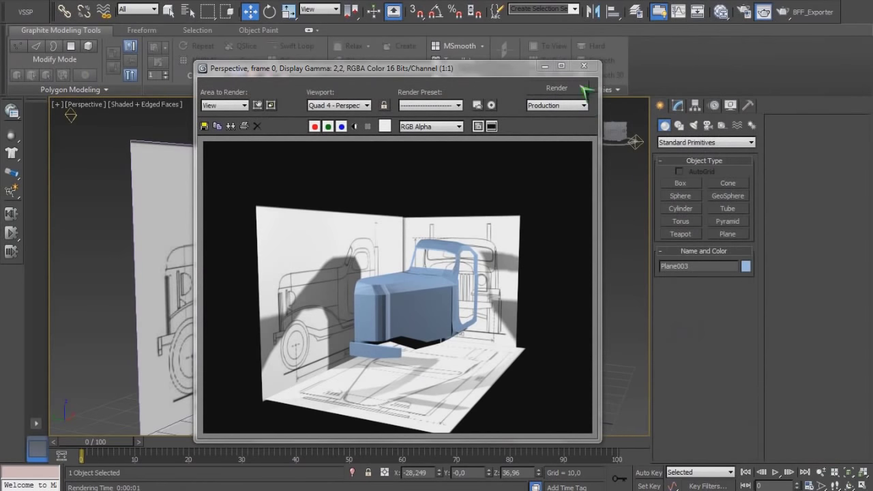
pyautogui.click(583, 66)
# Apply a Symmetry modifier to the body with Z as the mirror axis.
pyautogui.click(677, 105)
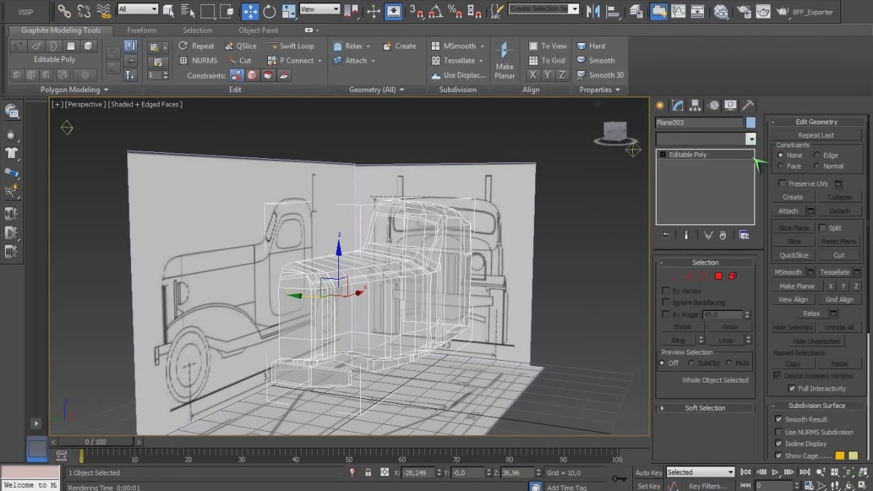
pyautogui.click(751, 138)
pyautogui.scroll(-15, 710, 287)
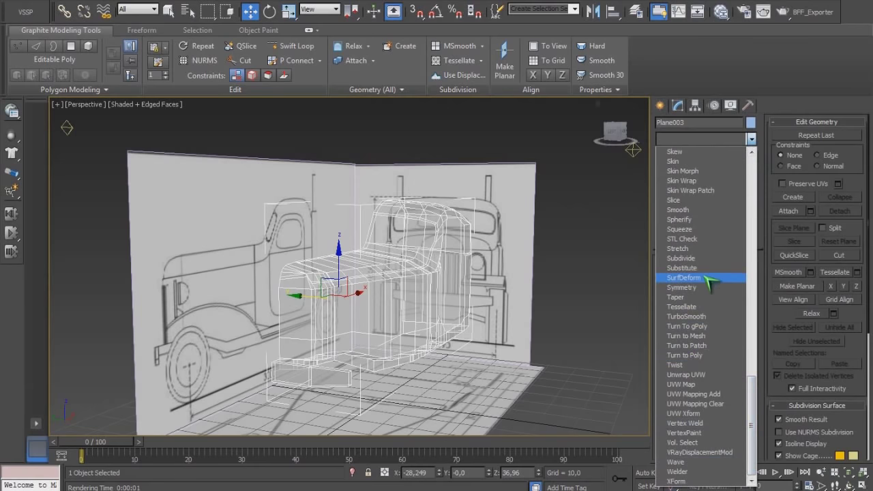
pyautogui.click(682, 288)
pyautogui.click(721, 285)
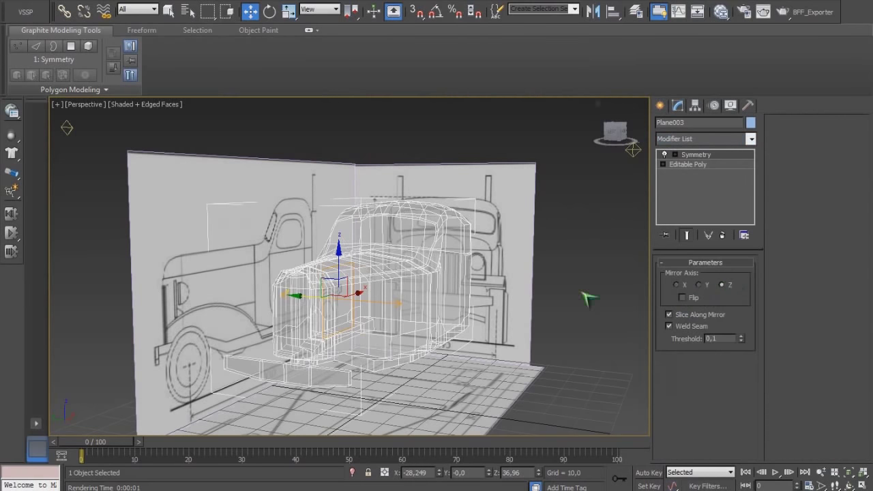
# Move the Symmetry mirror plane to the truck's centre line at Y 3.144 and inspect the seam along the cab roof.
pyautogui.press('l')
pyautogui.click(699, 165)
pyautogui.moveTo(442, 244); pyautogui.dragTo(422, 243)
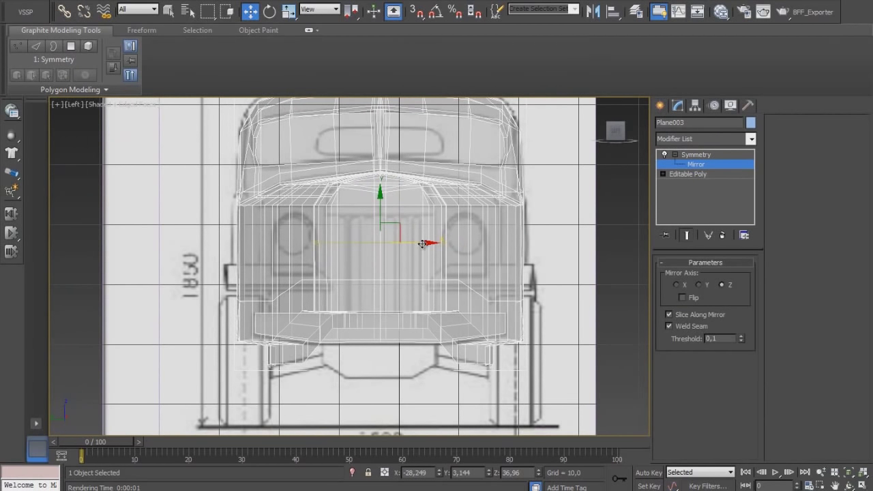
pyautogui.press('p')
pyautogui.keyDown('alt'); pyautogui.moveTo(446, 249); pyautogui.dragTo(446, 275, button='middle'); pyautogui.keyUp('alt')
pyautogui.hotkey('alt', 'x')
pyautogui.keyDown('alt'); pyautogui.moveTo(522, 253); pyautogui.dragTo(484, 225, button='middle'); pyautogui.keyUp('alt')
pyautogui.moveTo(484, 225); pyautogui.dragTo(399, 213, button='middle')
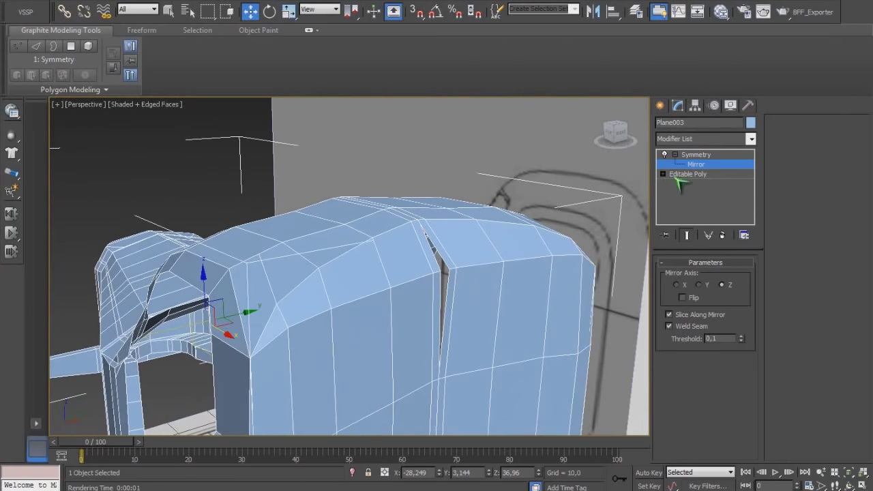
# Move the base mesh's seam vertex on the cab roof's rear edge along Y to 3.193 to close the gap.
pyautogui.click(676, 176)
pyautogui.click(673, 277)
pyautogui.click(441, 273)
pyautogui.keyDown('alt'); pyautogui.moveTo(442, 274); pyautogui.dragTo(436, 315, button='middle'); pyautogui.keyUp('alt')
pyautogui.click(687, 236)
pyautogui.keyDown('alt'); pyautogui.moveTo(546, 283); pyautogui.dragTo(499, 291, button='middle'); pyautogui.keyUp('alt')
pyautogui.moveTo(478, 272); pyautogui.dragTo(485, 273)
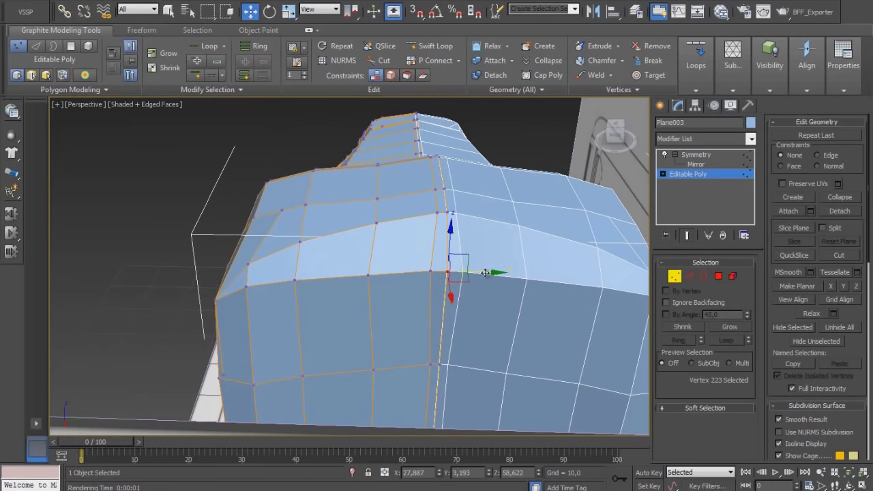
pyautogui.keyDown('alt'); pyautogui.moveTo(484, 273); pyautogui.dragTo(498, 268, button='middle'); pyautogui.keyUp('alt')
# Select three vertices along the cab's upper rear edge, shift them slightly along X and adjust their rotation.
pyautogui.keyDown('ctrl'); pyautogui.click(417, 305); pyautogui.keyUp('ctrl')
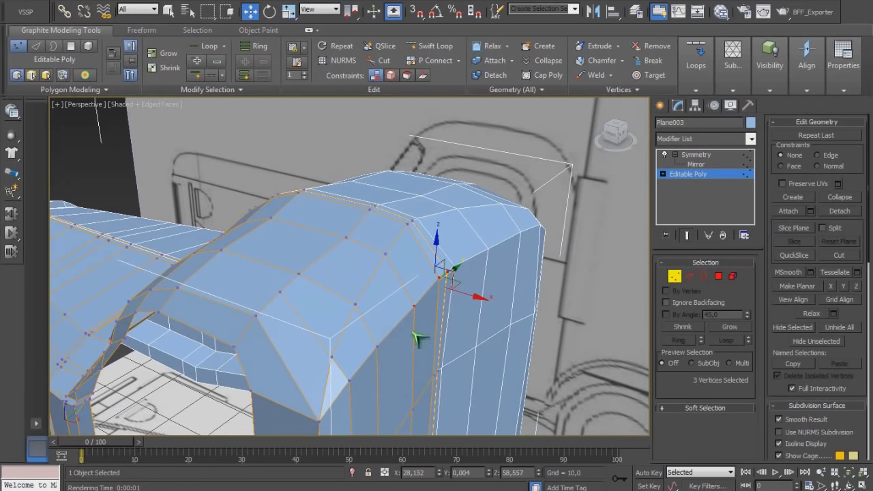
pyautogui.keyDown('alt'); pyautogui.moveTo(418, 339); pyautogui.dragTo(452, 288, button='middle'); pyautogui.keyUp('alt')
pyautogui.moveTo(470, 289); pyautogui.dragTo(476, 290)
pyautogui.press('e')
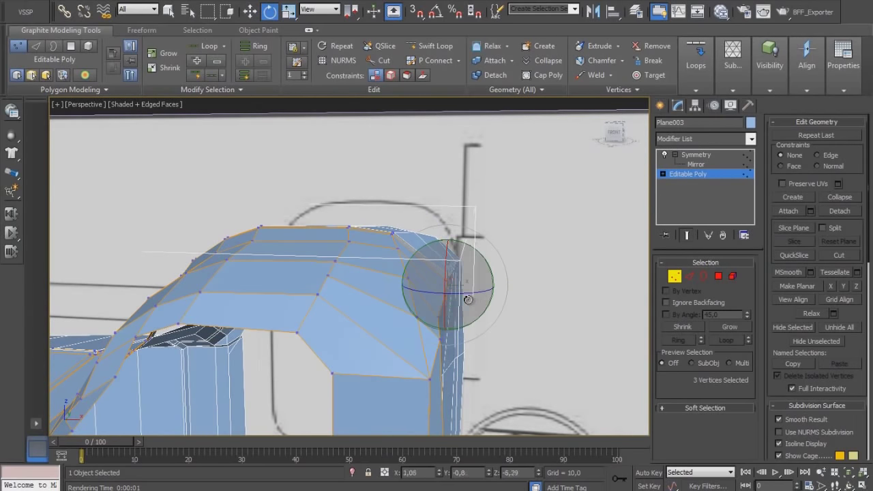
pyautogui.keyDown('alt'); pyautogui.moveTo(464, 298); pyautogui.dragTo(410, 328, button='middle'); pyautogui.keyUp('alt')
pyautogui.click(436, 320)
pyautogui.press('w')
# Select the two mid-height vertices beside the seam on the cab's rear wall and move them outward along X.
pyautogui.moveTo(502, 348); pyautogui.dragTo(499, 251, button='middle')
pyautogui.moveTo(438, 271); pyautogui.dragTo(467, 231)
pyautogui.keyDown('alt'); pyautogui.moveTo(467, 242); pyautogui.dragTo(454, 258, button='middle'); pyautogui.keyUp('alt')
pyautogui.click(457, 257)
pyautogui.moveTo(453, 260); pyautogui.dragTo(472, 238)
pyautogui.keyDown('alt'); pyautogui.moveTo(472, 240); pyautogui.dragTo(493, 252, button='middle'); pyautogui.keyUp('alt')
pyautogui.moveTo(493, 252); pyautogui.dragTo(508, 257)
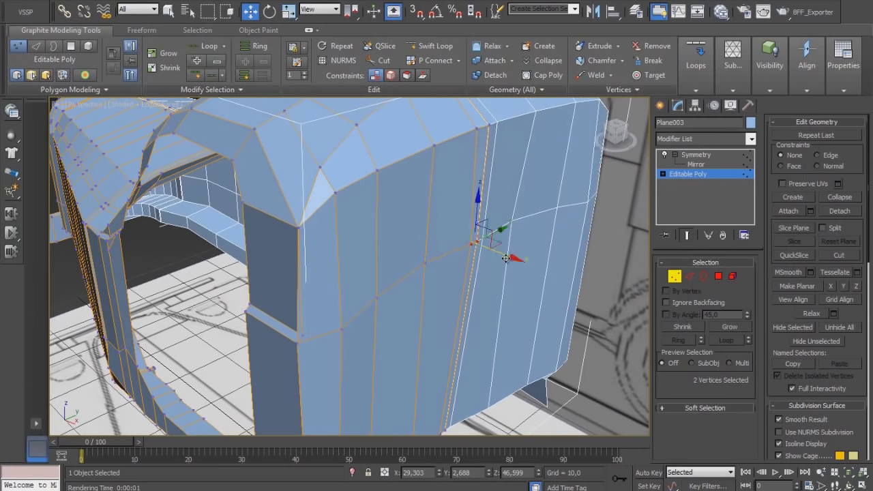
pyautogui.keyDown('alt'); pyautogui.moveTo(508, 257); pyautogui.dragTo(544, 254, button='middle'); pyautogui.keyUp('alt')
pyautogui.moveTo(517, 246); pyautogui.dragTo(512, 245)
# Adjust the remaining mid-height vertices of the cab's rear wall along X to form an even curve.
pyautogui.keyDown('alt'); pyautogui.moveTo(512, 245); pyautogui.dragTo(446, 261, button='middle'); pyautogui.keyUp('alt')
pyautogui.click(435, 265)
pyautogui.moveTo(482, 274); pyautogui.dragTo(477, 273)
pyautogui.keyDown('alt'); pyautogui.moveTo(476, 274); pyautogui.dragTo(391, 295, button='middle'); pyautogui.keyUp('alt')
pyautogui.click(392, 297)
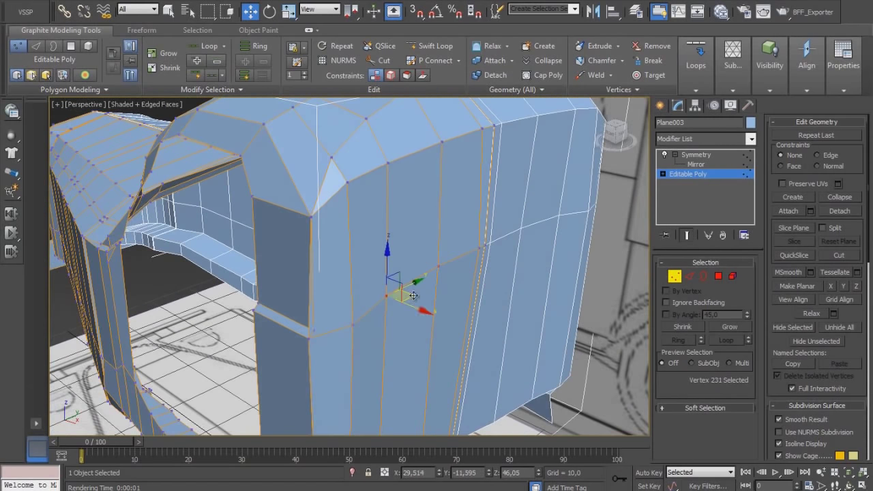
pyautogui.moveTo(423, 312); pyautogui.dragTo(427, 313)
pyautogui.moveTo(428, 313); pyautogui.dragTo(464, 235, button='middle')
pyautogui.moveTo(485, 238); pyautogui.dragTo(496, 240)
# Move the lower vertices of the cab's rear wall outward along X, placing the outer one at X 29.606.
pyautogui.moveTo(496, 240); pyautogui.dragTo(501, 372, button='middle')
pyautogui.click(437, 375)
pyautogui.moveTo(472, 388); pyautogui.dragTo(484, 391)
pyautogui.keyDown('alt'); pyautogui.moveTo(488, 391); pyautogui.dragTo(509, 397, button='middle'); pyautogui.keyUp('alt')
pyautogui.moveTo(488, 390); pyautogui.dragTo(490, 391)
pyautogui.click(412, 408)
pyautogui.moveTo(439, 410); pyautogui.dragTo(447, 413)
# Render the perspective view from two angles to check the mirrored truck body, closing each render.
pyautogui.keyDown('alt'); pyautogui.moveTo(446, 413); pyautogui.dragTo(529, 274, button='middle'); pyautogui.keyUp('alt')
pyautogui.scroll(-3, 444, 335)
pyautogui.scroll(-4, 595, 285)
pyautogui.press('F9')
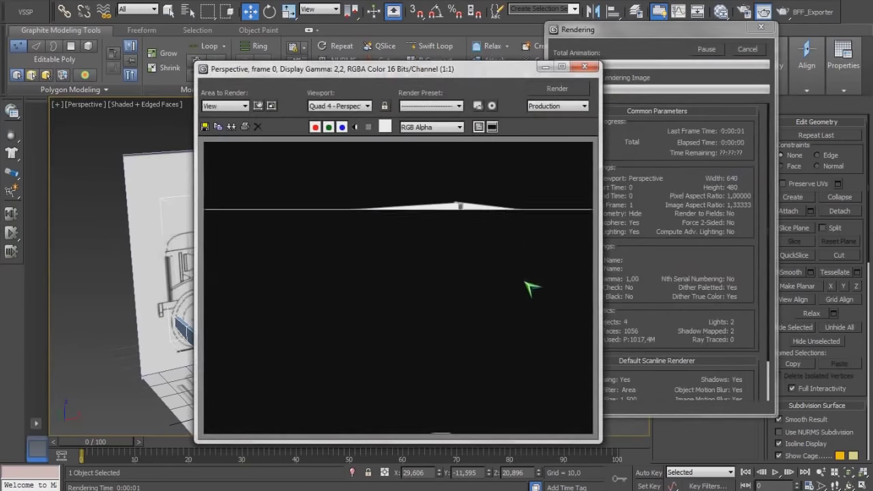
pyautogui.click(588, 67)
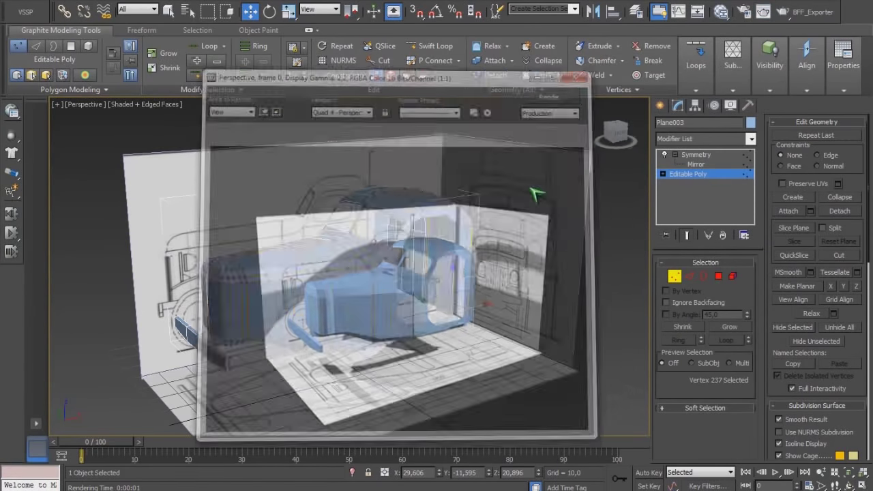
pyautogui.keyDown('alt'); pyautogui.moveTo(531, 190); pyautogui.dragTo(482, 245, button='middle'); pyautogui.keyUp('alt')
pyautogui.press('F9')
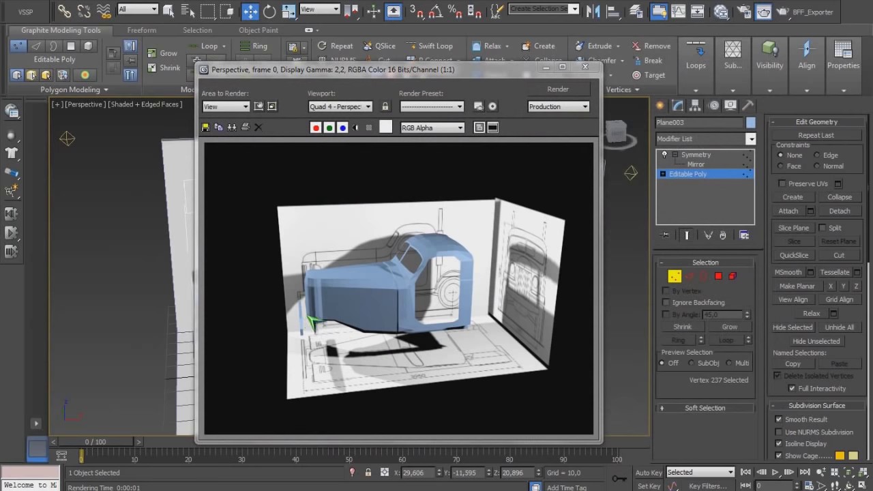
pyautogui.click(585, 68)
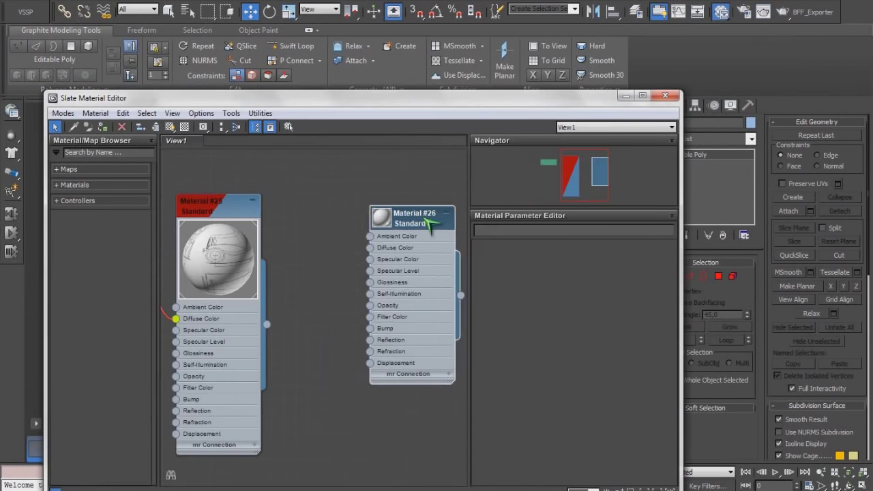
# Open the parameters of Material #26 and render the perspective view to check the material on the truck body.
pyautogui.doubleClick(423, 221)
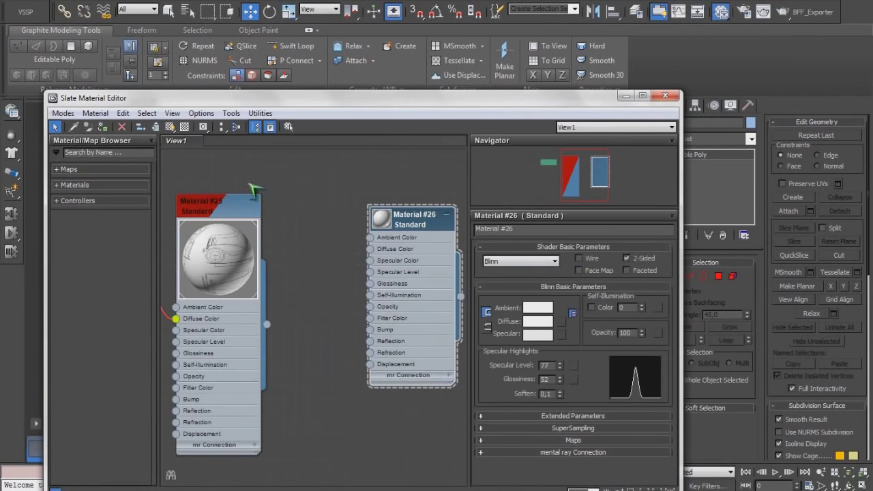
pyautogui.click(642, 96)
pyautogui.hotkey('shift', 'q')
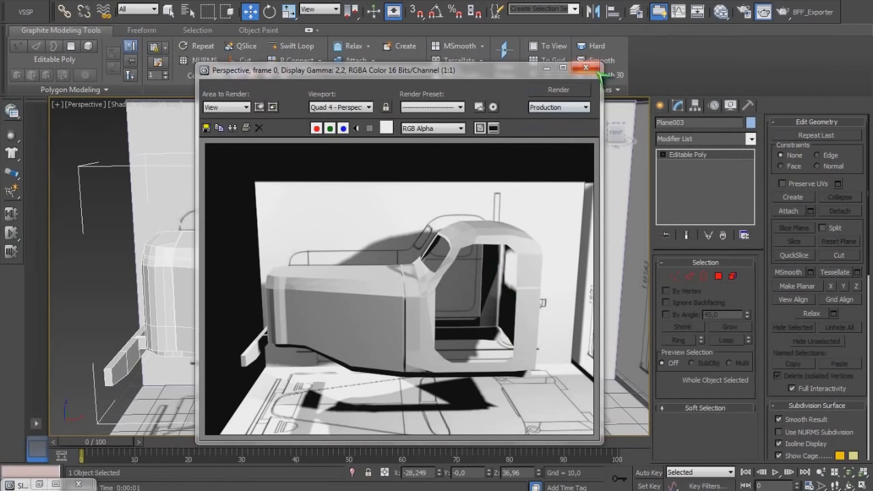
pyautogui.click(593, 69)
# Lower the Specular Level of Material #26 to about 44 and render the truck from the side and the front.
pyautogui.press('m')
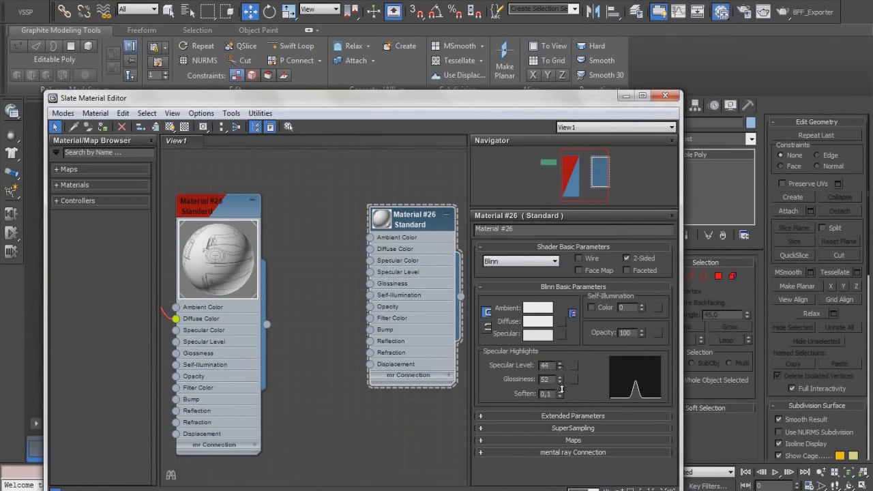
pyautogui.click(667, 97)
pyautogui.hotkey('shift', 'q')
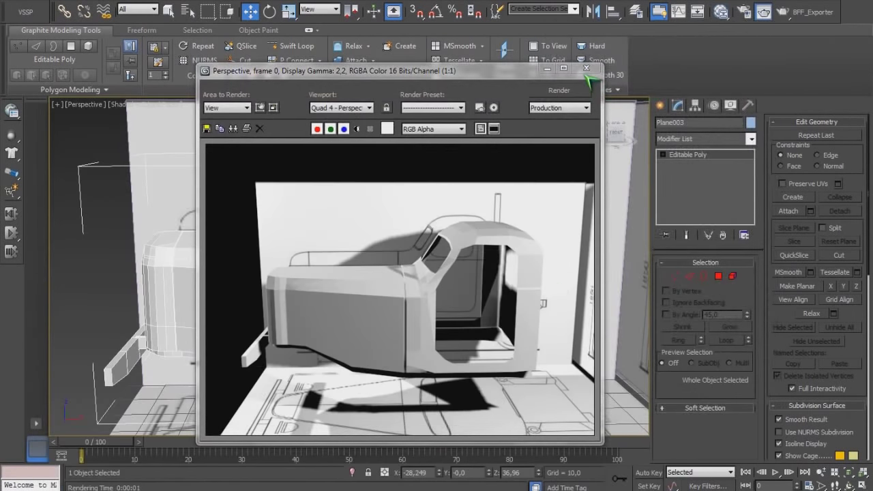
pyautogui.click(593, 70)
pyautogui.keyDown('alt'); pyautogui.moveTo(301, 290); pyautogui.dragTo(415, 299, button='middle'); pyautogui.keyUp('alt')
pyautogui.hotkey('shift', 'q')
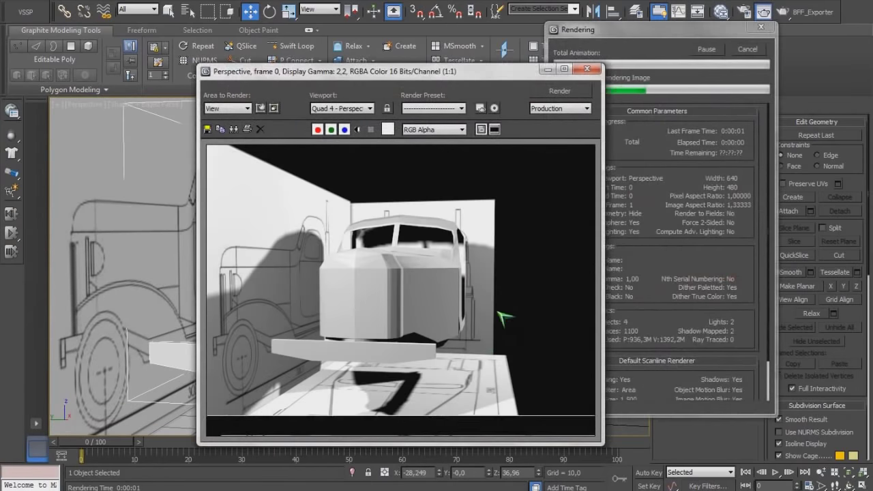